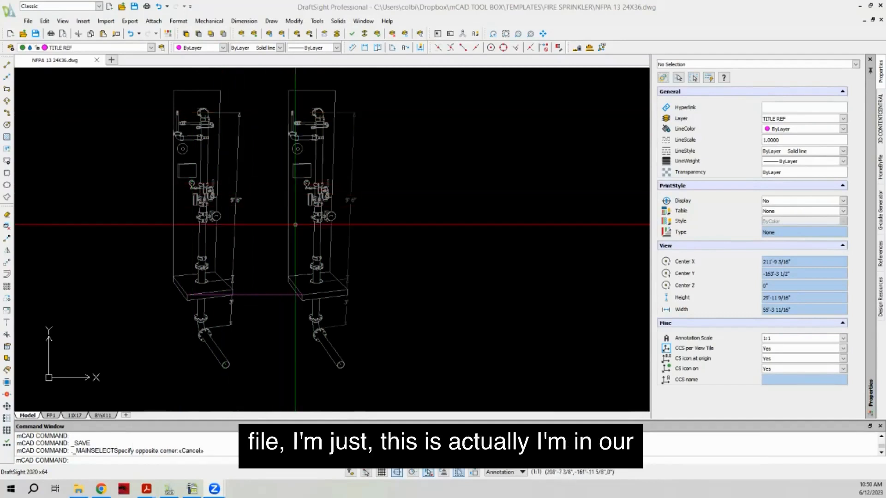
pyautogui.scroll(-2, 390, 280)
pyautogui.scroll(2, 180, 230)
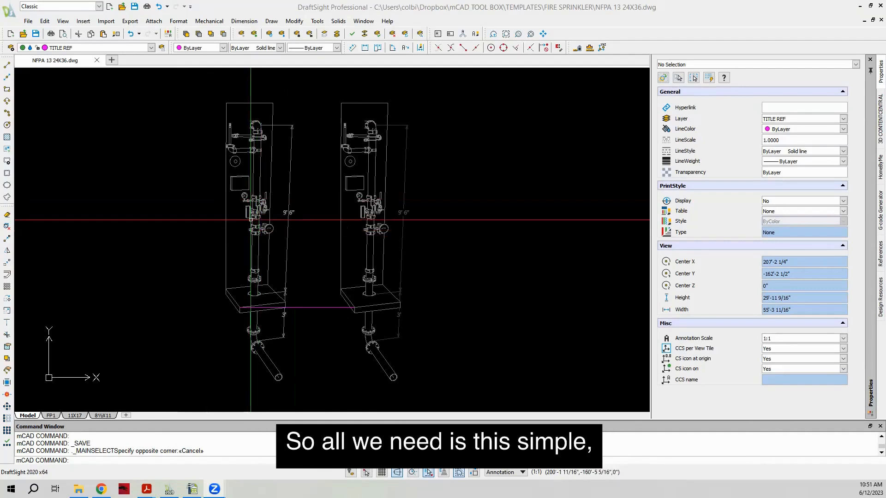
pyautogui.scroll(3, 254, 213)
pyautogui.scroll(1, 254, 213)
pyautogui.scroll(-2, 252, 234)
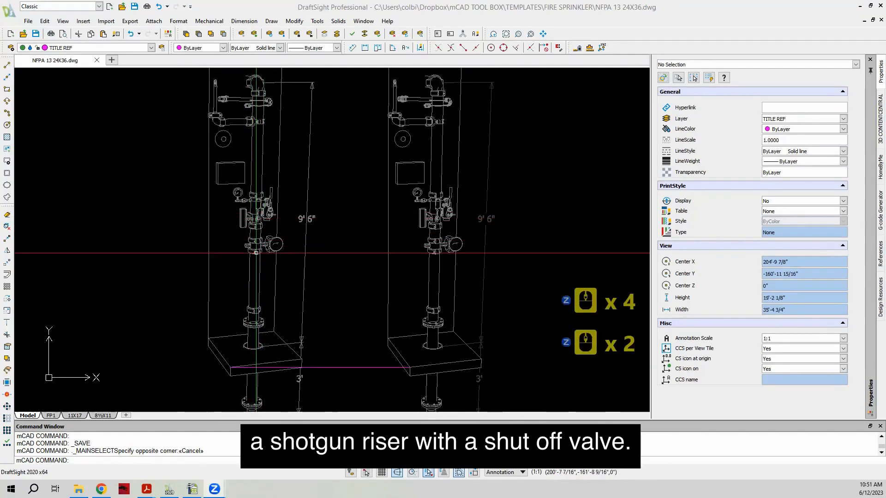
pyautogui.scroll(-2, 269, 247)
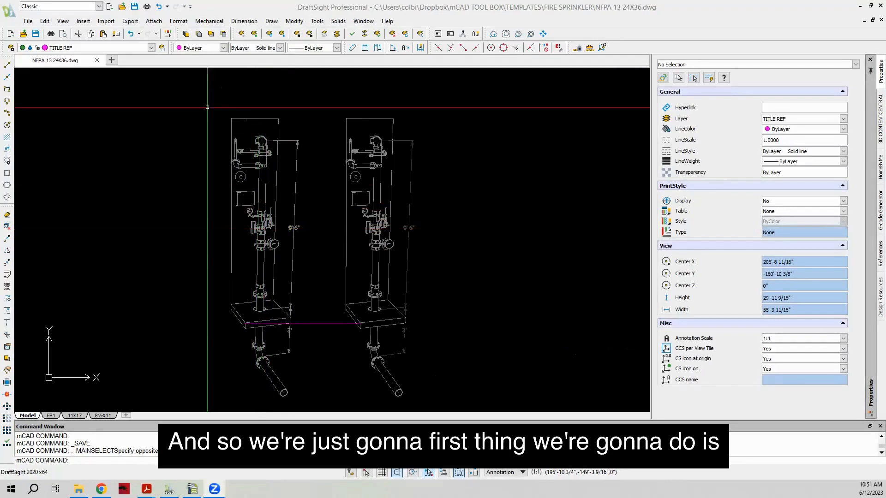
# Step: Move the whole first riser assembly, including its dimensions, onto the TITLE layer
pyautogui.moveTo(204, 102)
pyautogui.mouseDown()
pyautogui.moveTo(275, 176)
pyautogui.moveTo(308, 239)
pyautogui.moveTo(313, 341)
pyautogui.mouseUp()
pyautogui.scroll(-2, 292, 210)
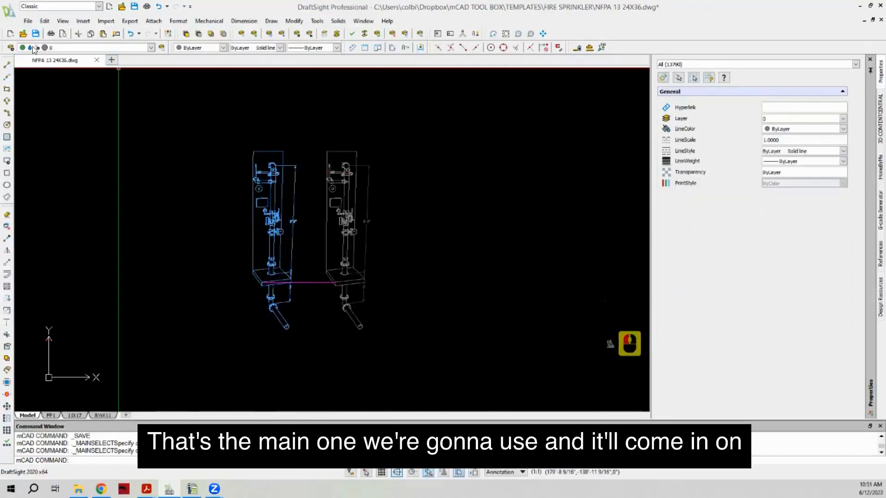
pyautogui.click(151, 48)
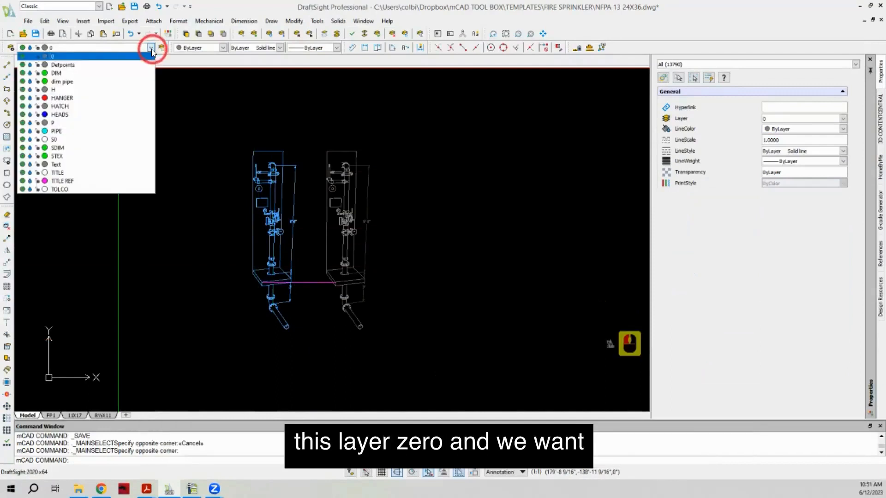
pyautogui.click(89, 173)
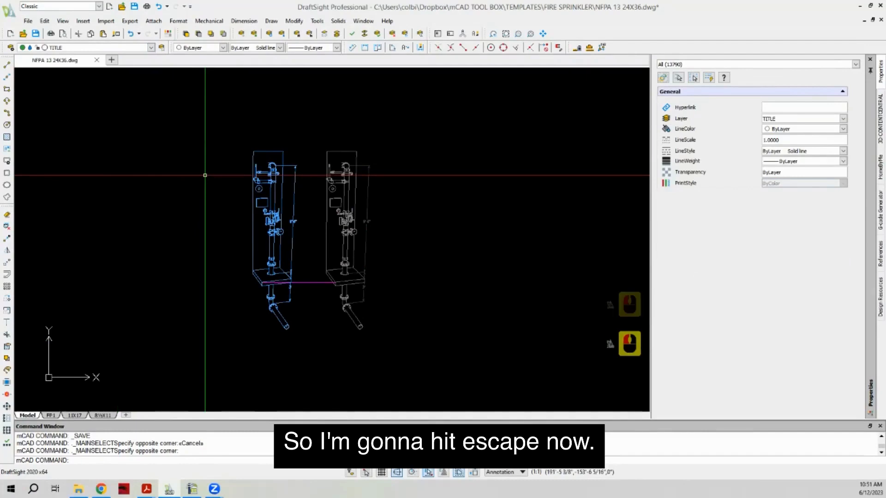
pyautogui.press('Escape')
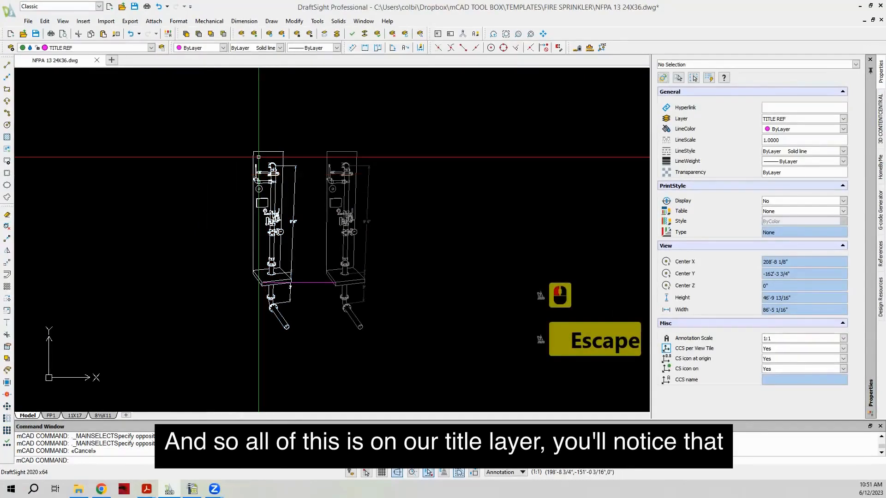
# Step: Explode the four dimension arrowheads of the first riser so they take on the layer's colour, and check one
pyautogui.scroll(3, 299, 288)
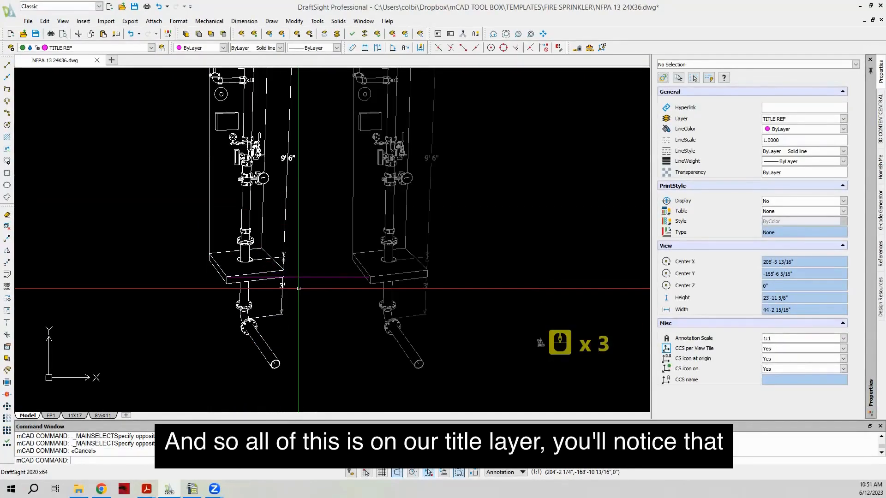
pyautogui.scroll(2, 293, 208)
pyautogui.scroll(9, 295, 143)
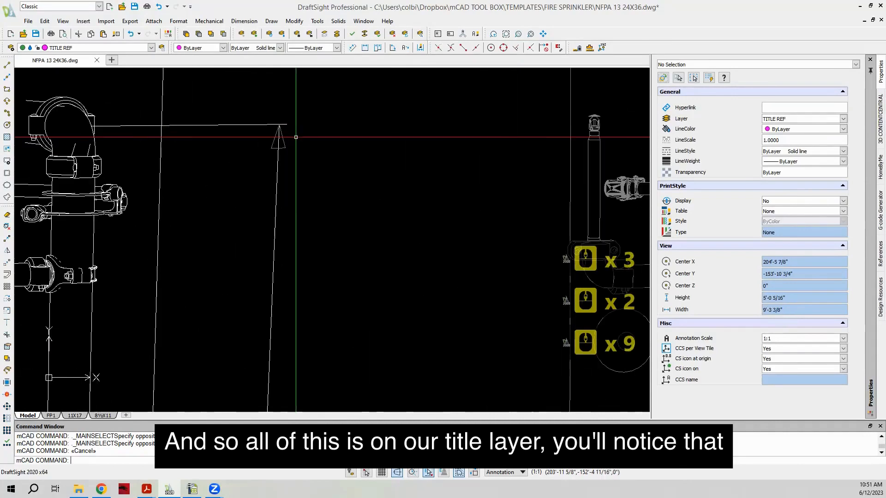
pyautogui.click(293, 140)
pyautogui.click(282, 155)
pyautogui.scroll(-5, 282, 138)
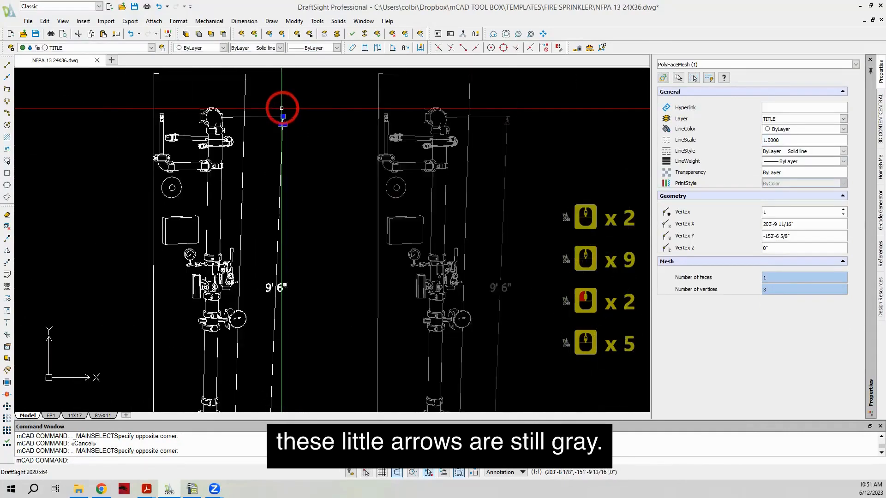
pyautogui.scroll(-3, 282, 110)
pyautogui.scroll(8, 277, 286)
pyautogui.click(278, 286)
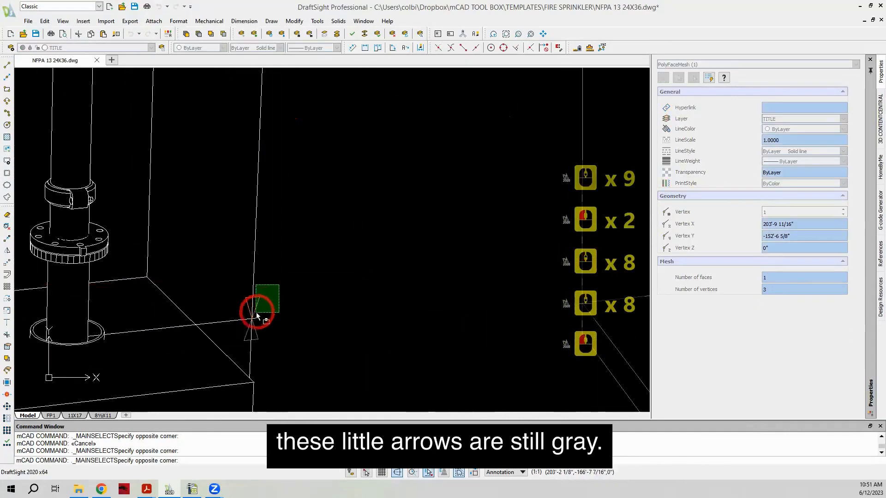
pyautogui.click(256, 313)
pyautogui.scroll(3, 261, 329)
pyautogui.click(261, 330)
pyautogui.scroll(1, 261, 331)
pyautogui.click(253, 352)
pyautogui.click(257, 332)
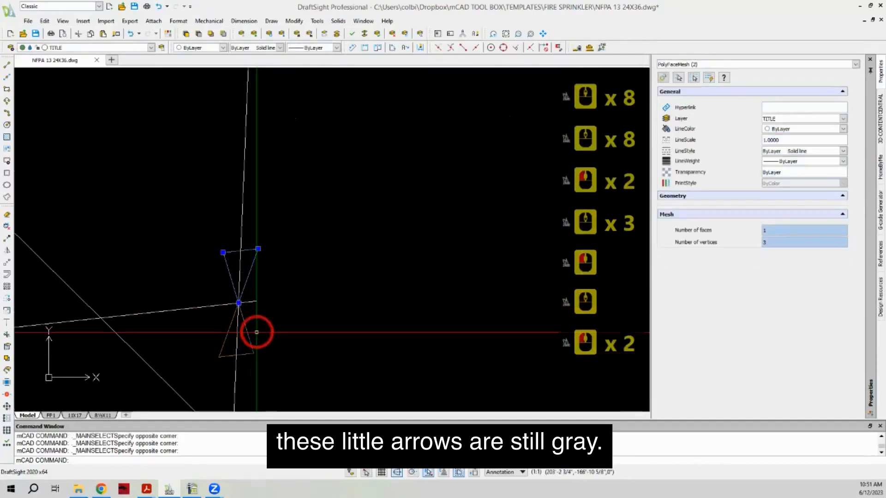
pyautogui.click(258, 339)
pyautogui.click(247, 354)
pyautogui.scroll(-7, 262, 188)
pyautogui.scroll(4, 266, 378)
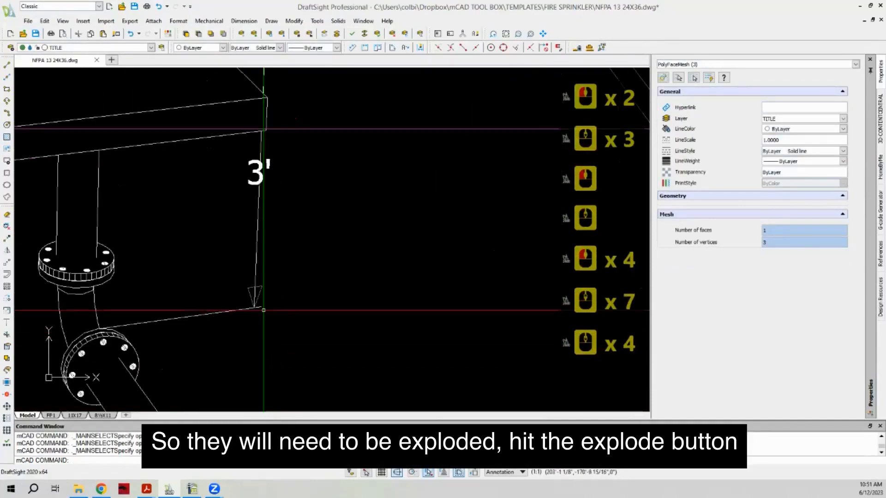
pyautogui.click(257, 293)
pyautogui.click(253, 296)
pyautogui.scroll(-8, 184, 293)
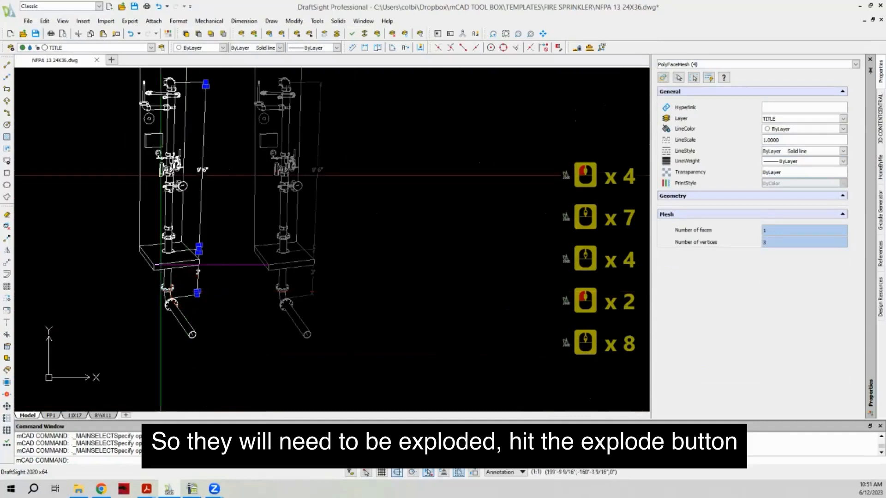
pyautogui.click(7, 384)
pyautogui.scroll(9, 181, 288)
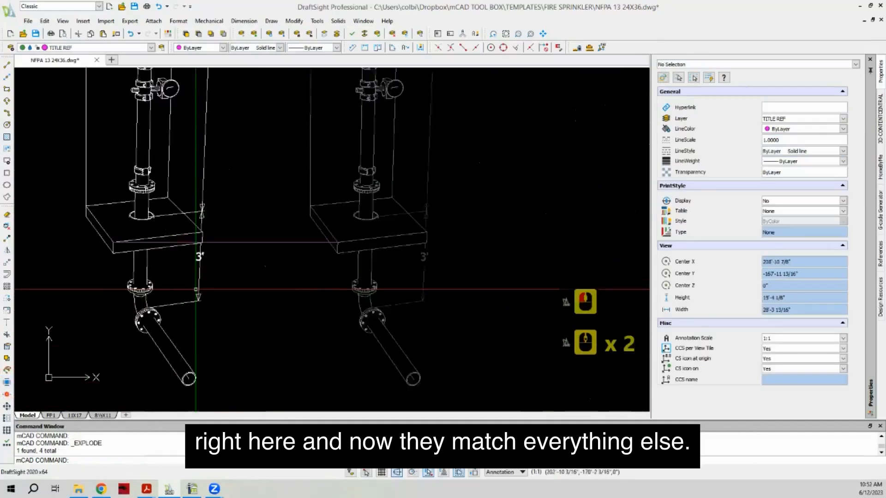
pyautogui.scroll(-9, 180, 287)
pyautogui.scroll(9, 230, 307)
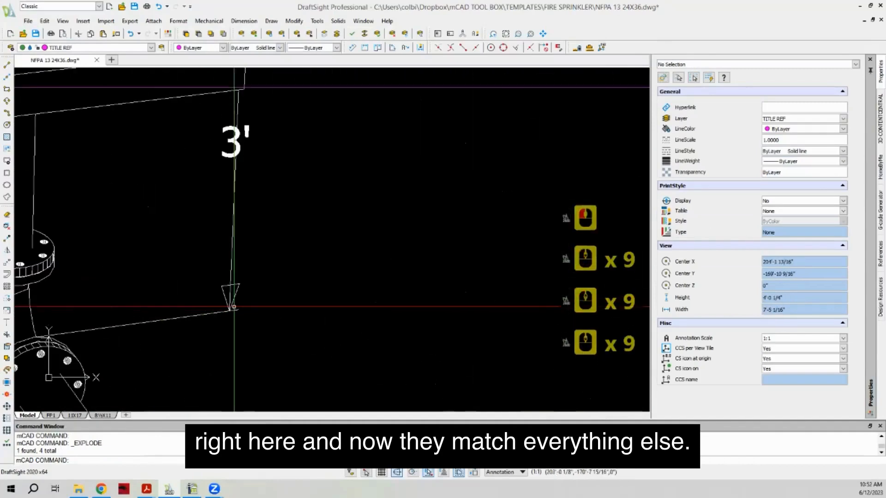
pyautogui.click(235, 292)
pyautogui.click(232, 297)
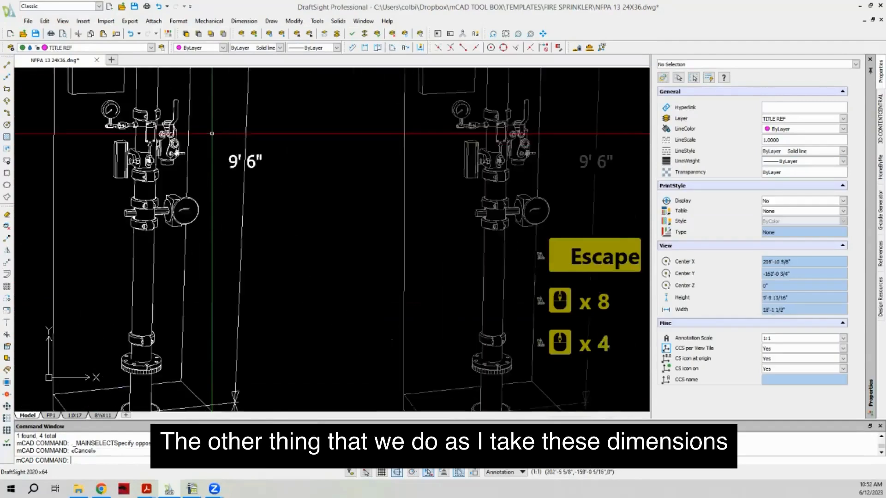
# Step: Move the 9' 6" and 3' dimension texts of the first riser onto the TITLE REF layer
pyautogui.scroll(3, 230, 178)
pyautogui.scroll(-3, 230, 178)
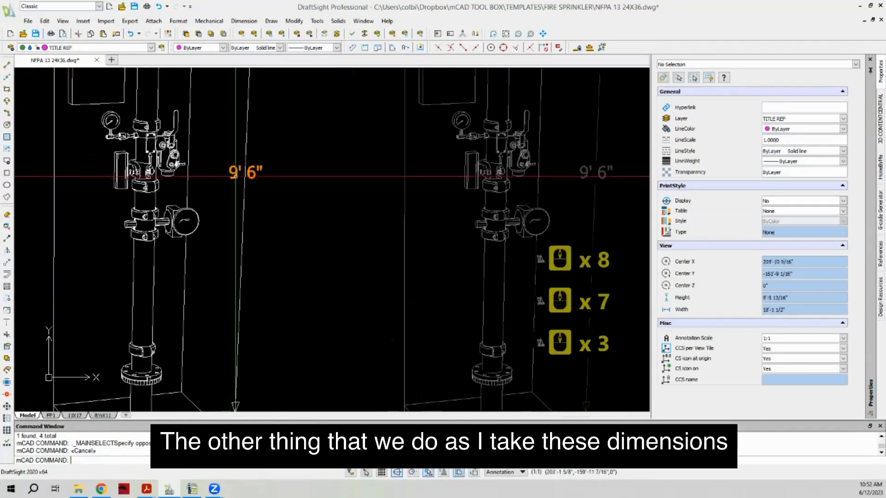
pyautogui.scroll(3, 229, 178)
pyautogui.click(229, 170)
pyautogui.scroll(-6, 230, 304)
pyautogui.scroll(4, 230, 322)
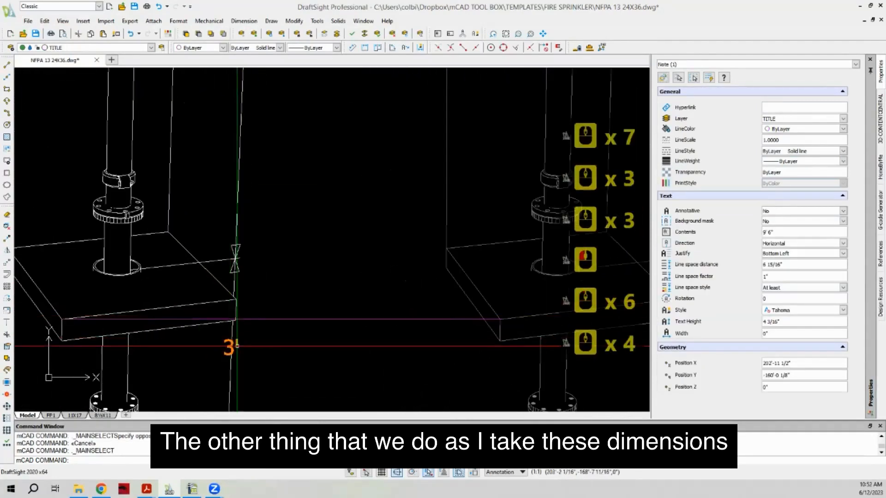
pyautogui.click(230, 347)
pyautogui.scroll(3, 233, 353)
pyautogui.scroll(4, 235, 356)
pyautogui.click(134, 47)
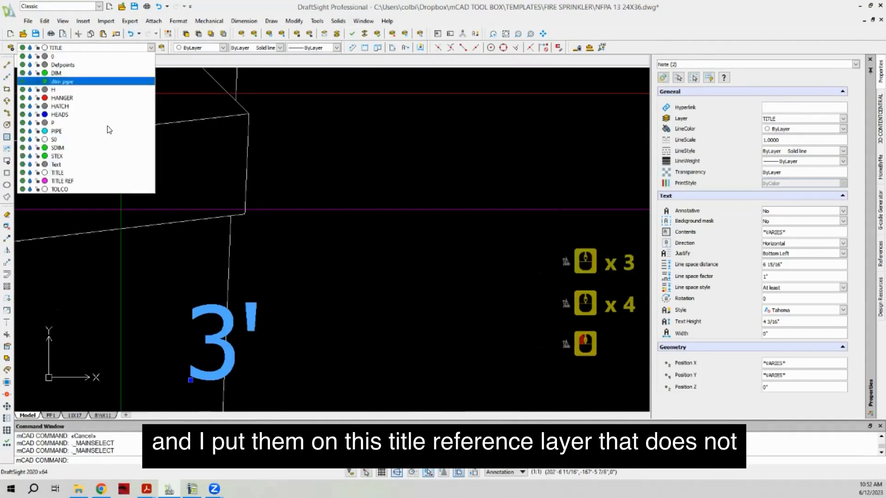
pyautogui.click(73, 181)
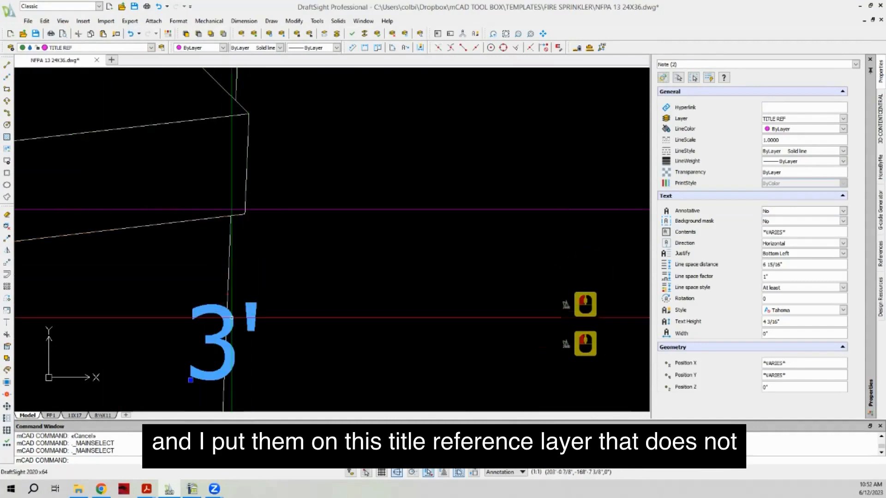
pyautogui.press('Escape')
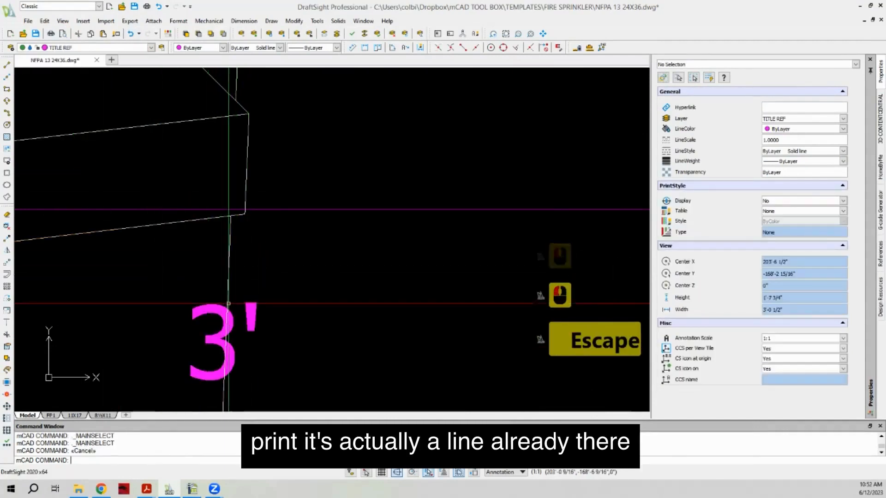
# Step: Delete the stray line segments running through the 3' and 9' 6" dimension texts
pyautogui.click(205, 304)
pyautogui.press('Delete')
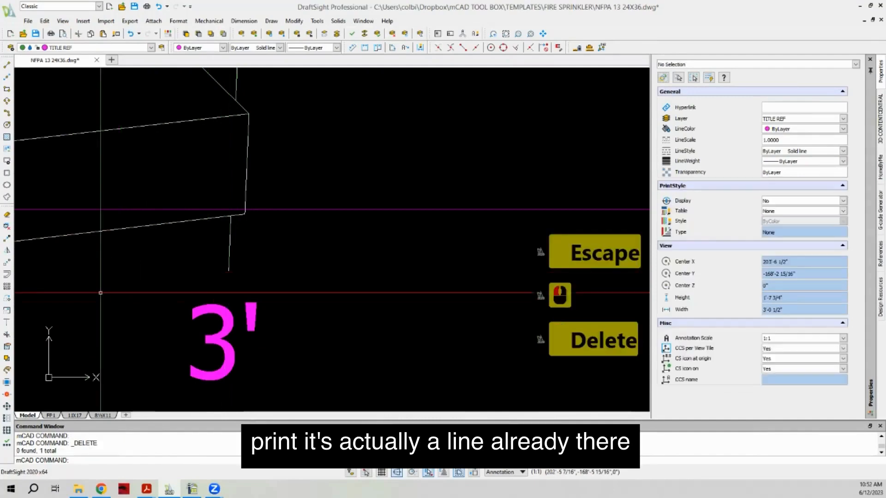
pyautogui.scroll(-11, 158, 236)
pyautogui.scroll(5, 159, 88)
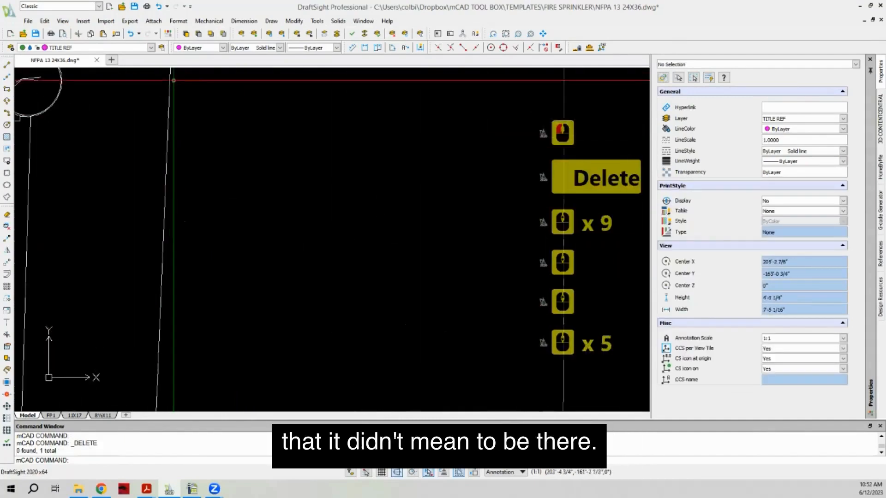
pyautogui.scroll(-5, 159, 106)
pyautogui.scroll(6, 160, 147)
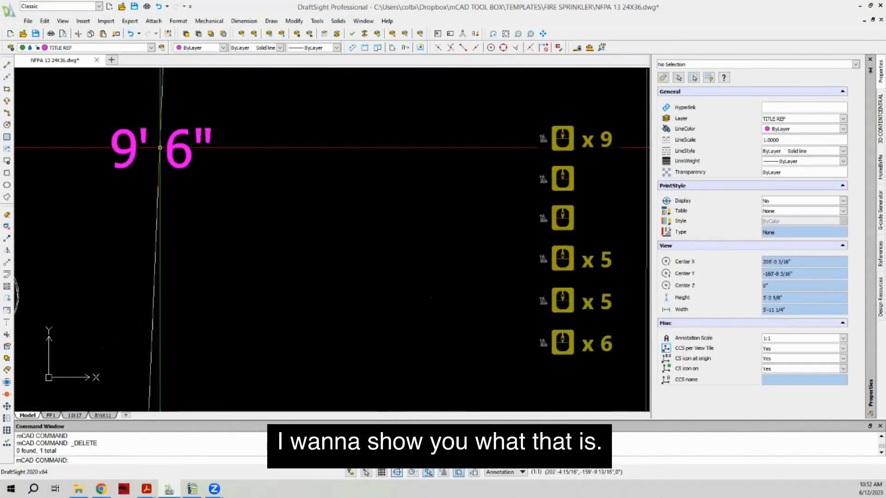
pyautogui.click(134, 161)
pyautogui.press('Delete')
pyautogui.scroll(-9, 240, 158)
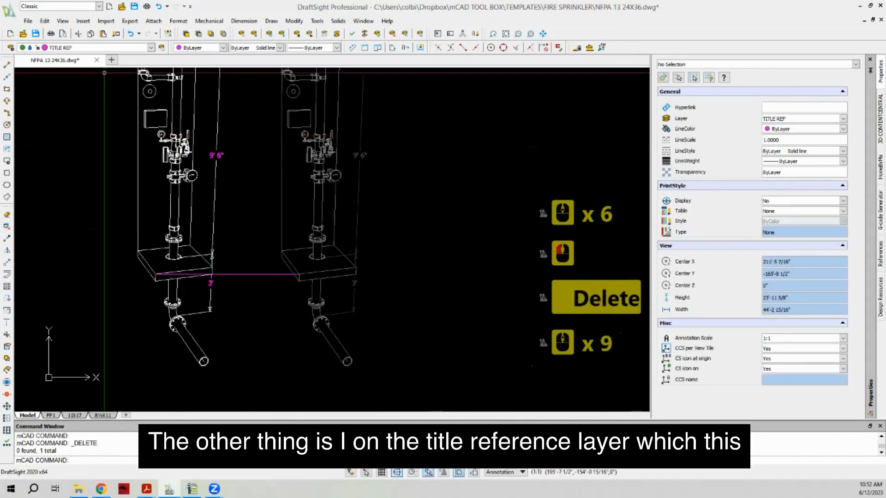
# Step: Draw a TITLE REF line bridging the gap in the dimension line at the 3' text
pyautogui.click(6, 65)
pyautogui.scroll(8, 213, 292)
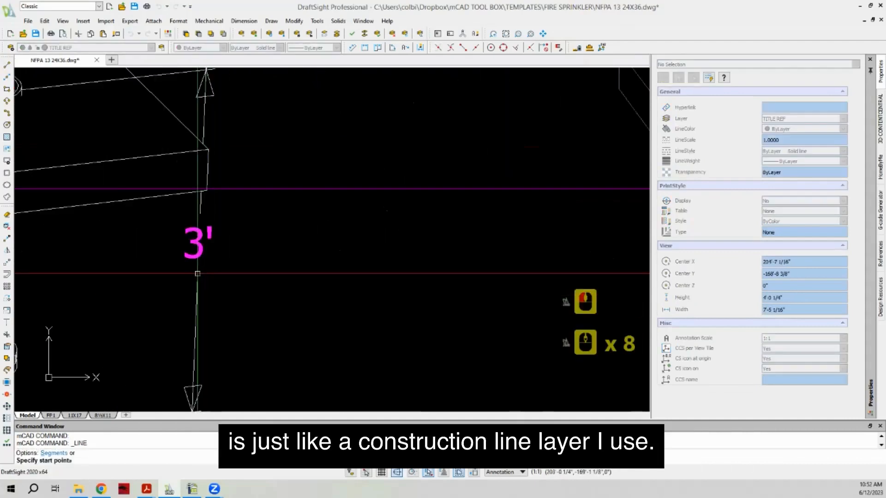
pyautogui.click(197, 272)
pyautogui.click(200, 214)
pyautogui.scroll(-1, 147, 292)
pyautogui.rightClick(154, 304)
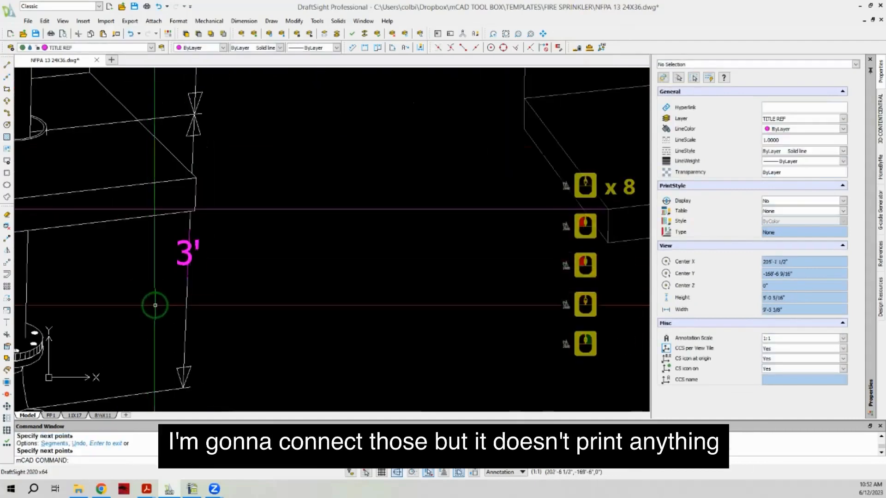
# Step: Draw a TITLE REF line bridging the gap in the dimension line at the 9' 6" text
pyautogui.scroll(-4, 172, 315)
pyautogui.scroll(-4, 111, 243)
pyautogui.scroll(-1, 118, 262)
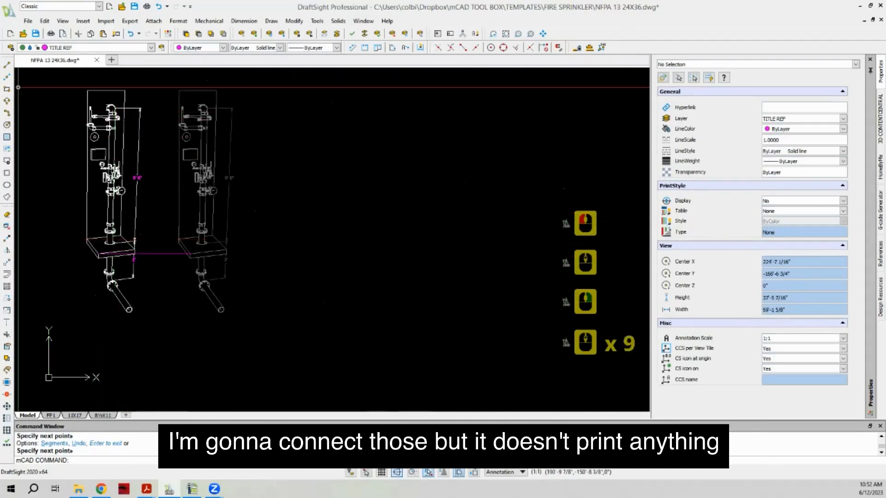
pyautogui.rightClick(139, 135)
pyautogui.scroll(7, 104, 160)
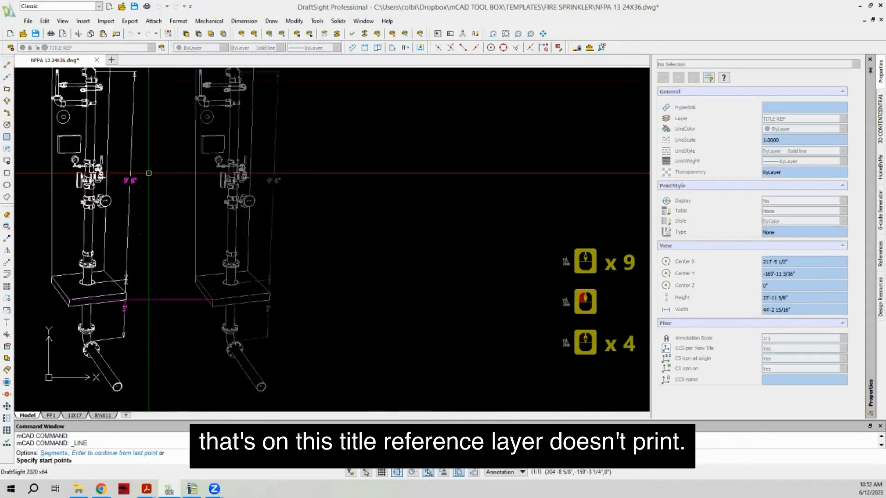
pyautogui.click(94, 177)
pyautogui.rightClick(95, 176)
pyautogui.scroll(-5, 167, 272)
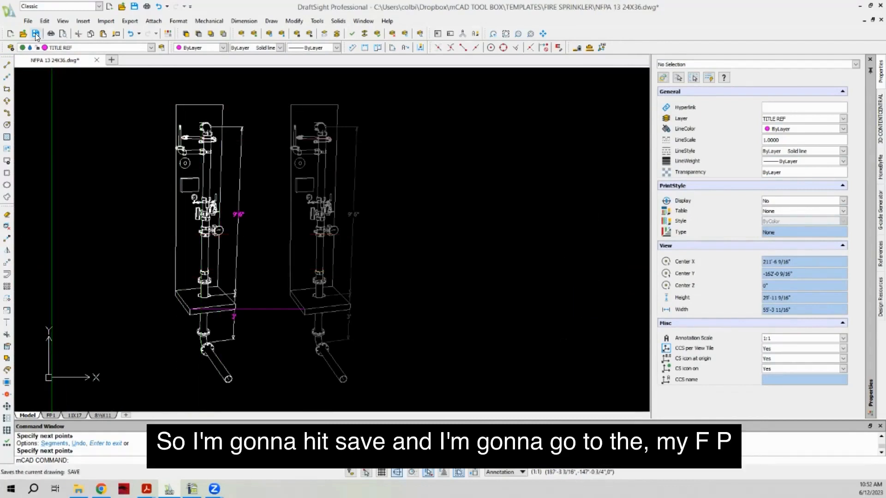
# Step: Save the drawing and open the FP1 layout to show the full title sheet
pyautogui.hotkey('ctrl', 's')
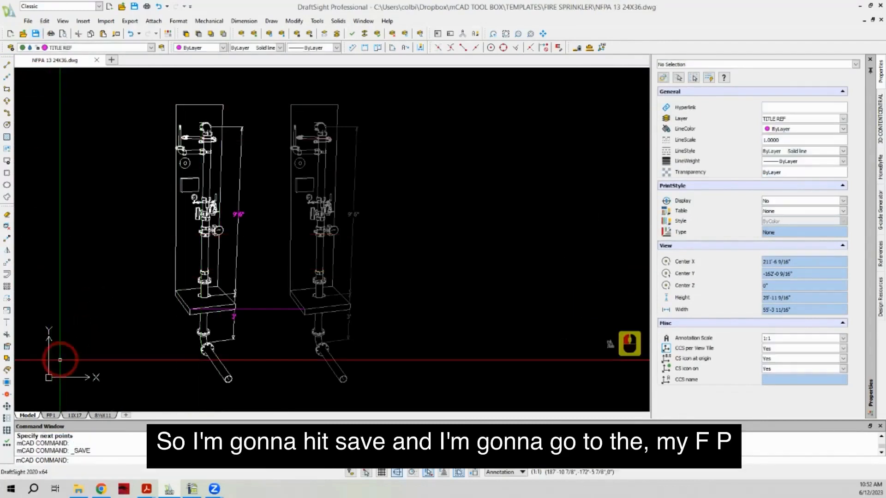
pyautogui.click(51, 415)
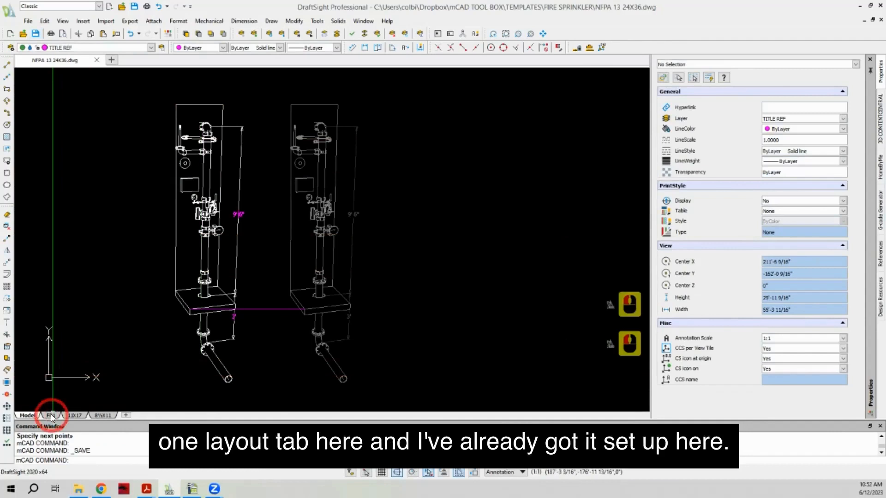
pyautogui.scroll(-13, 412, 248)
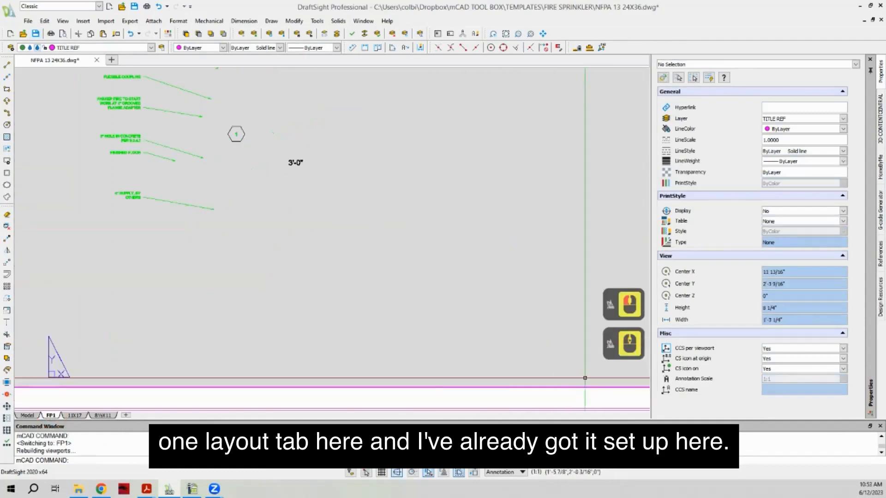
pyautogui.scroll(8, 391, 166)
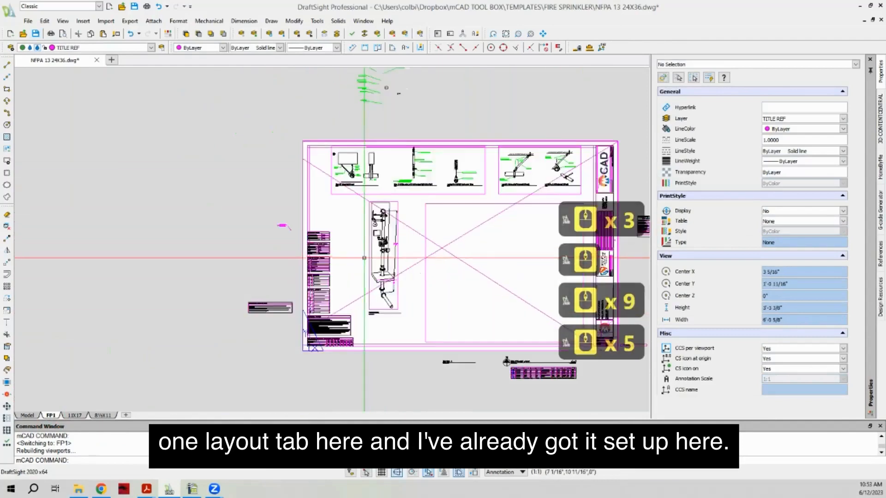
# Step: Inspect the riser detail viewport's properties and how it fits on the FP1 sheet
pyautogui.scroll(-2, 383, 211)
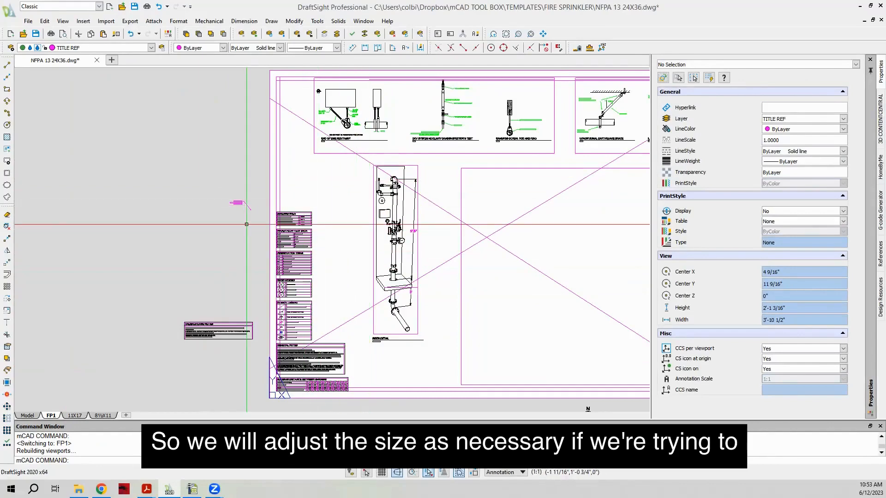
pyautogui.scroll(-1, 246, 224)
pyautogui.scroll(3, 247, 224)
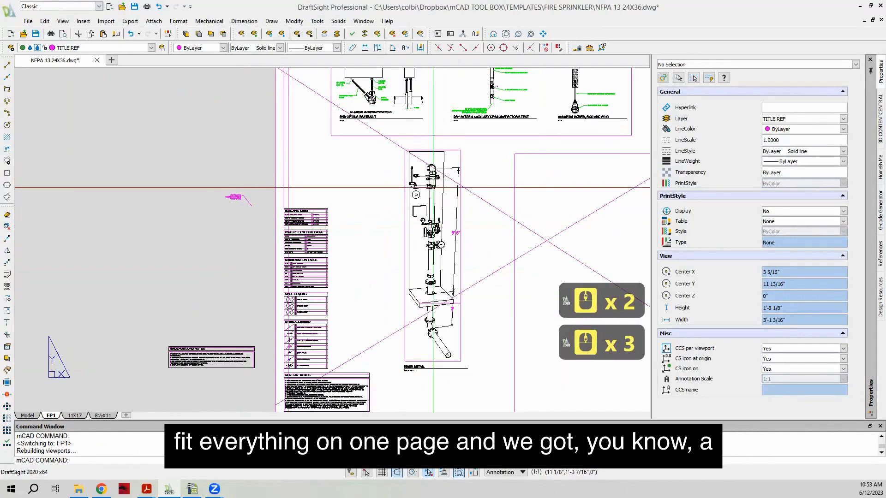
pyautogui.scroll(-1, 312, 272)
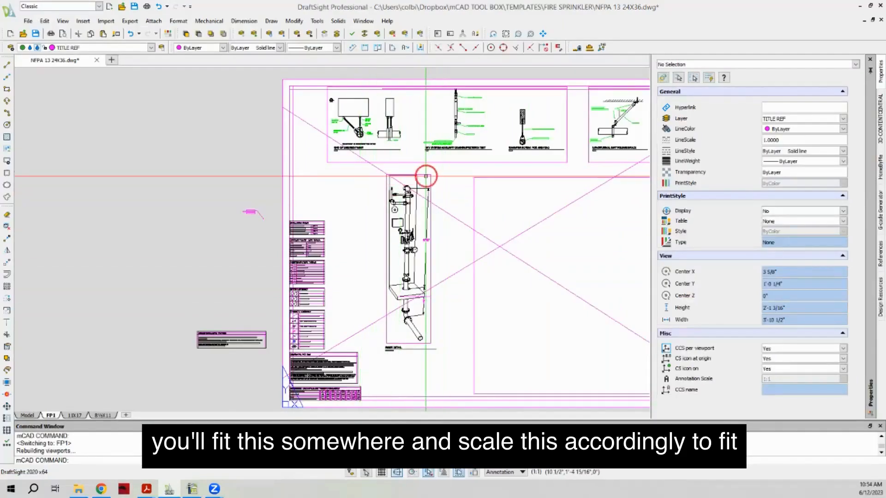
pyautogui.click(409, 176)
pyautogui.click(396, 170)
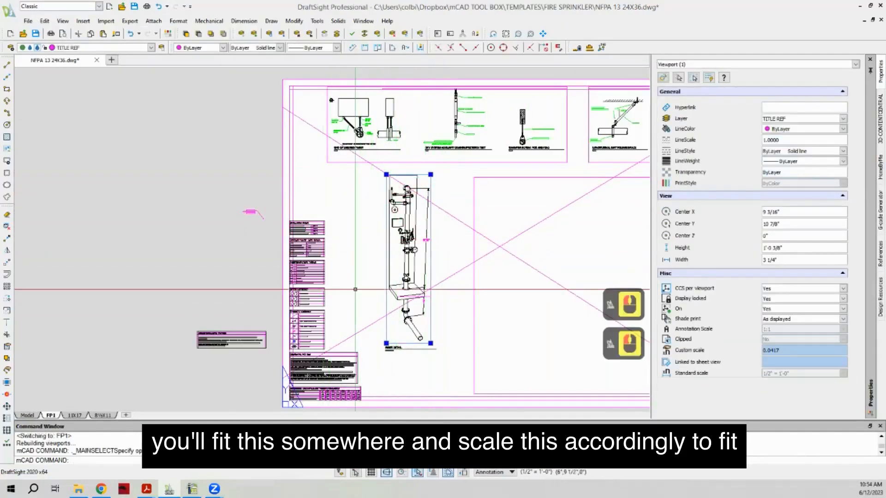
pyautogui.press('Escape')
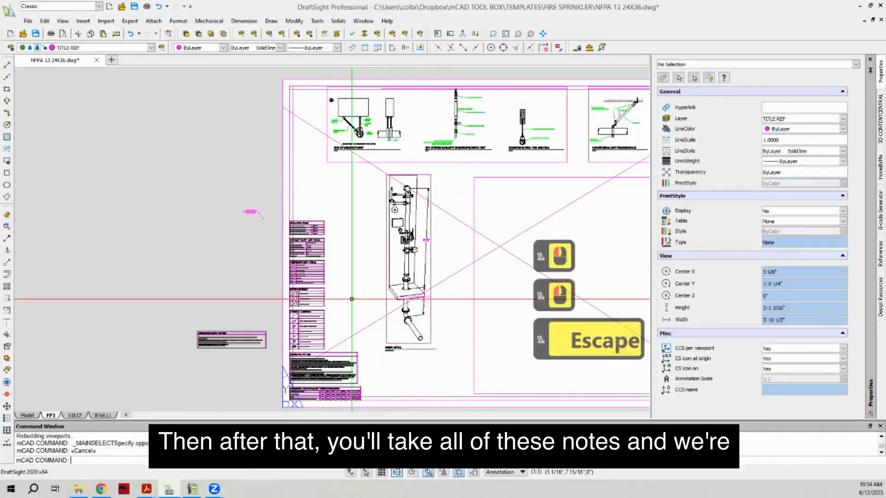
# Step: Copy the 4" SUPPLY, BY OTHERS note with its leader from the loose notes above the sheet to the riser pipe below the slab
pyautogui.scroll(-5, 365, 259)
pyautogui.scroll(4, 351, 201)
pyautogui.scroll(3, 352, 201)
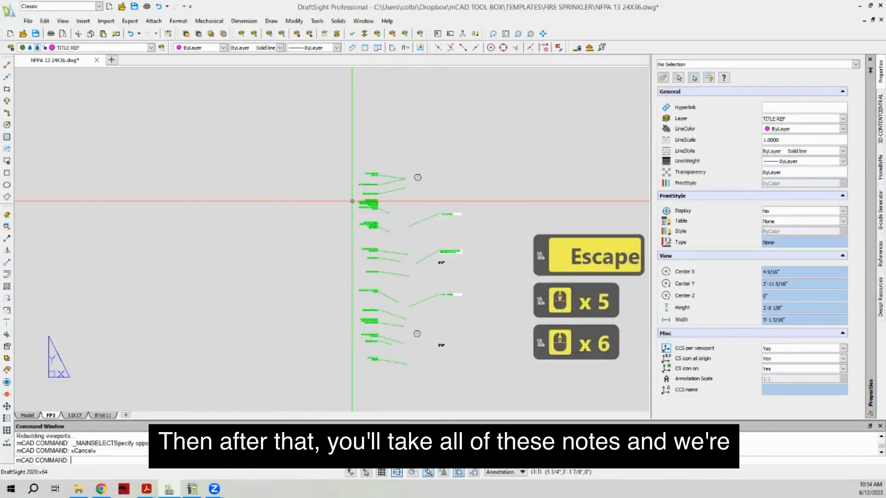
pyautogui.scroll(-2, 429, 156)
pyautogui.scroll(2, 399, 161)
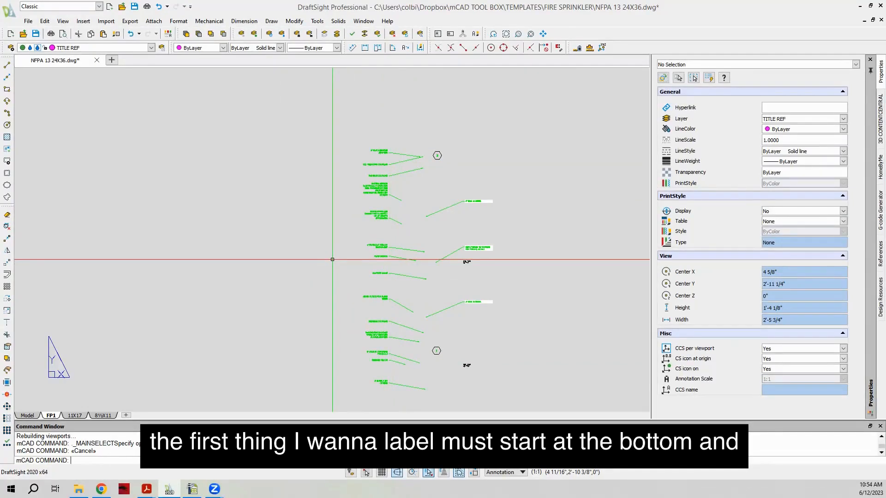
pyautogui.scroll(6, 396, 392)
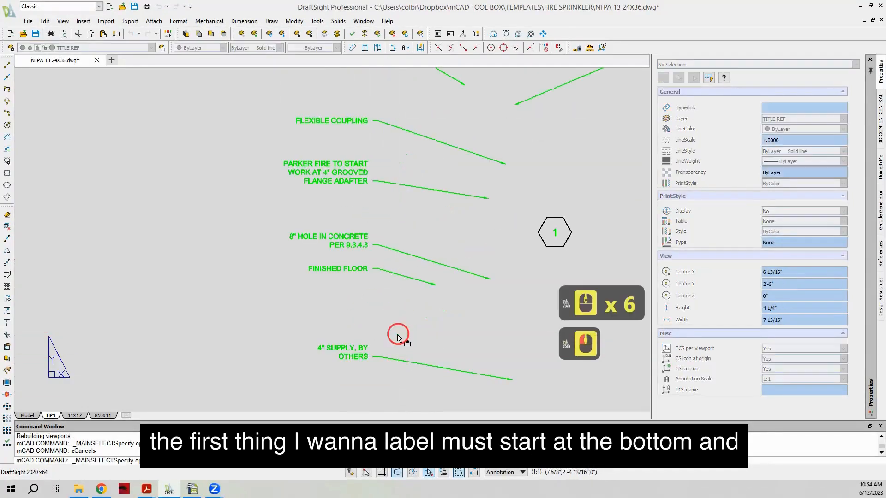
pyautogui.click(313, 370)
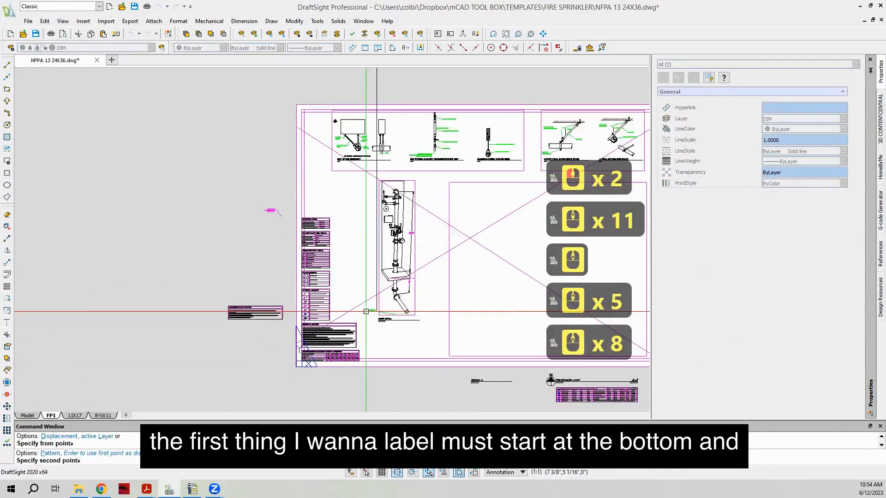
pyautogui.scroll(7, 364, 300)
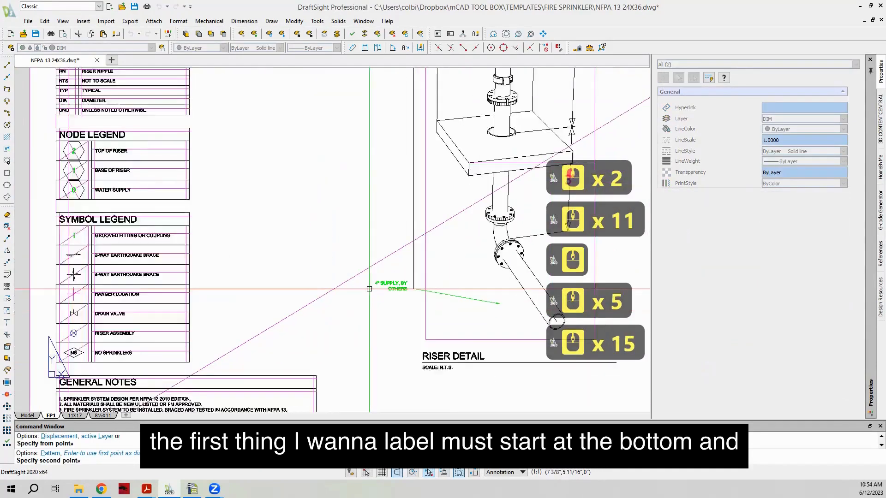
pyautogui.scroll(2, 369, 288)
pyautogui.scroll(-3, 371, 278)
pyautogui.scroll(1, 396, 217)
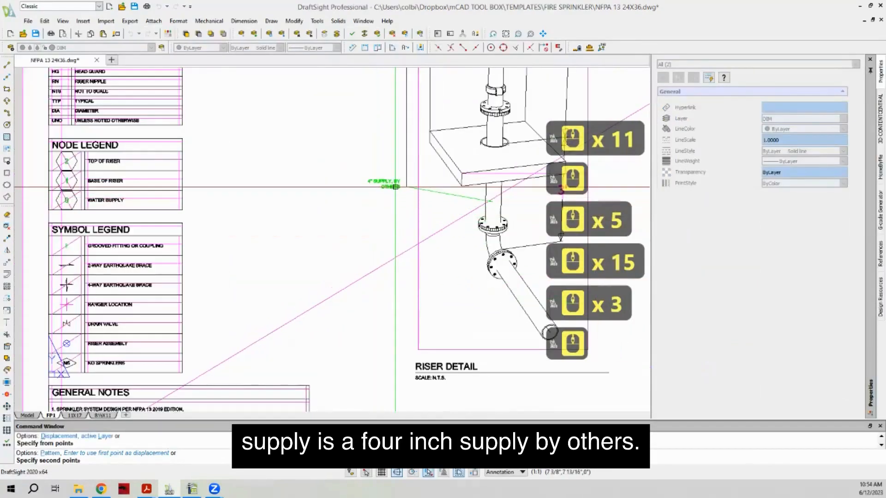
pyautogui.click(387, 208)
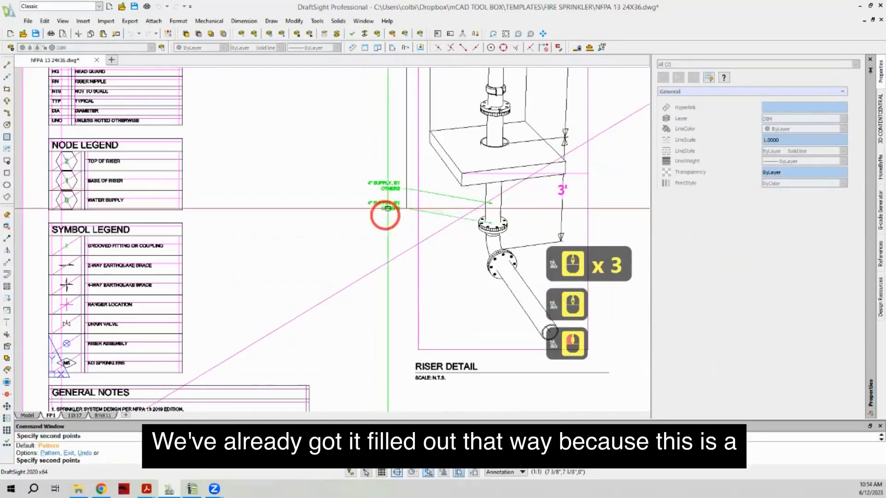
pyautogui.rightClick(388, 209)
# Step: Examine the placed supply note against the riser's underground pipe and the rest of the riser detail
pyautogui.scroll(-5, 386, 199)
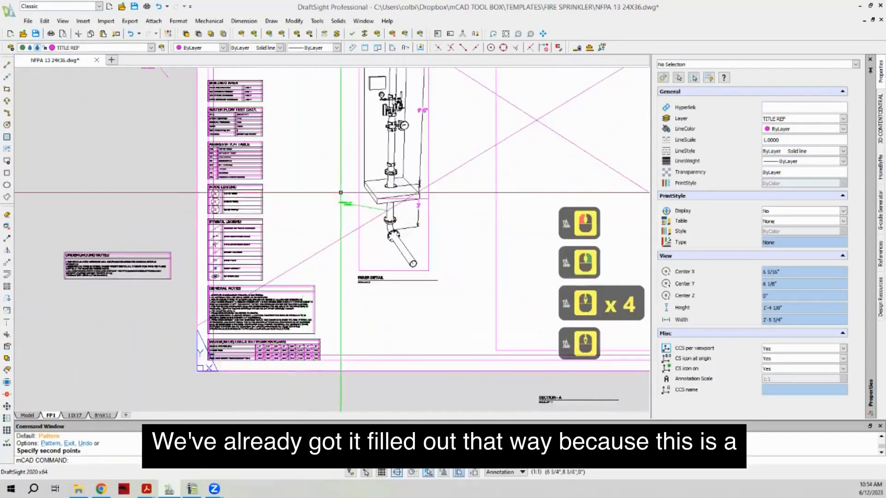
pyautogui.scroll(5, 341, 193)
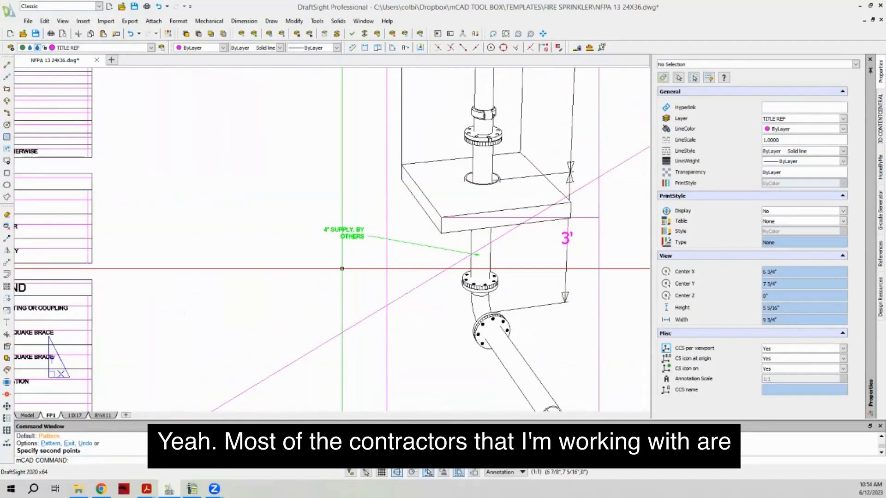
pyautogui.scroll(-4, 342, 268)
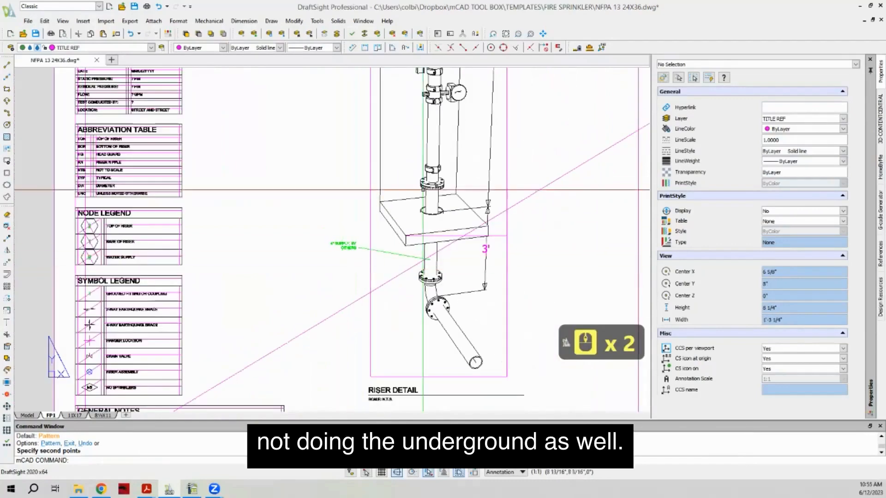
pyautogui.scroll(2, 346, 270)
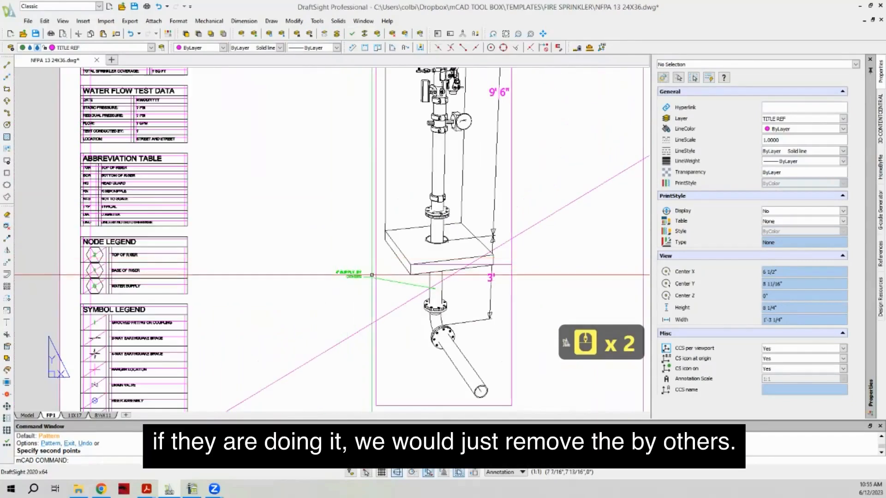
pyautogui.scroll(1, 355, 278)
pyautogui.scroll(-3, 357, 278)
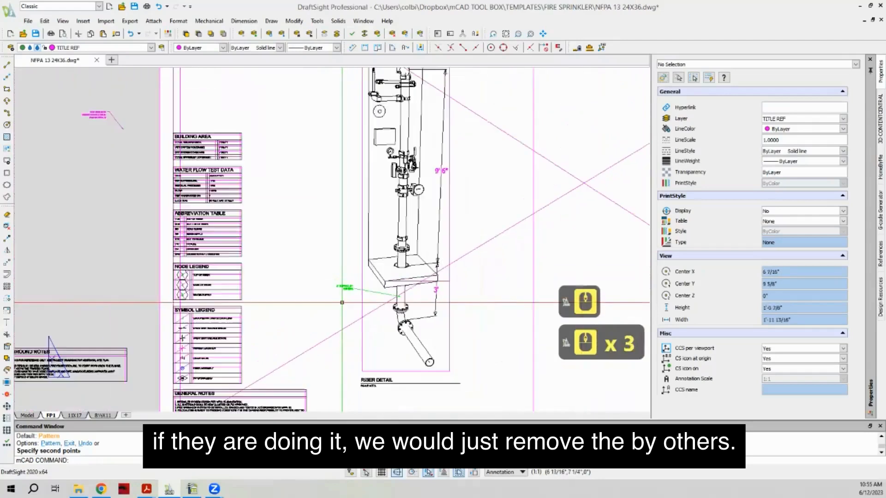
pyautogui.scroll(-1, 343, 351)
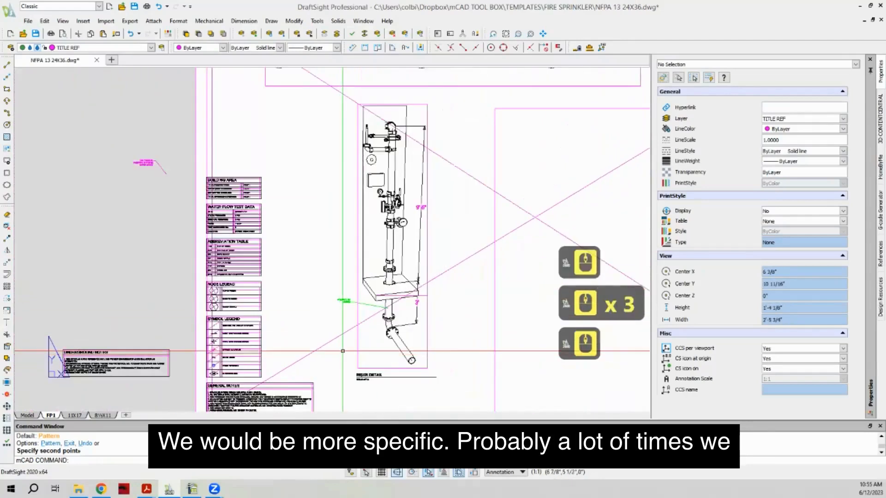
pyautogui.scroll(-2, 343, 351)
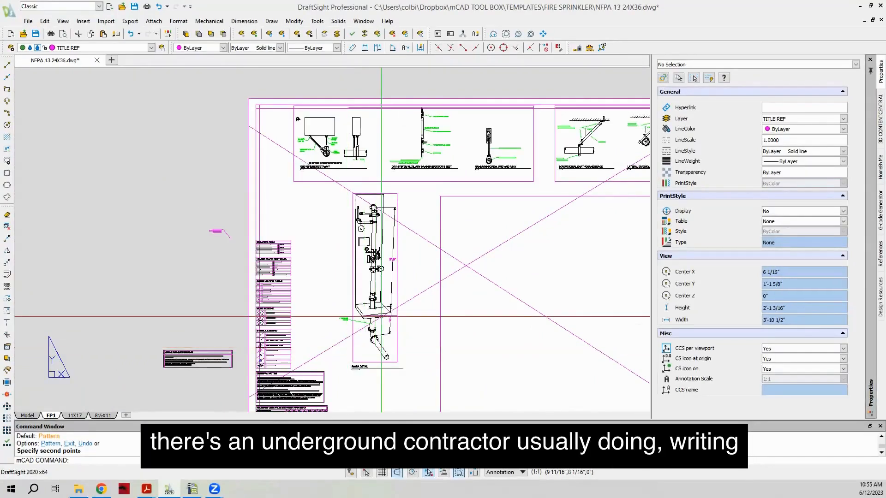
pyautogui.scroll(1, 369, 326)
pyautogui.scroll(1, 411, 316)
pyautogui.scroll(-1, 410, 315)
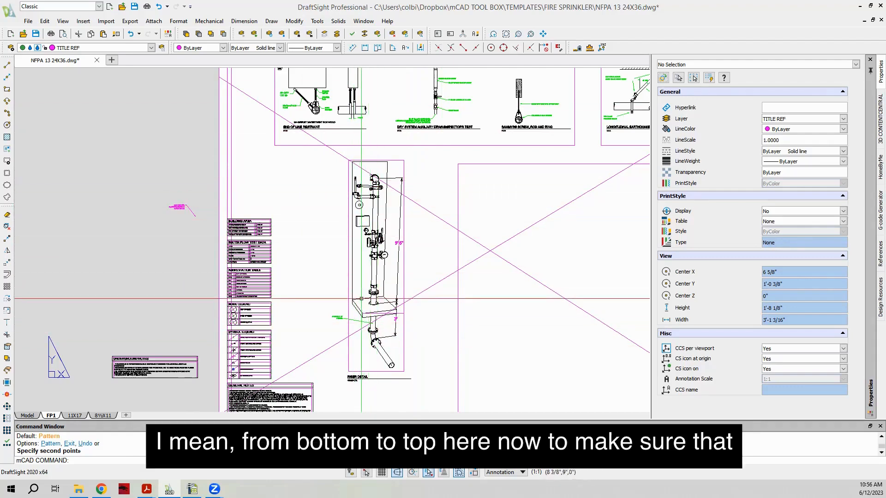
pyautogui.scroll(-2, 358, 308)
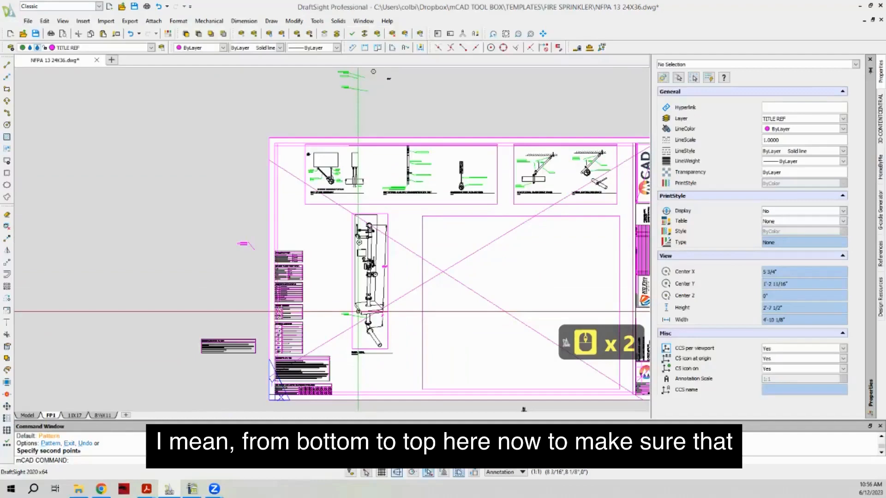
# Step: Copy the 4" SUPPLY, BY OTHERS note and leader straight up with Ortho on, so its arrow points at the floor slab
pyautogui.scroll(9, 358, 311)
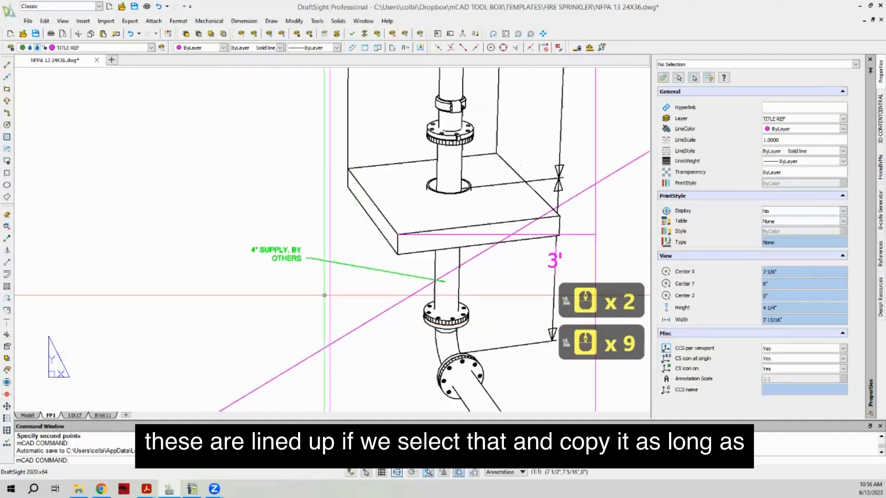
pyautogui.scroll(-2, 324, 295)
pyautogui.click(317, 254)
pyautogui.click(260, 289)
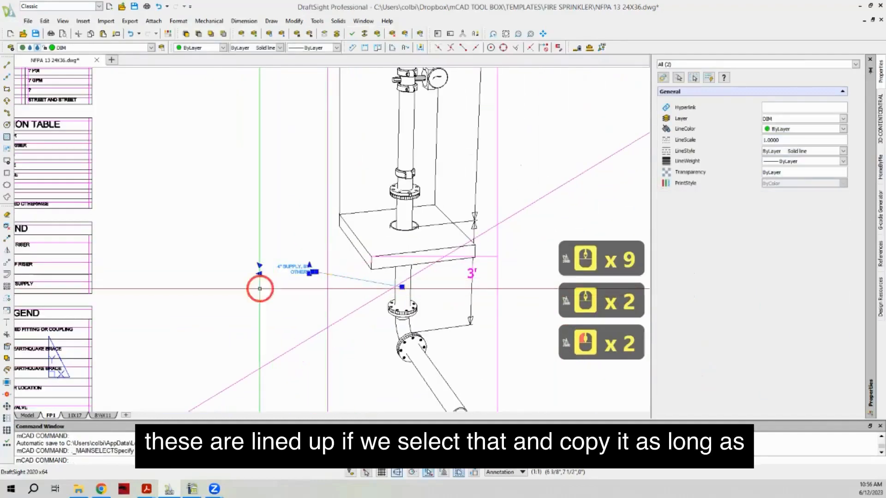
pyautogui.click(7, 239)
pyautogui.click(257, 288)
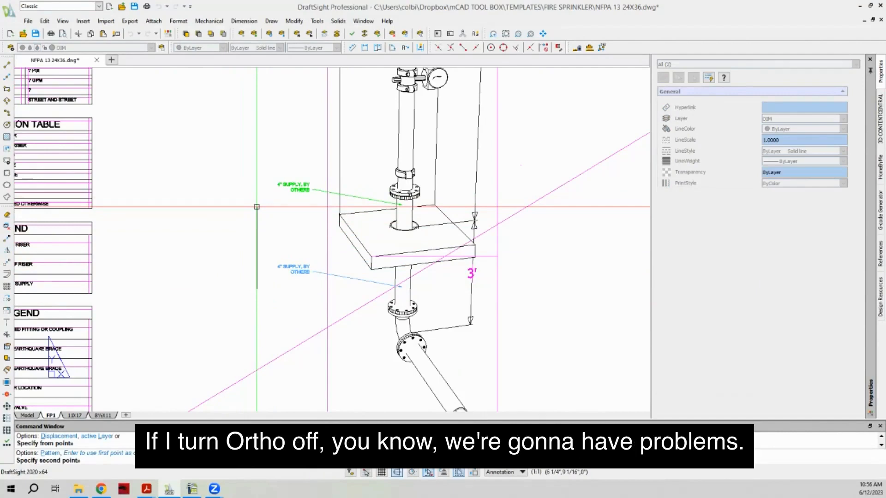
pyautogui.press('F8')
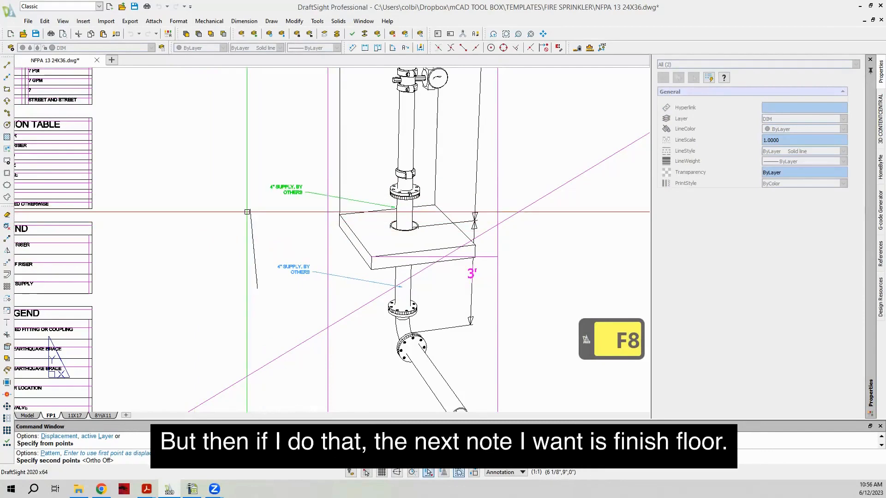
pyautogui.press('F8')
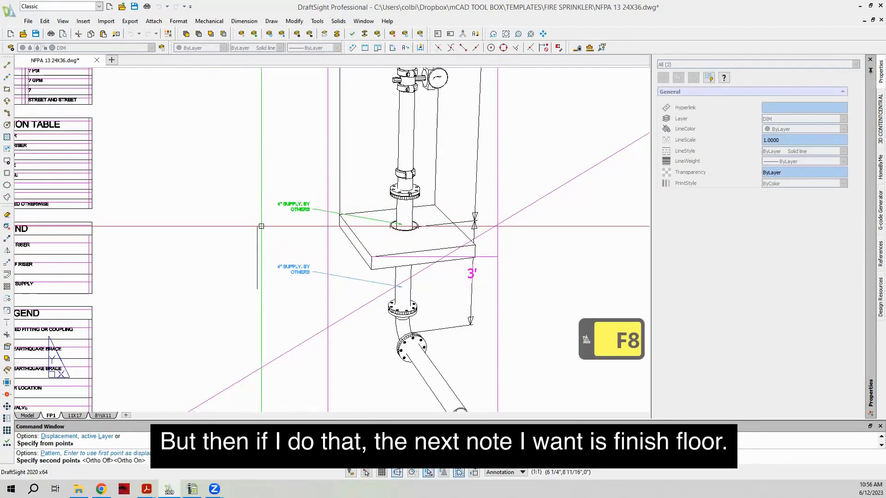
pyautogui.click(260, 243)
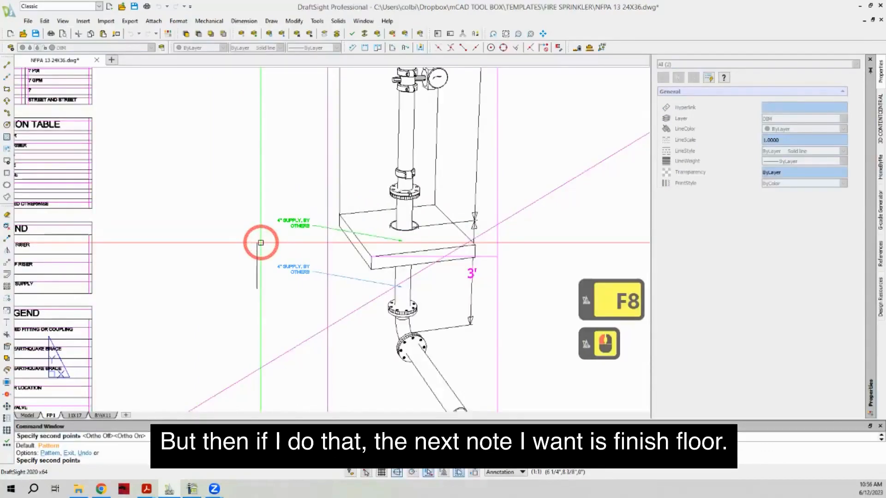
pyautogui.press('Escape')
# Step: Look for the finished floor callout among the loose notes above the sheet and compare it with the copied note
pyautogui.scroll(3, 260, 242)
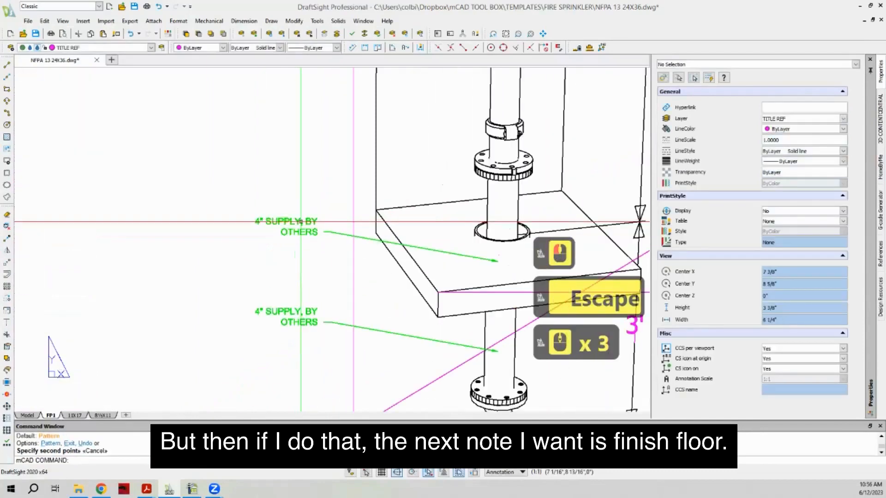
pyautogui.scroll(-6, 289, 301)
pyautogui.scroll(-5, 290, 302)
pyautogui.scroll(8, 277, 156)
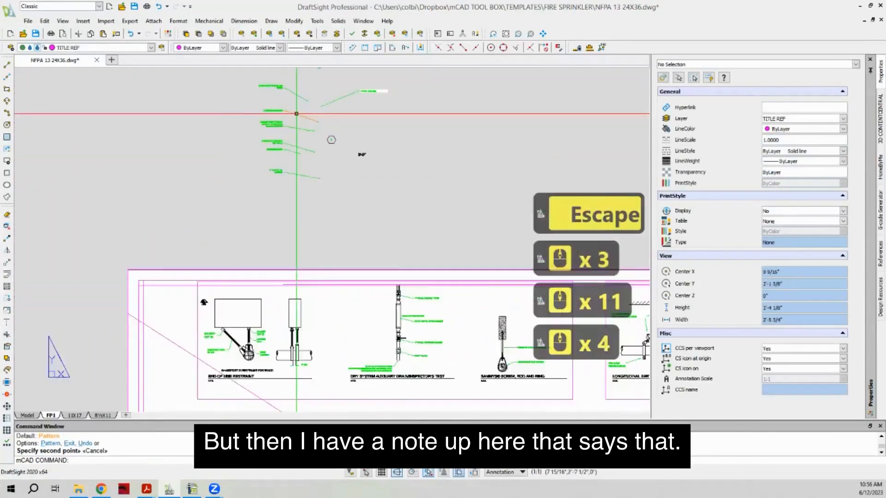
pyautogui.scroll(1, 277, 156)
pyautogui.scroll(-10, 277, 254)
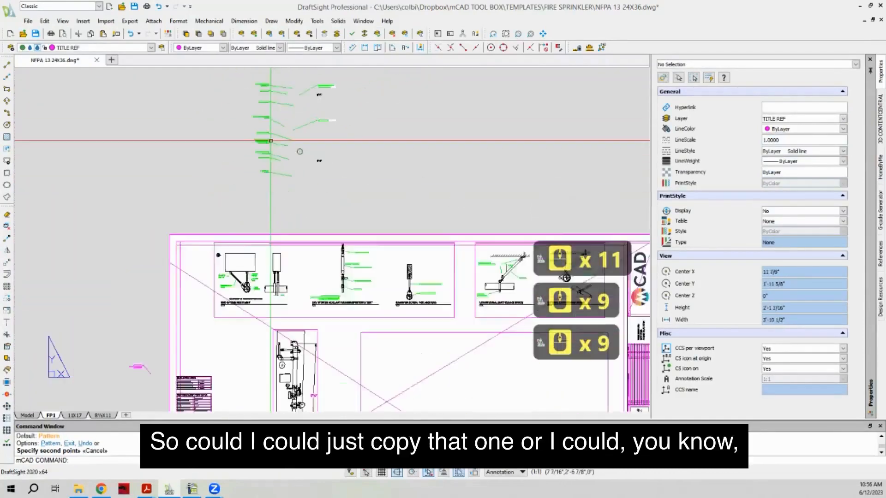
pyautogui.scroll(13, 277, 254)
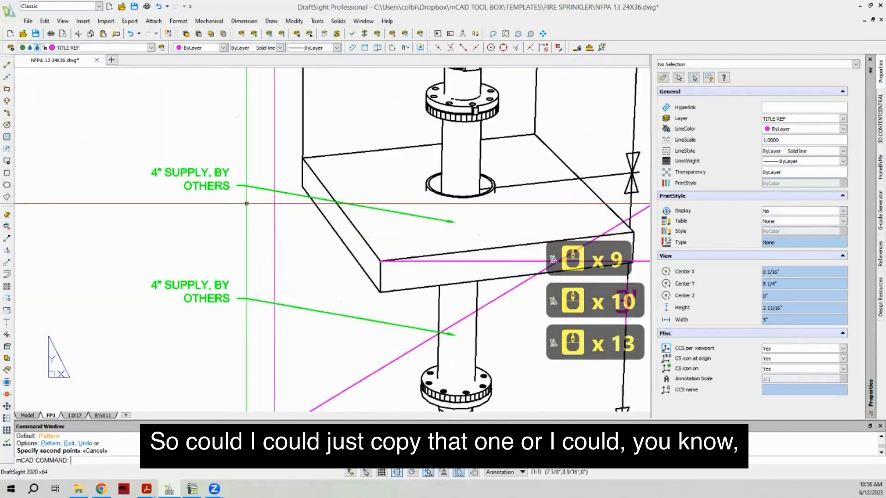
# Step: Change the text of the copied note at the floor slab to FINISH FLOOR in capitals
pyautogui.click(257, 171)
pyautogui.press('Escape')
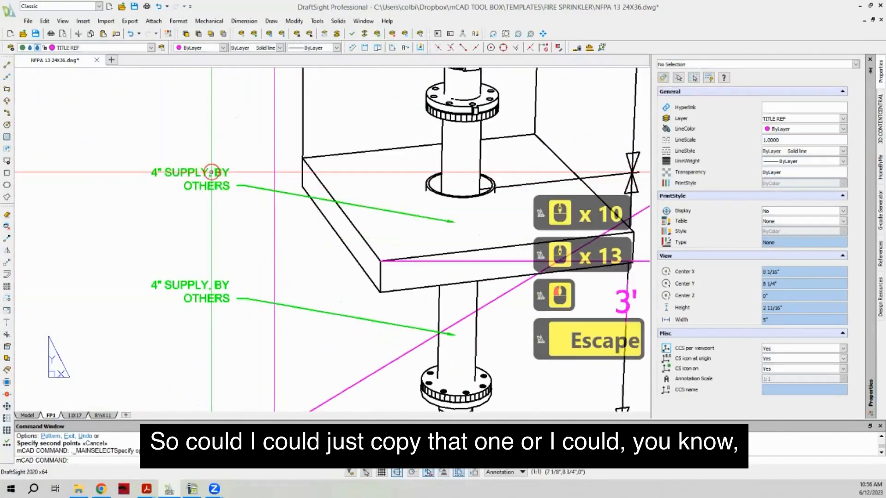
pyautogui.click(207, 175)
pyautogui.press('Escape')
pyautogui.click(205, 172)
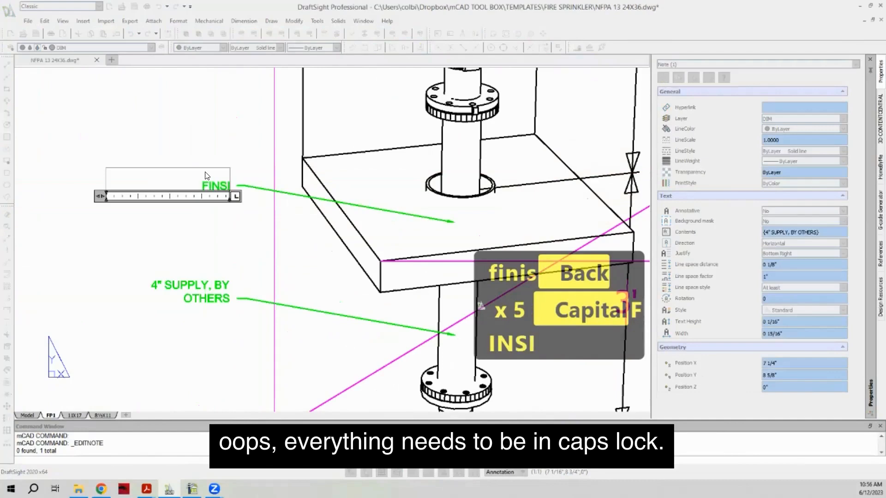
pyautogui.press('BackSpace')
pyautogui.press('BackSpace')
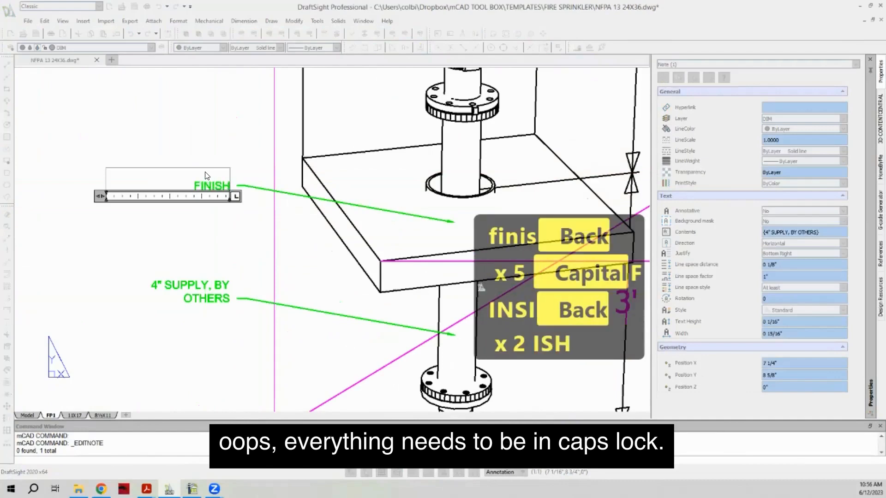
pyautogui.write('FLOOR')
pyautogui.click(205, 167)
pyautogui.click(211, 154)
pyautogui.scroll(-2, 200, 219)
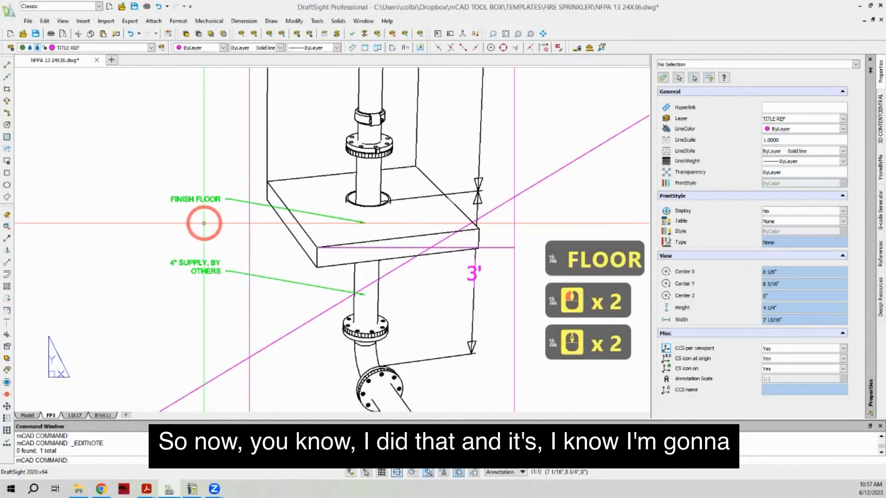
# Step: Shorten the FINISH FLOOR note's leader so its arrow lands on the floor slab, between the slab's near edge and the pipe
pyautogui.scroll(3, 363, 222)
pyautogui.click(362, 219)
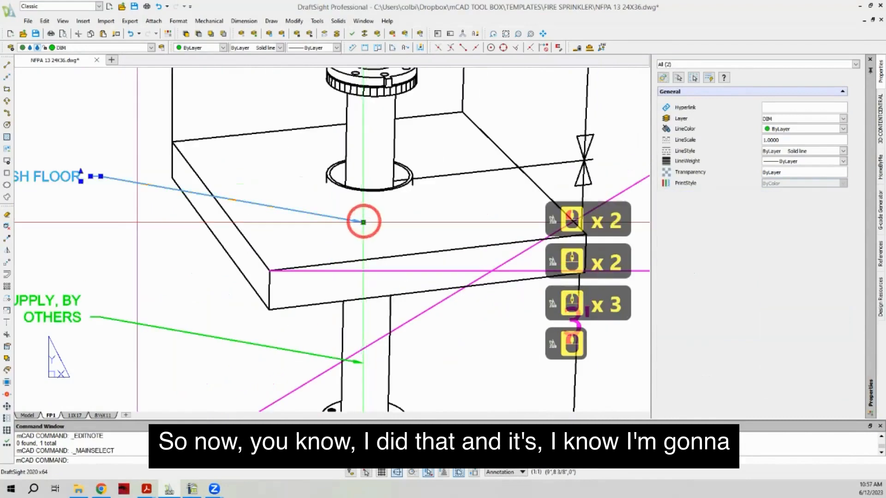
pyautogui.click(363, 222)
pyautogui.click(296, 224)
pyautogui.scroll(-2, 327, 249)
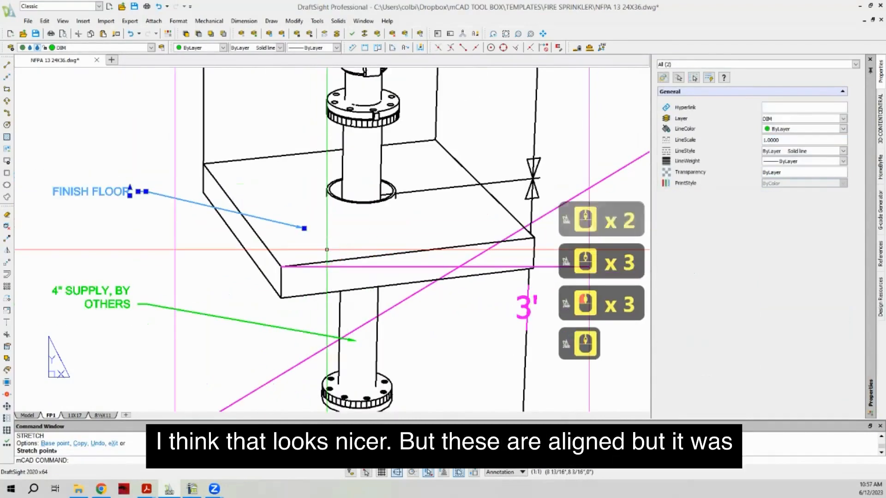
pyautogui.press('Escape')
pyautogui.scroll(-2, 371, 228)
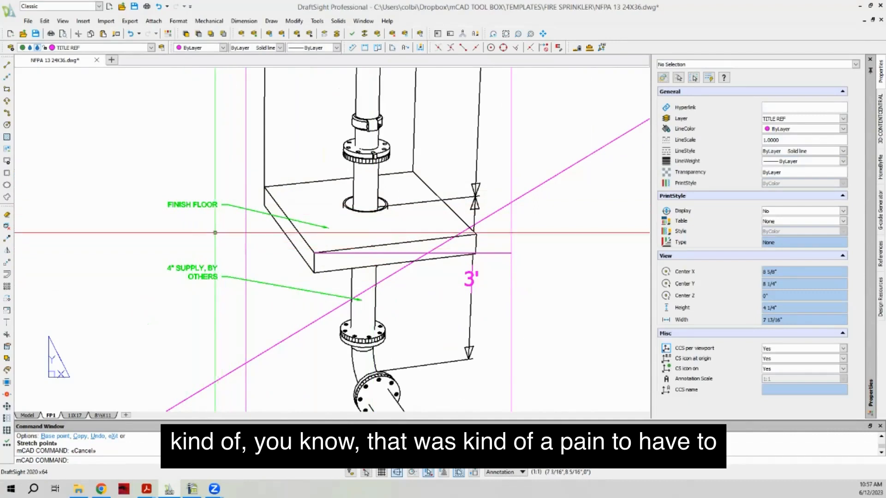
pyautogui.doubleClick(205, 207)
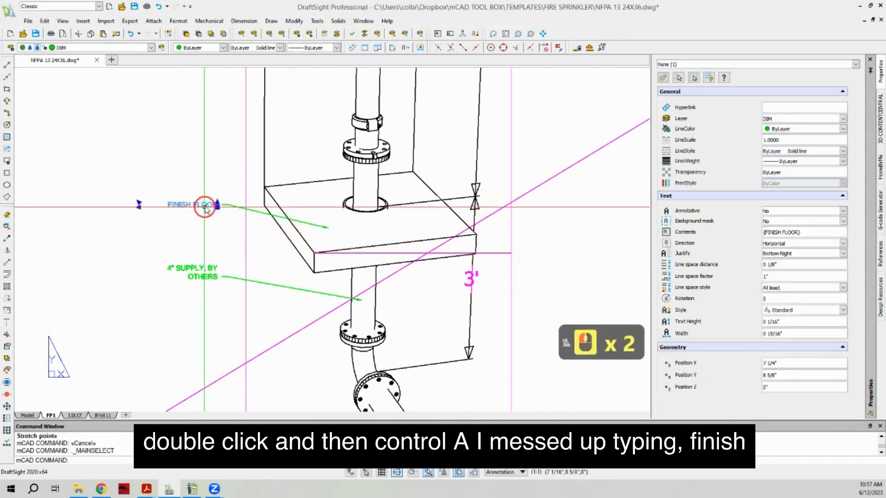
pyautogui.hotkey('ctrl', 'a')
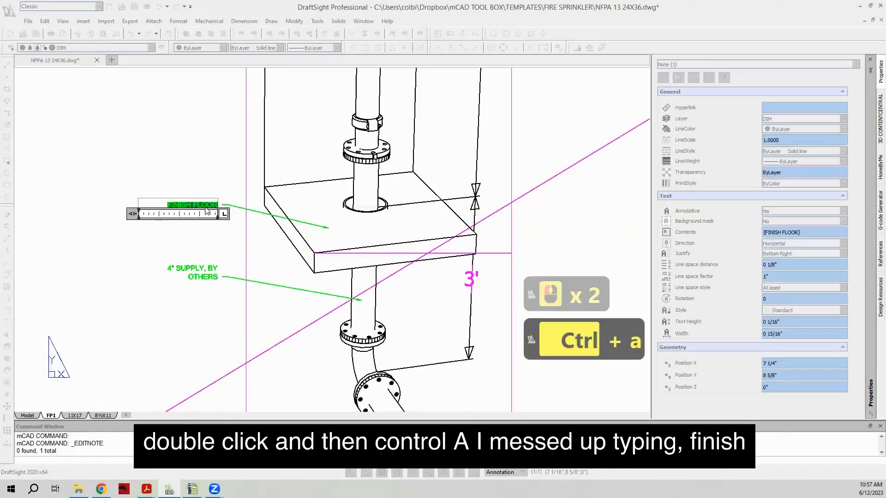
pyautogui.click(211, 176)
pyautogui.press('Escape')
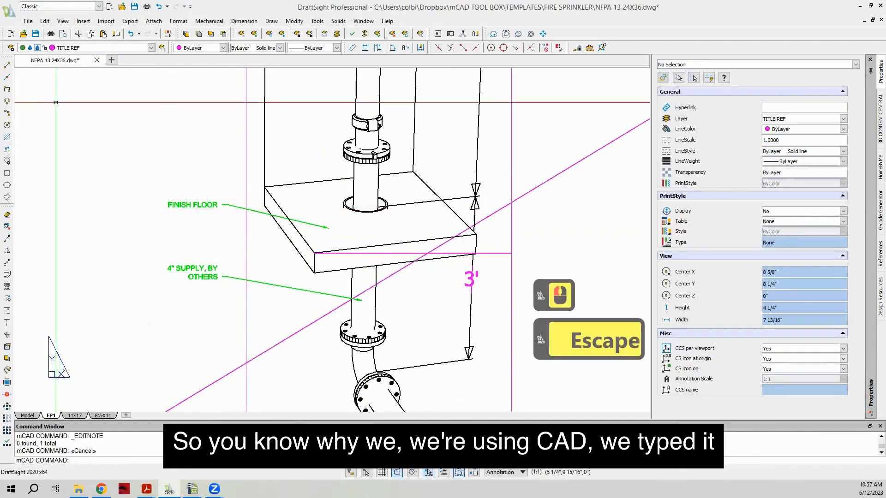
# Step: Draw a vertical construction line about 3'-8 1/2" long from the supply note's leader tail up past the loose notes above the sheet
pyautogui.click(9, 66)
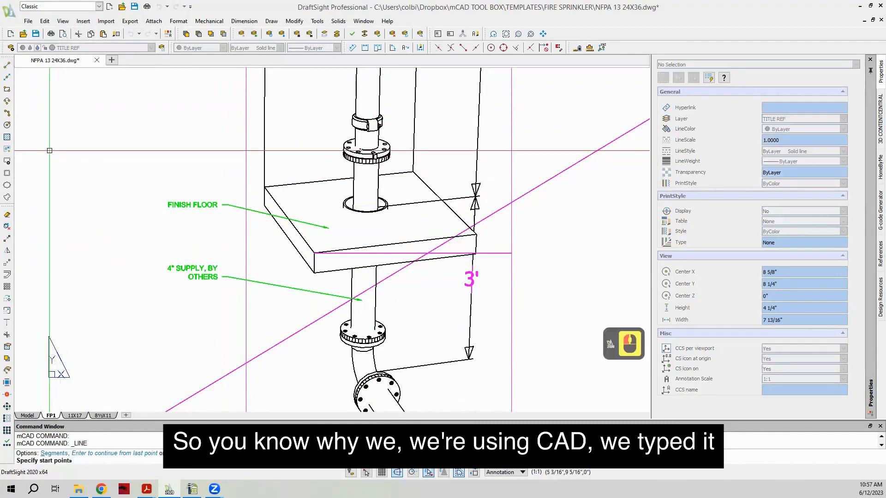
pyautogui.click(222, 277)
pyautogui.scroll(-13, 142, 336)
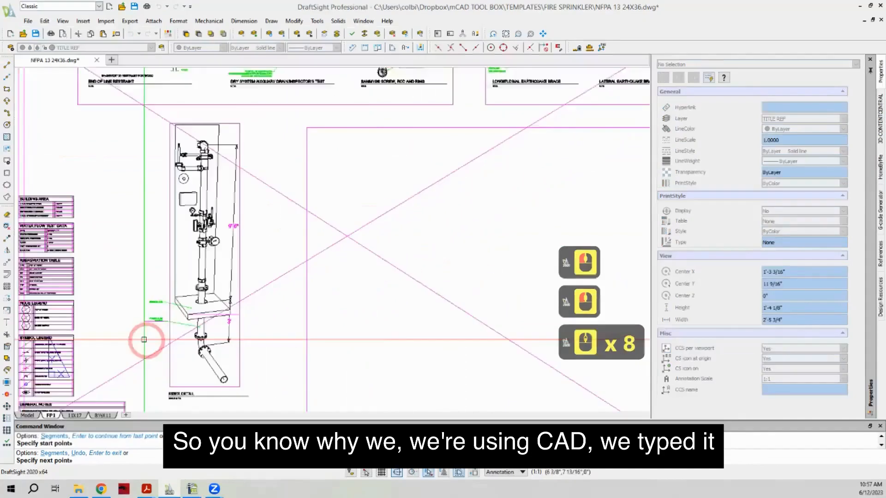
pyautogui.click(134, 131)
pyautogui.press('Escape')
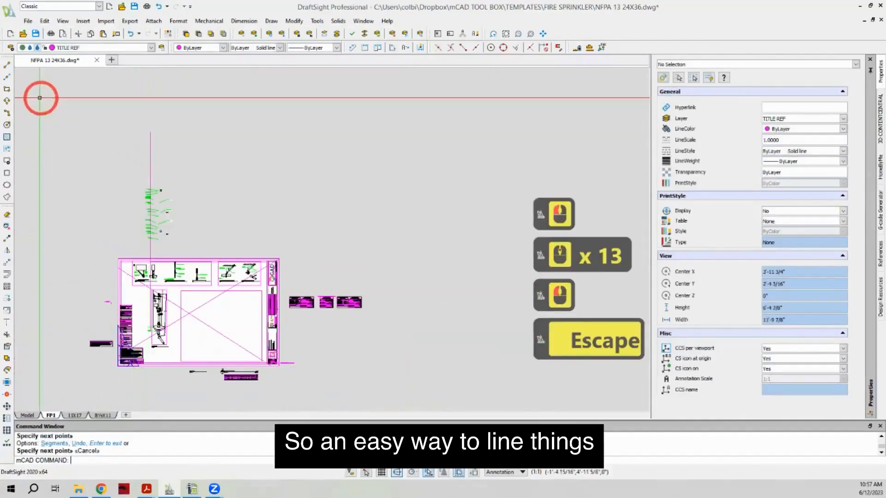
pyautogui.click(7, 66)
pyautogui.press('Escape')
# Step: Copy the vertical construction line from the supply note's leader tail to the leader's bend point
pyautogui.scroll(4, 153, 252)
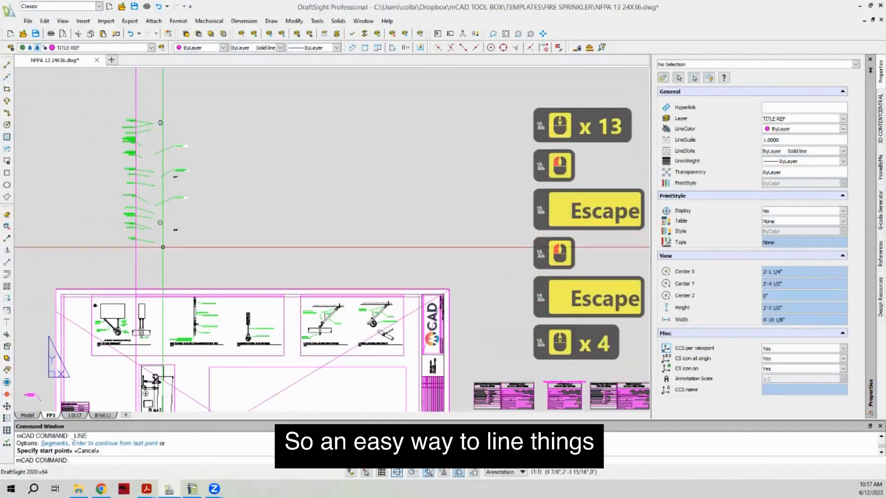
pyautogui.click(142, 263)
pyautogui.click(86, 263)
pyautogui.click(7, 238)
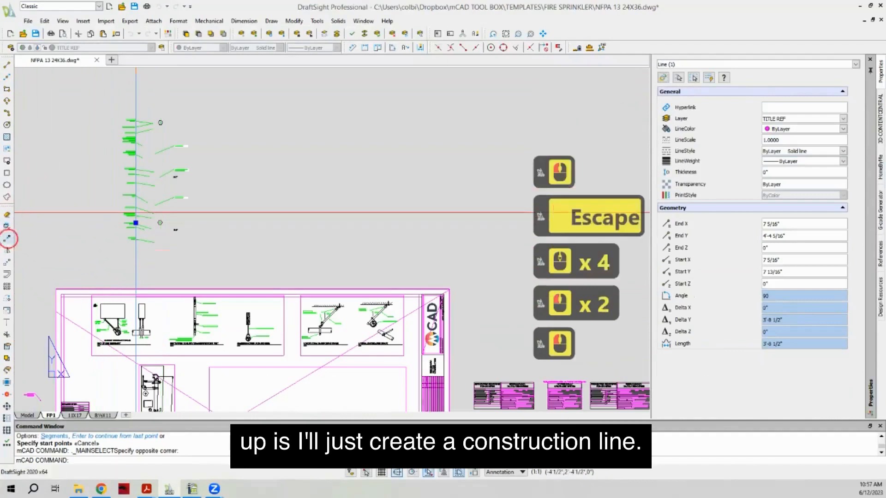
pyautogui.scroll(-4, 191, 174)
pyautogui.scroll(7, 171, 283)
pyautogui.scroll(7, 159, 294)
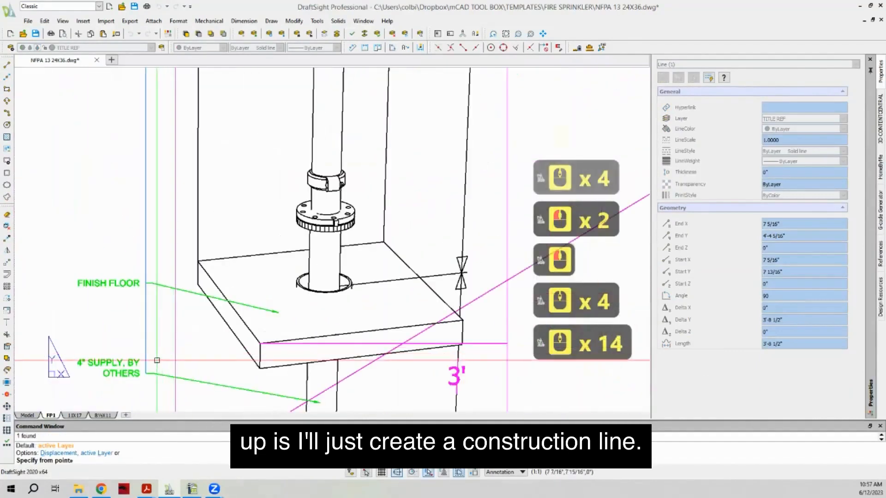
pyautogui.click(146, 374)
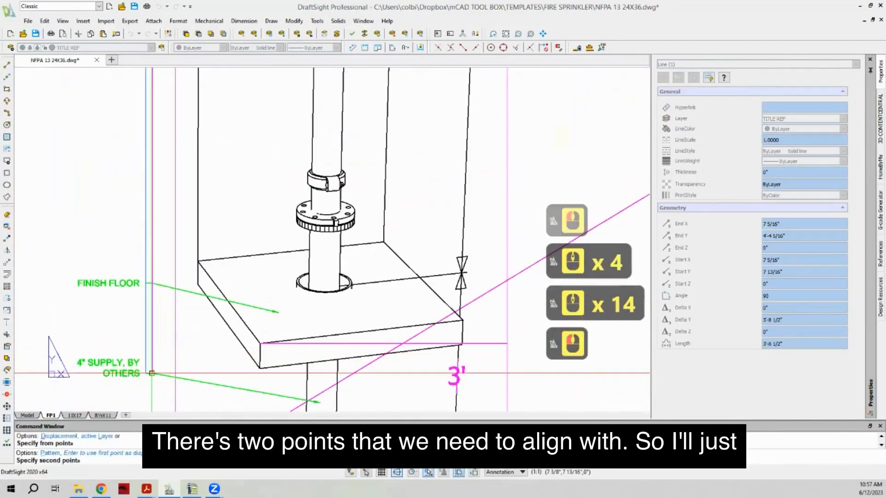
pyautogui.click(126, 383)
pyautogui.press('Escape')
pyautogui.scroll(-3, 138, 360)
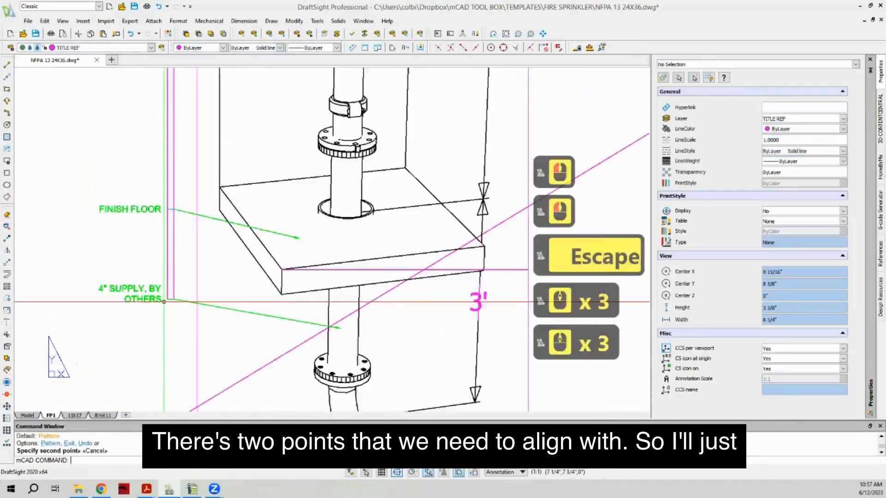
# Step: Copy the loose 8" HOLE IN CONCRETE PER 18.4.2 note and leader above FINISH FLOOR, aligned to the construction lines with the Nearest snap
pyautogui.scroll(7, 179, 300)
pyautogui.scroll(-10, 178, 299)
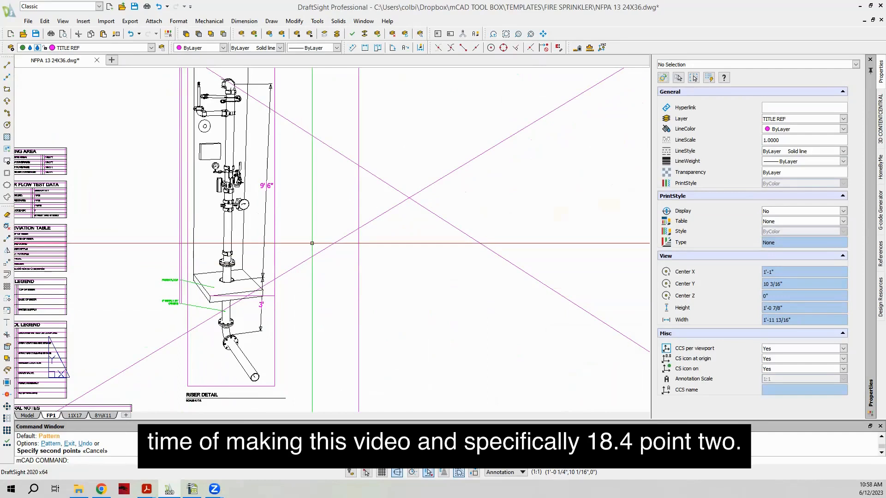
pyautogui.scroll(-9, 230, 271)
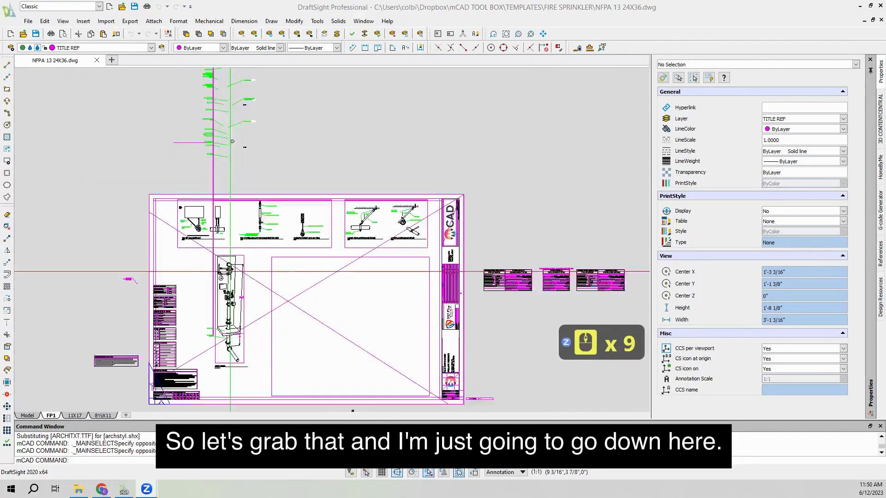
pyautogui.scroll(10, 277, 263)
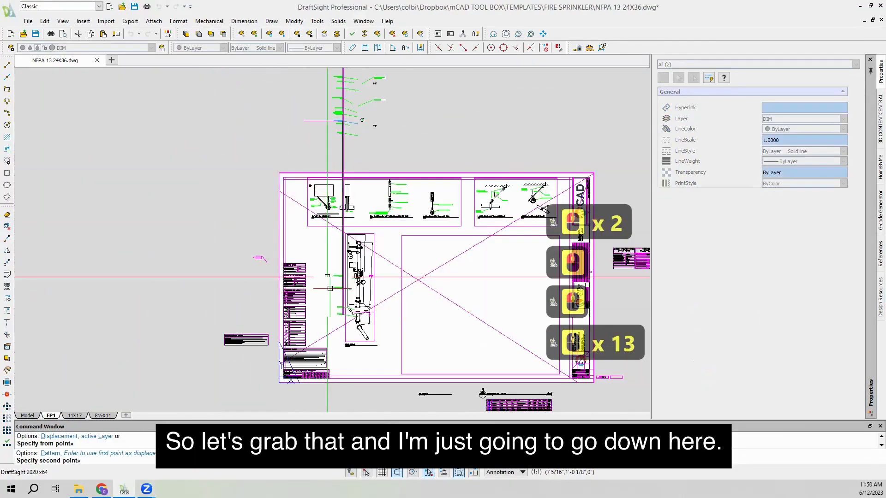
pyautogui.scroll(15, 329, 288)
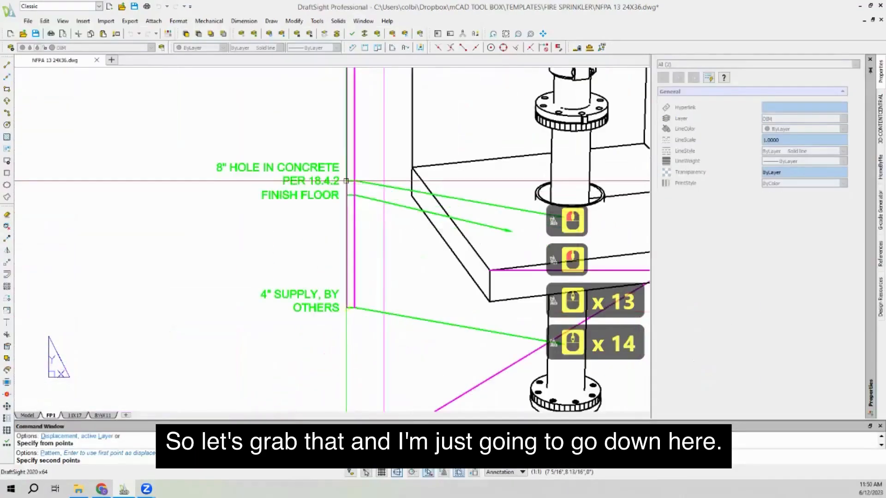
pyautogui.scroll(-4, 296, 242)
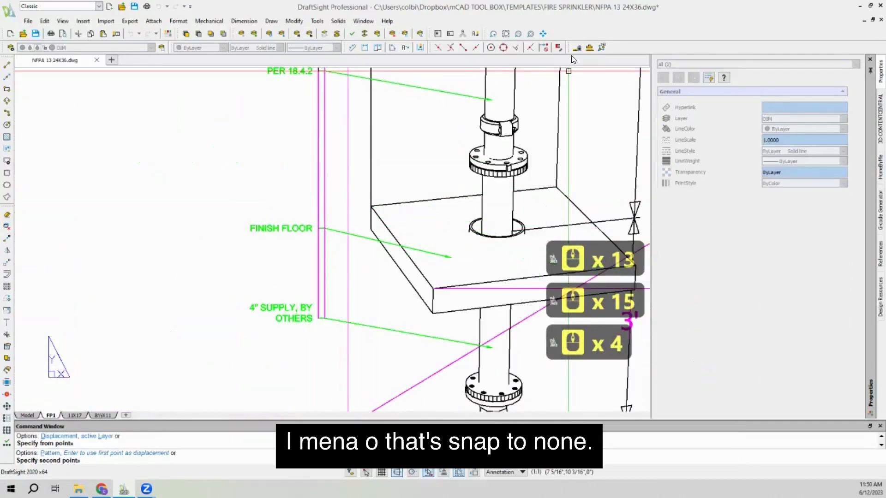
pyautogui.click(545, 47)
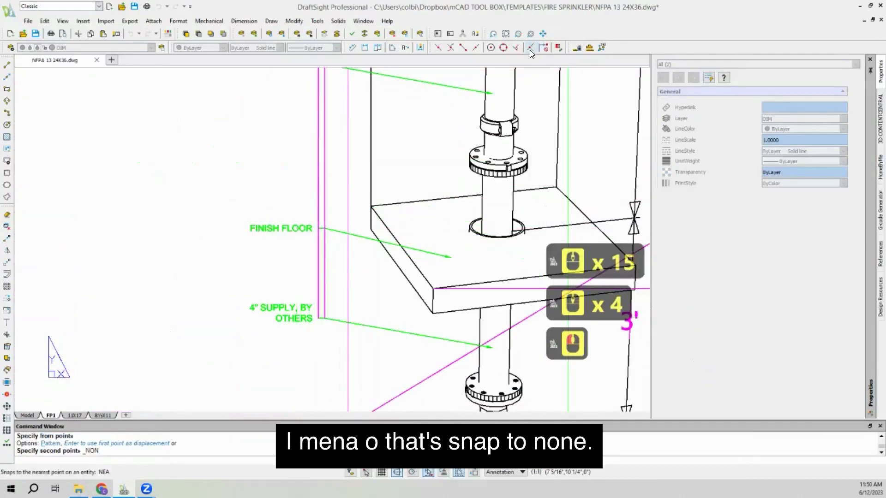
pyautogui.click(530, 49)
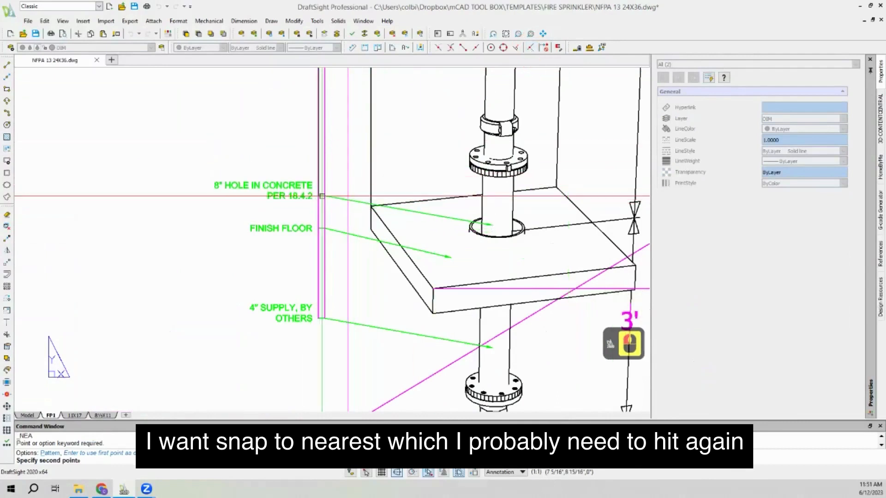
pyautogui.click(530, 48)
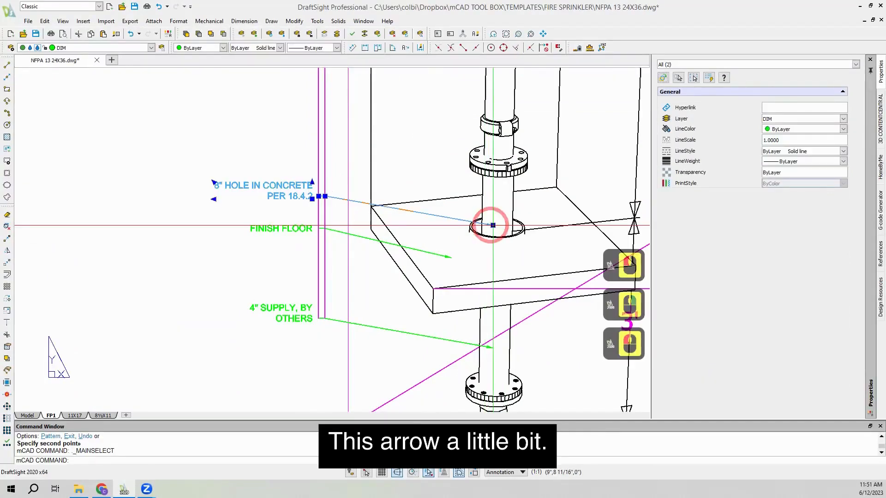
# Step: Stretch the 8" hole note's leader so its arrow points into the gap between the pipe and the hole's edge
pyautogui.click(492, 224)
pyautogui.scroll(4, 480, 224)
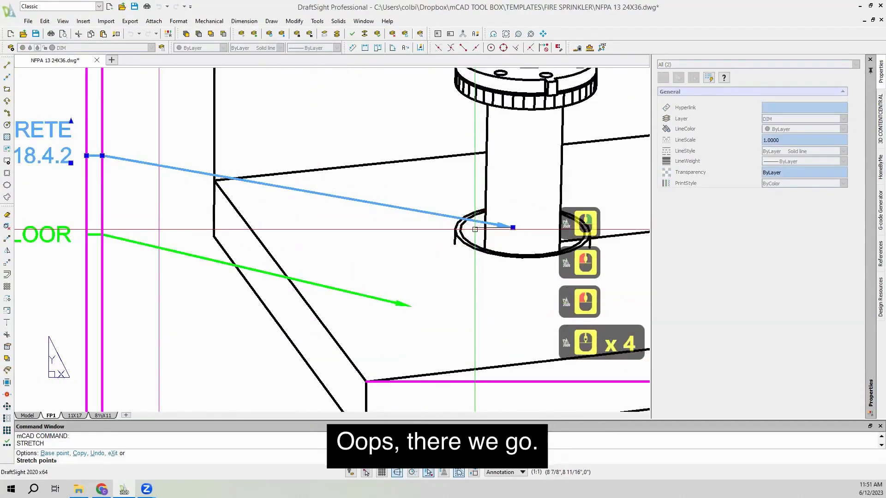
pyautogui.click(474, 230)
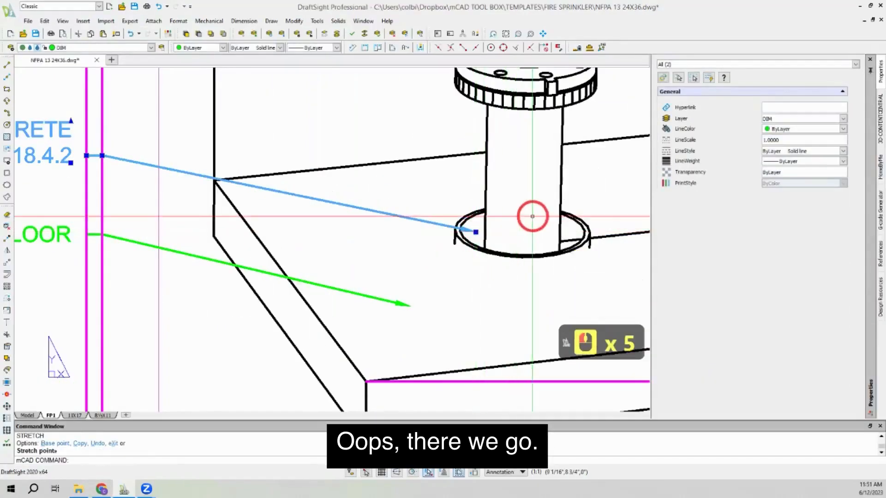
pyautogui.press('Escape')
# Step: Copy the loose FIRE PROTECTION CONTRACTOR TO START WORK note and leader to the flange above the floor, aligned to the construction lines with the Nearest snap
pyautogui.scroll(-9, 348, 229)
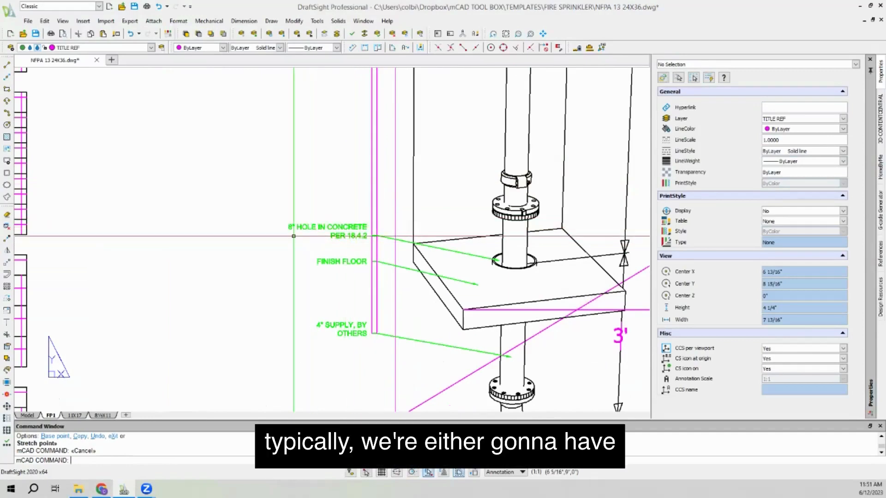
pyautogui.scroll(-4, 293, 240)
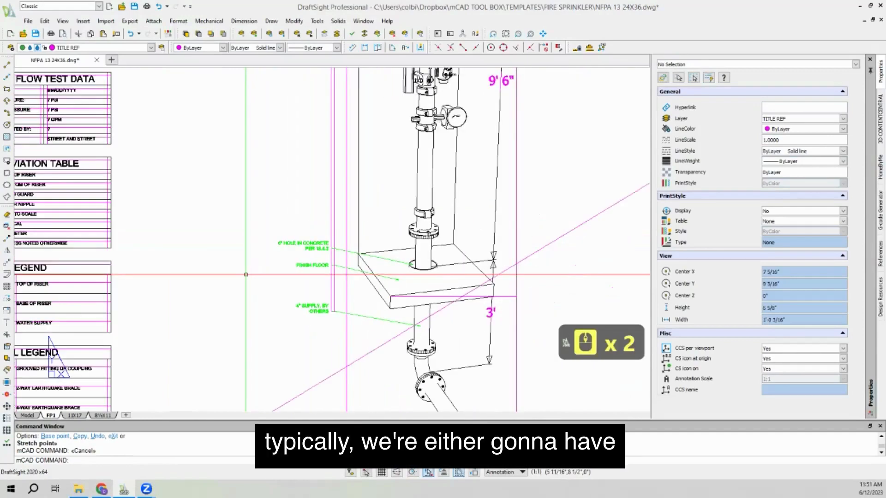
pyautogui.scroll(-9, 246, 275)
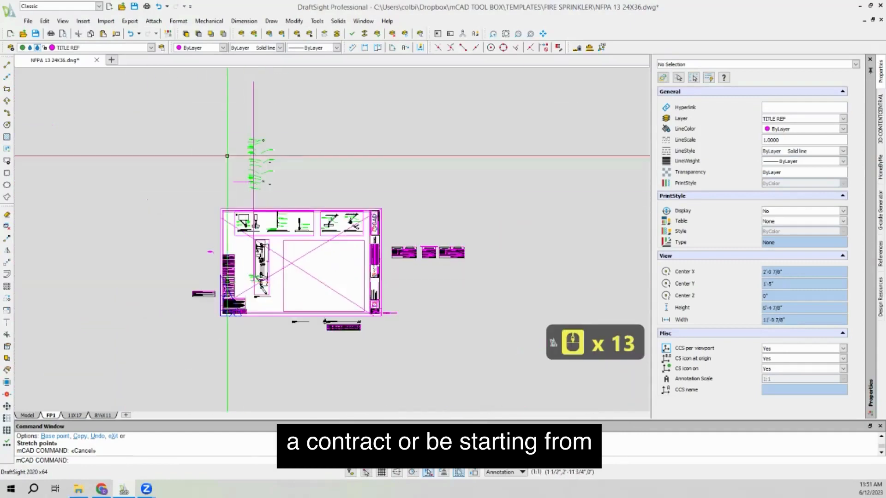
pyautogui.scroll(5, 317, 208)
pyautogui.scroll(9, 317, 207)
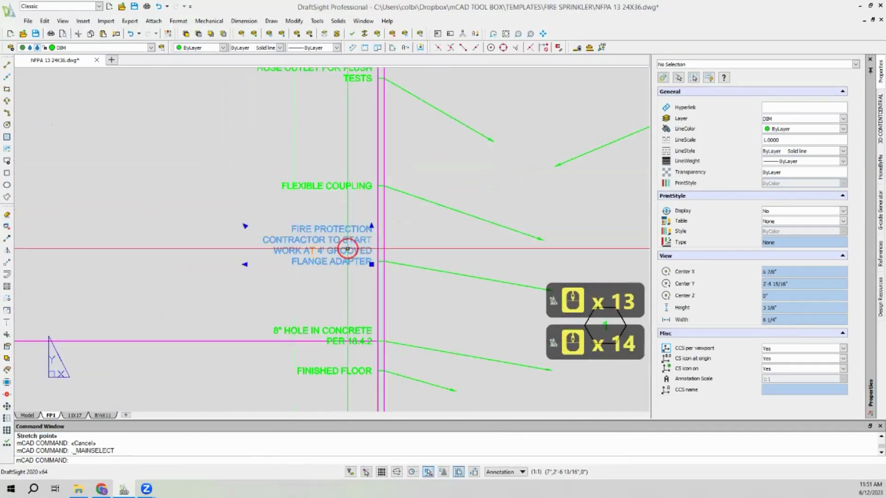
pyautogui.click(429, 259)
pyautogui.click(400, 295)
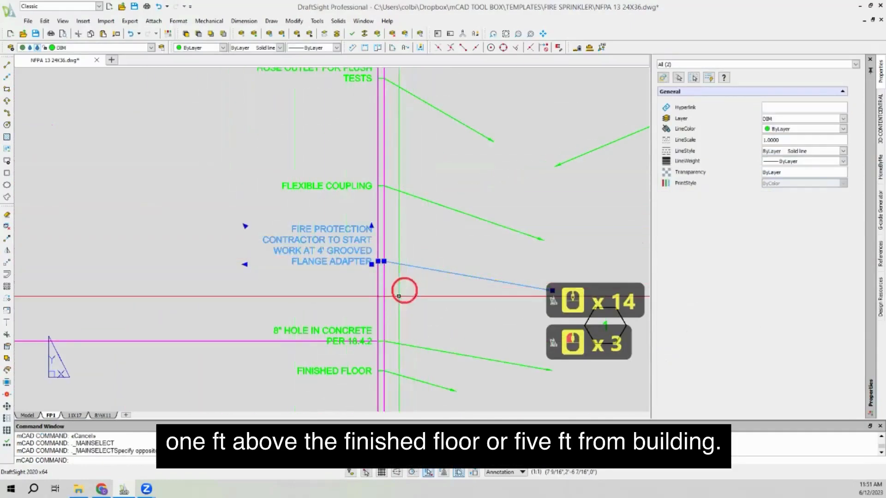
pyautogui.click(9, 249)
pyautogui.click(377, 264)
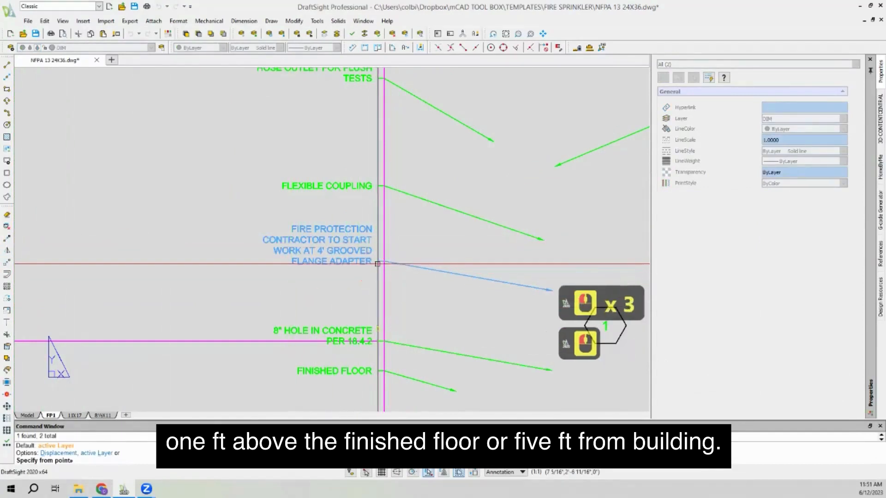
pyautogui.click(543, 47)
pyautogui.scroll(-7, 421, 91)
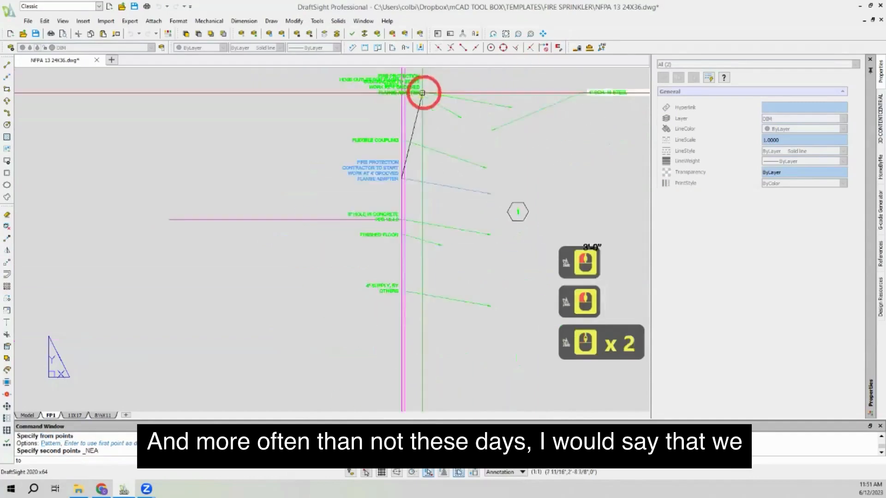
pyautogui.scroll(-3, 382, 149)
pyautogui.scroll(-6, 376, 194)
pyautogui.scroll(-6, 370, 226)
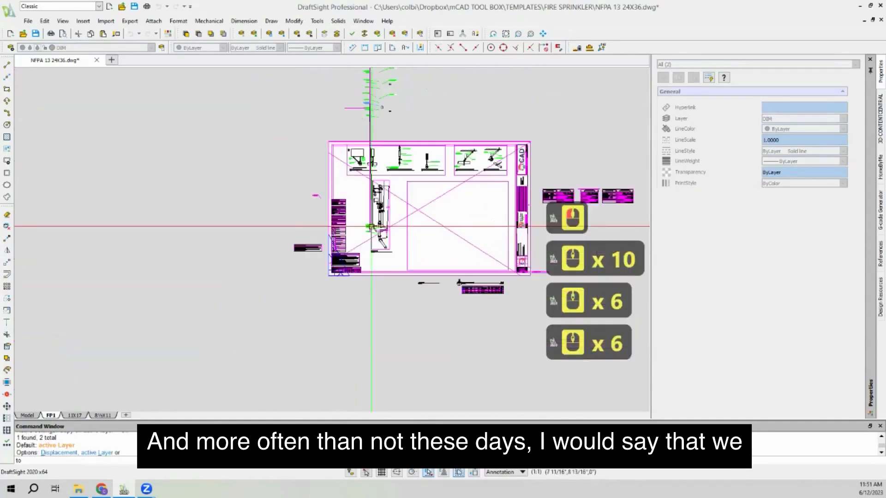
pyautogui.scroll(14, 364, 240)
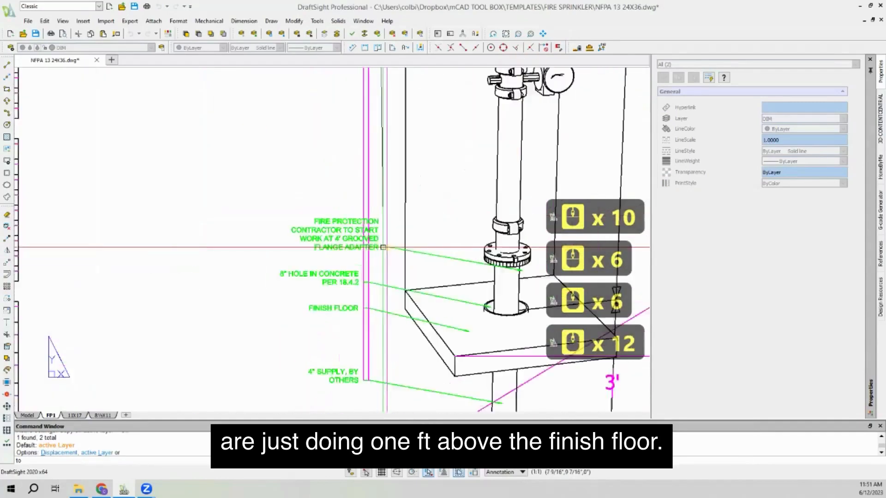
pyautogui.click(528, 47)
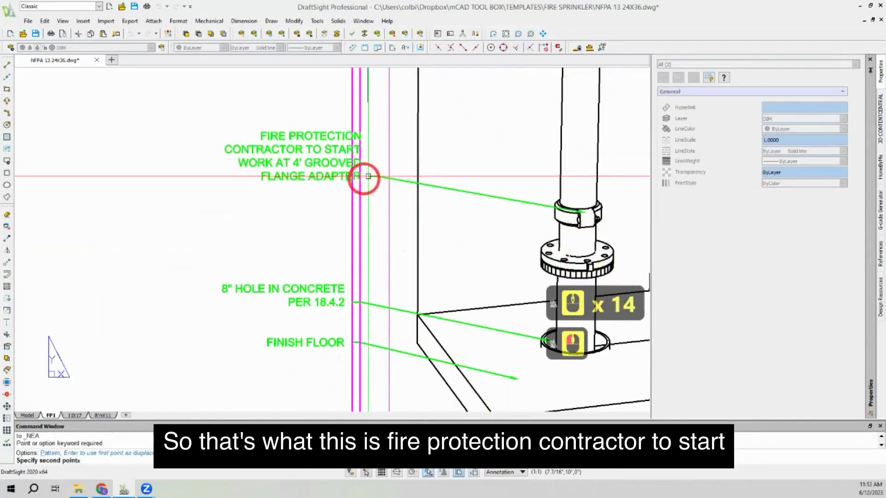
pyautogui.click(350, 241)
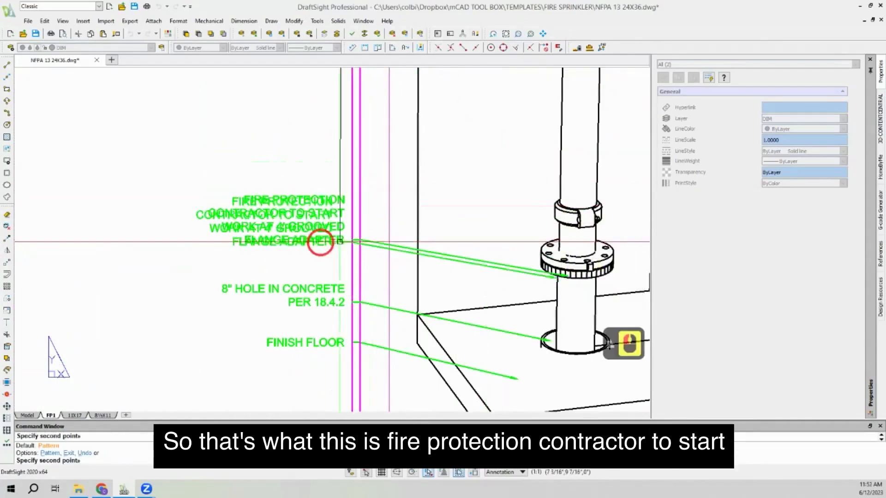
# Step: Correct the pipe size in the FIRE PROTECTION CONTRACTOR TO START WORK note on the riser detail to 4"
pyautogui.scroll(-3, 282, 237)
pyautogui.rightClick(280, 238)
pyautogui.scroll(2, 322, 248)
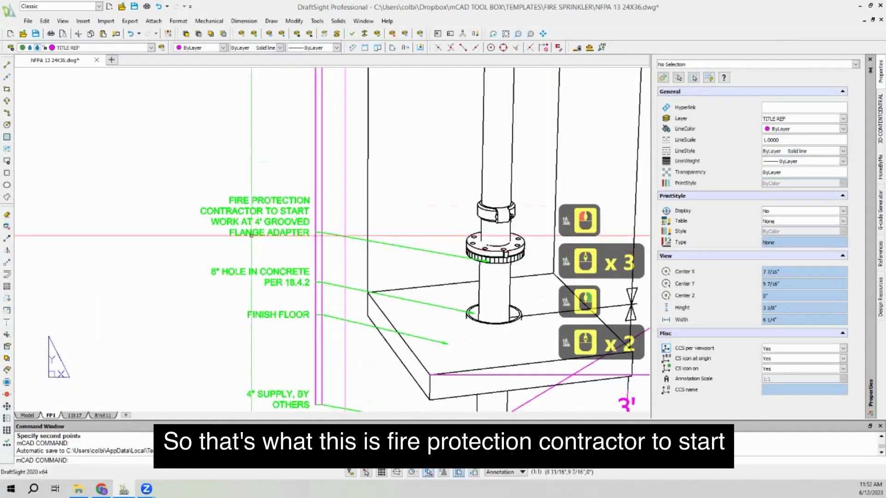
pyautogui.scroll(-2, 251, 236)
pyautogui.scroll(4, 258, 222)
pyautogui.click(215, 163)
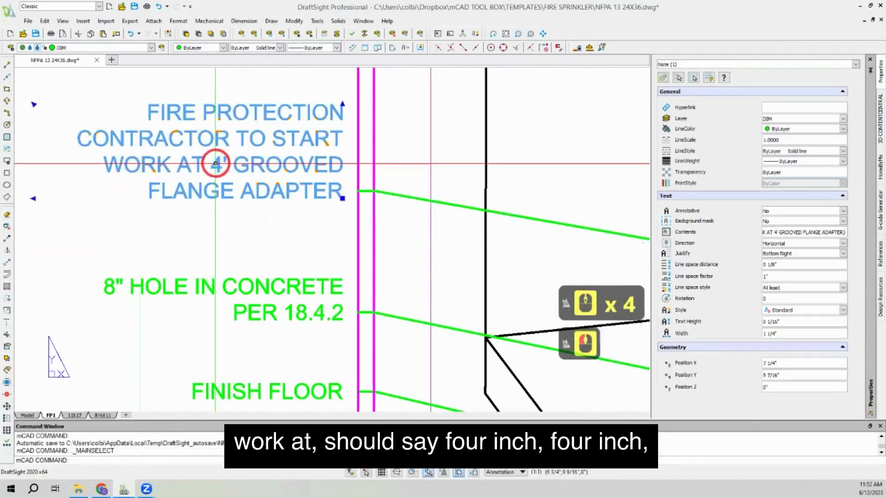
pyautogui.doubleClick(215, 164)
pyautogui.scroll(-6, 224, 170)
pyautogui.click(221, 208)
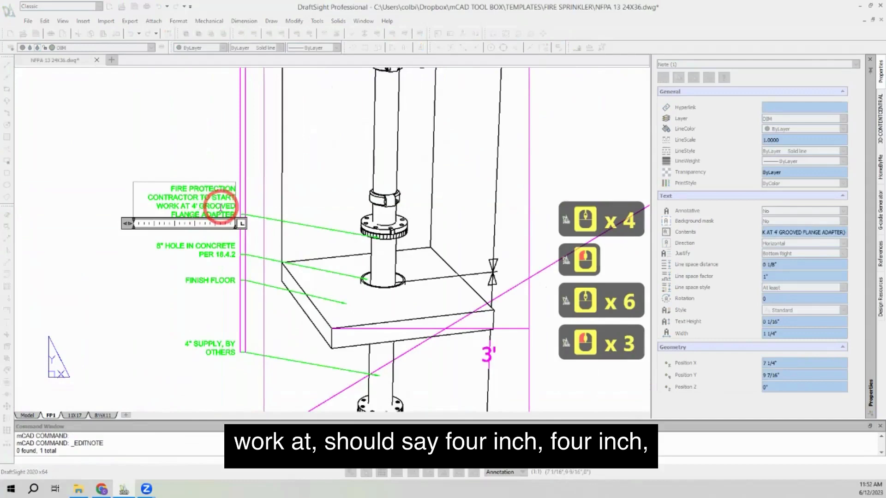
pyautogui.press('BackSpace')
pyautogui.write('"')
pyautogui.click(222, 140)
# Step: Stretch the FIRE PROTECTION CONTRACTOR note's leader so its arrow points onto the upper face of the flange above the floor
pyautogui.scroll(3, 356, 263)
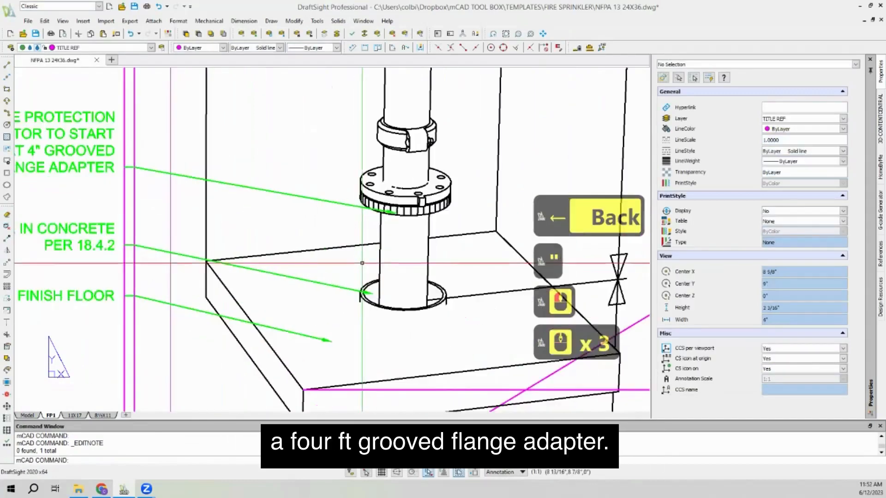
pyautogui.click(395, 212)
pyautogui.click(397, 213)
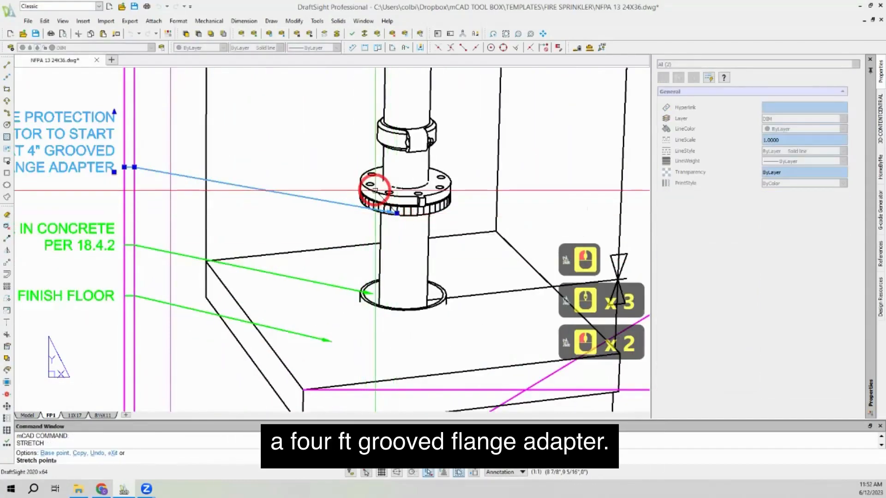
pyautogui.click(292, 221)
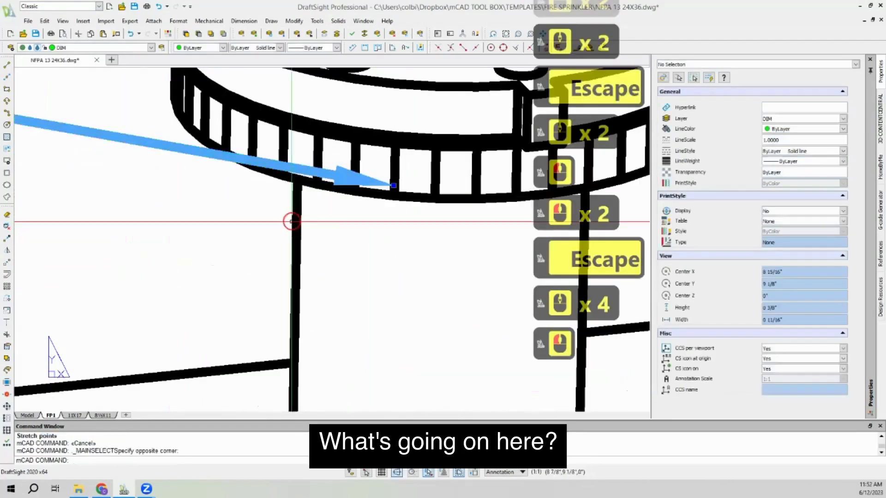
pyautogui.click(337, 166)
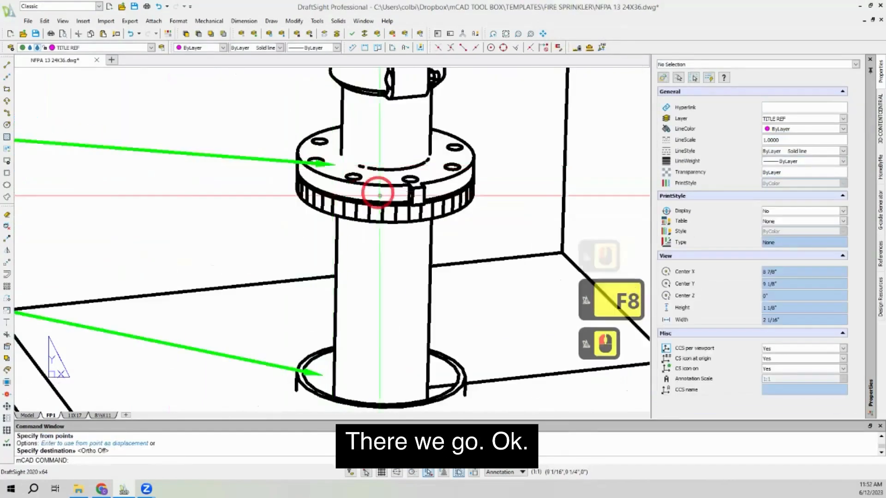
pyautogui.scroll(-7, 379, 196)
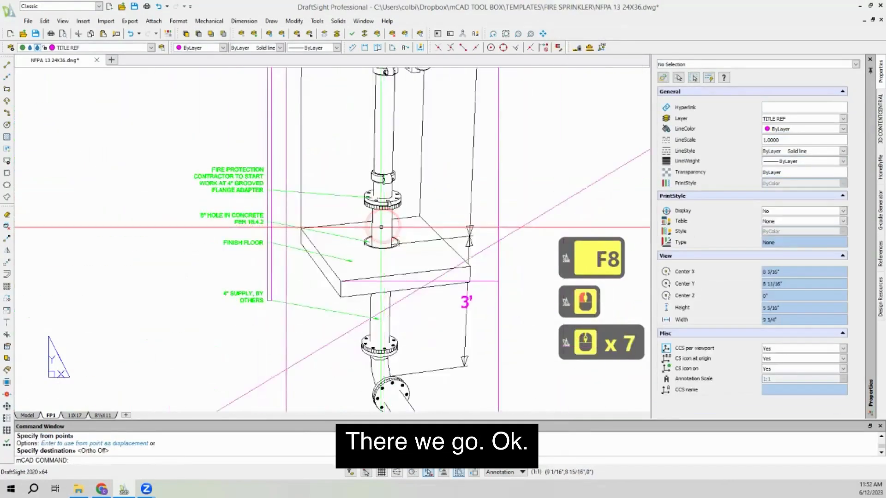
# Step: Move the loose hexagonal node 1 symbol from the spare notes above the sheet to beside the riser's flange above the floor
pyautogui.scroll(3, 267, 309)
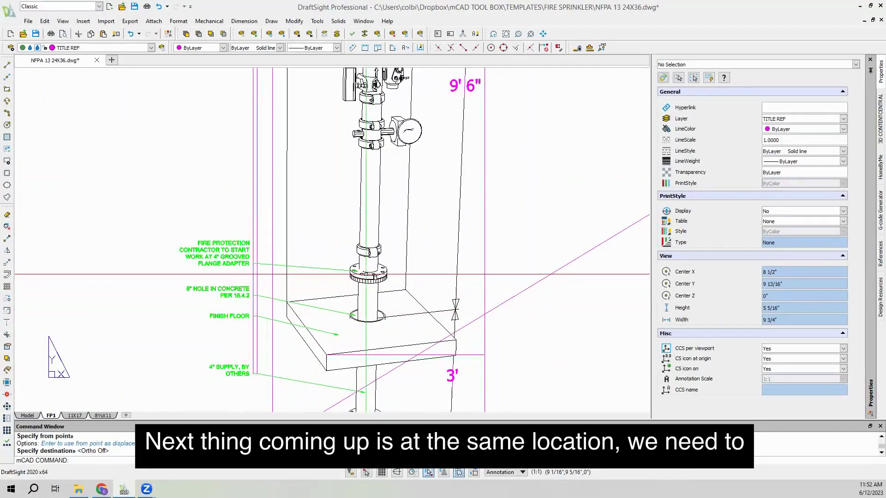
pyautogui.scroll(-2, 339, 280)
pyautogui.scroll(-7, 339, 280)
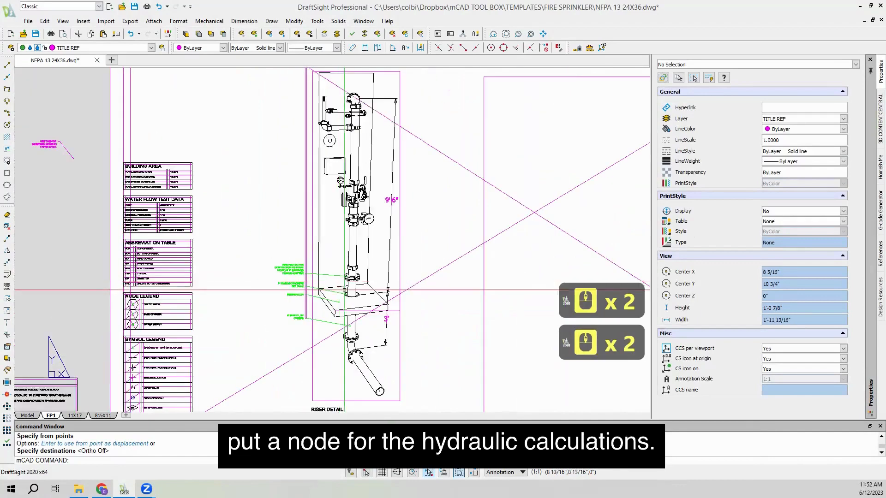
pyautogui.scroll(4, 419, 123)
pyautogui.scroll(4, 418, 123)
pyautogui.scroll(-1, 419, 124)
pyautogui.scroll(3, 420, 139)
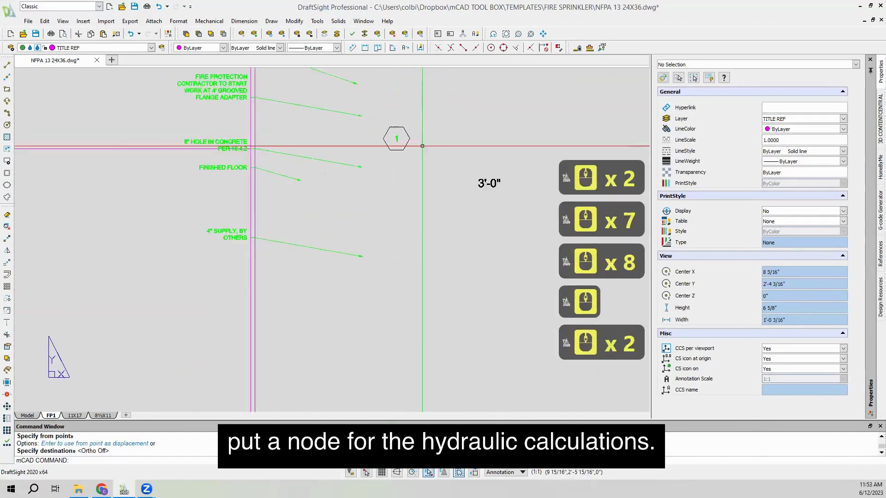
pyautogui.click(415, 121)
pyautogui.click(381, 143)
pyautogui.write('m')
pyautogui.press('space')
pyautogui.click(340, 145)
pyautogui.click(390, 141)
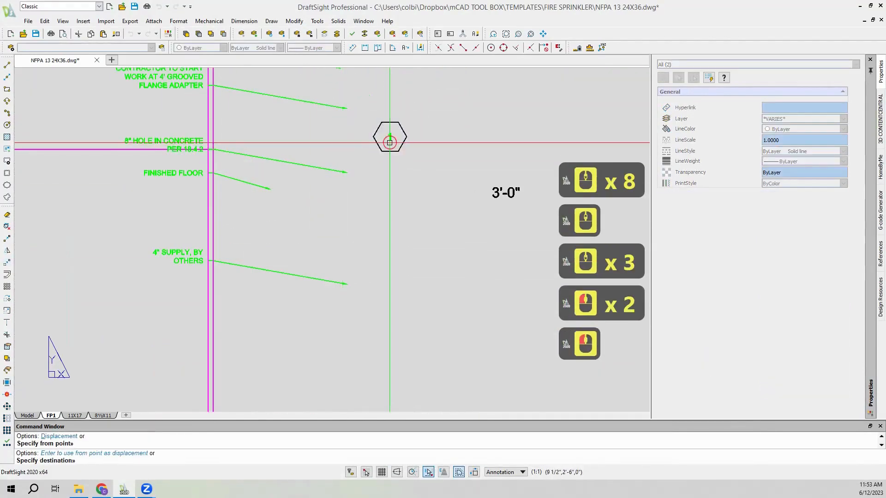
pyautogui.scroll(-16, 310, 178)
pyautogui.scroll(2, 370, 312)
pyautogui.scroll(16, 370, 312)
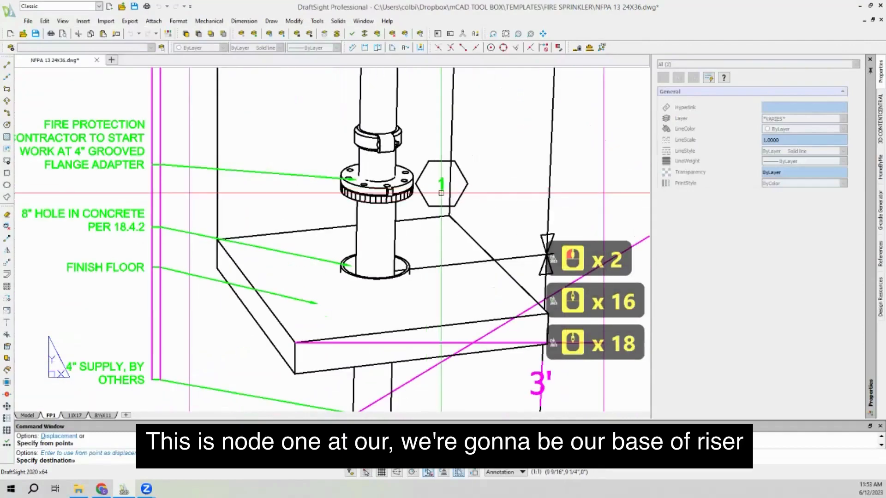
pyautogui.click(439, 194)
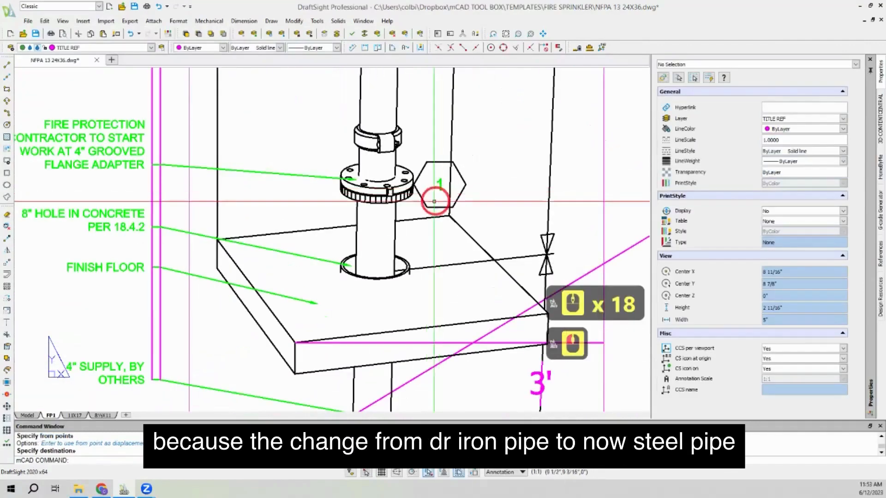
# Step: Examine the NODE LEGEND's BASE OF RISER entry for the node placed at the flange
pyautogui.scroll(-5, 369, 194)
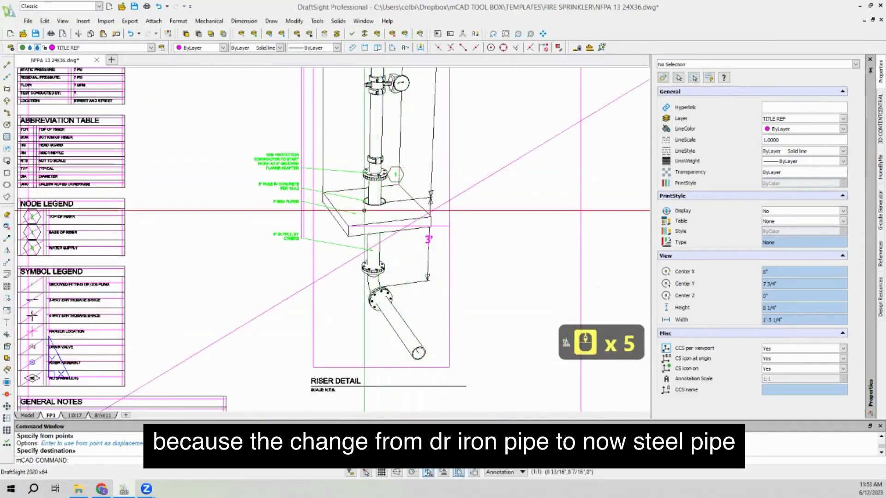
pyautogui.scroll(-4, 557, 362)
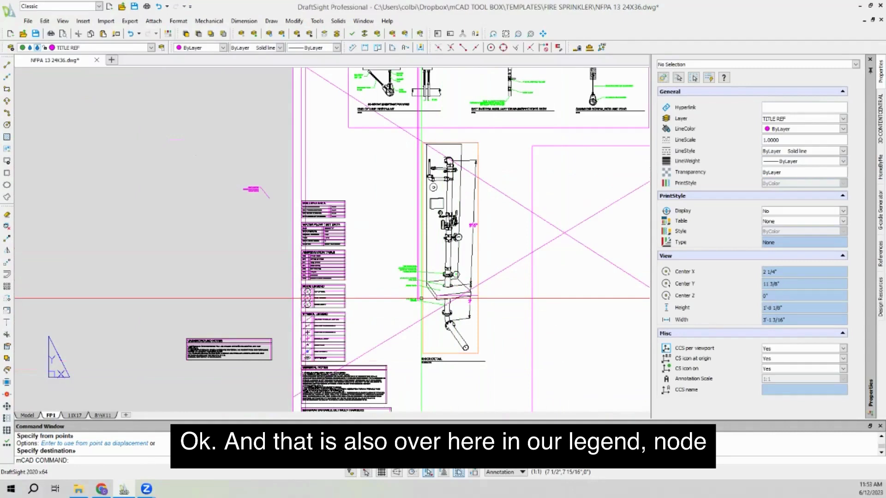
pyautogui.scroll(8, 310, 290)
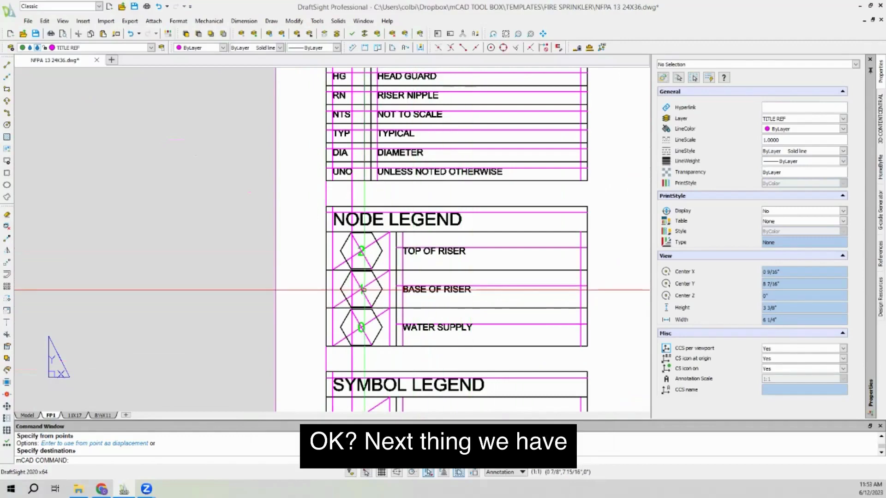
pyautogui.scroll(-9, 363, 290)
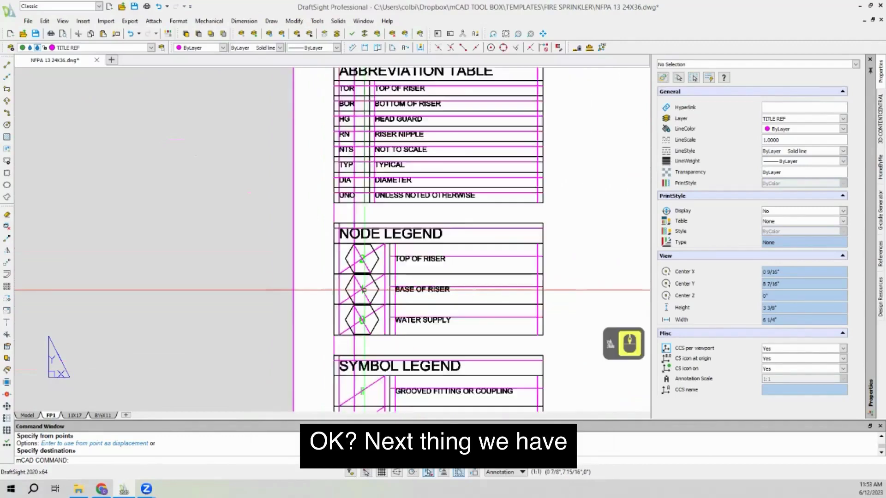
# Step: Copy the loose FLEXIBLE COUPLING note and leader above the FIRE PROTECTION CONTRACTOR note, aligned to the construction lines
pyautogui.scroll(12, 409, 318)
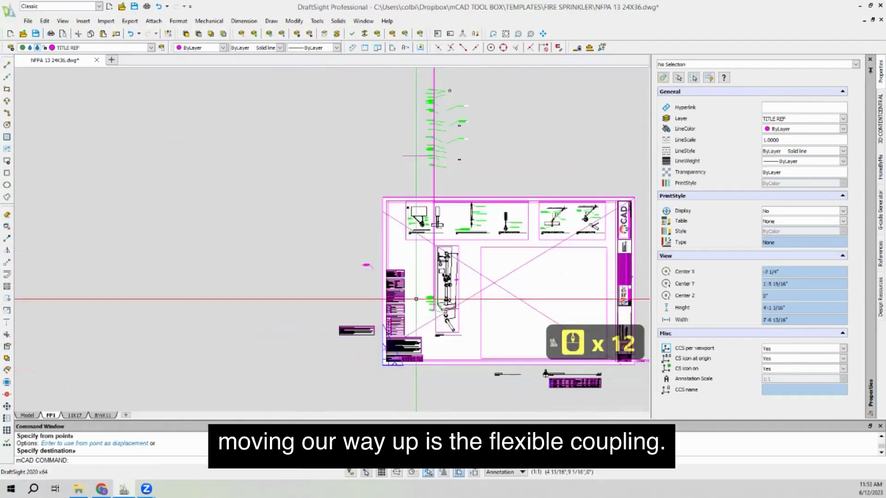
pyautogui.scroll(10, 419, 178)
pyautogui.scroll(4, 368, 138)
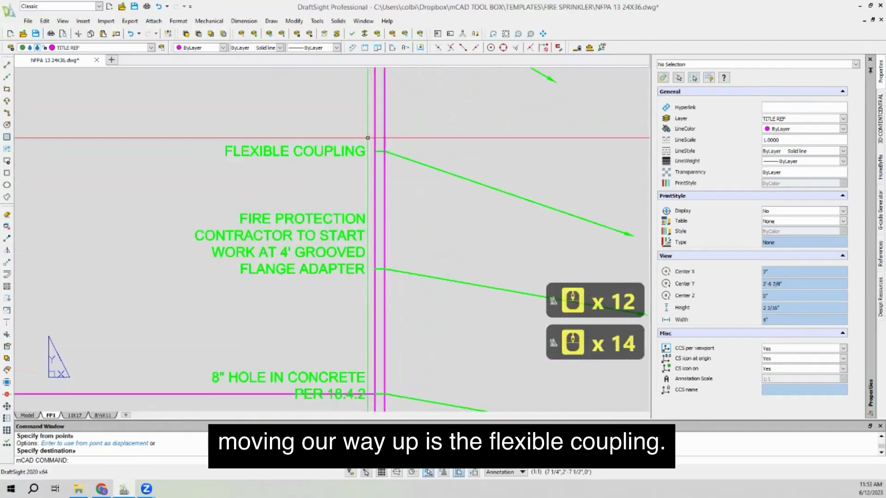
pyautogui.click(367, 139)
pyautogui.click(314, 166)
pyautogui.click(401, 183)
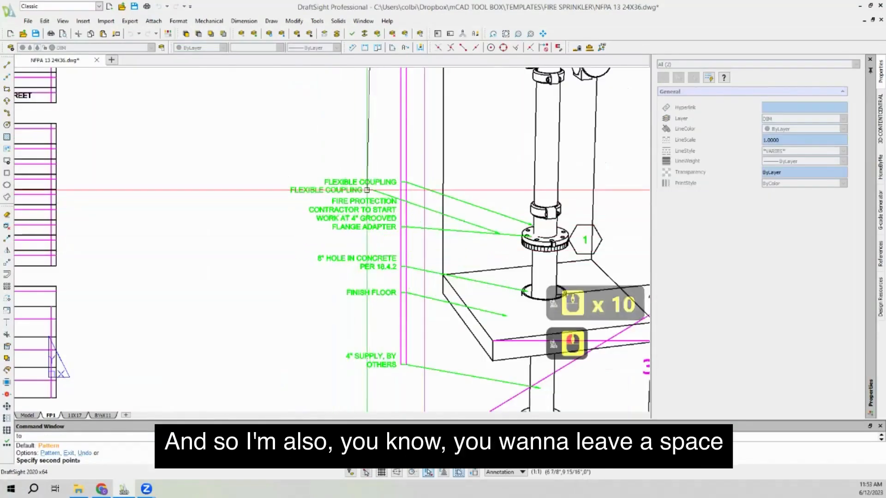
pyautogui.scroll(3, 341, 194)
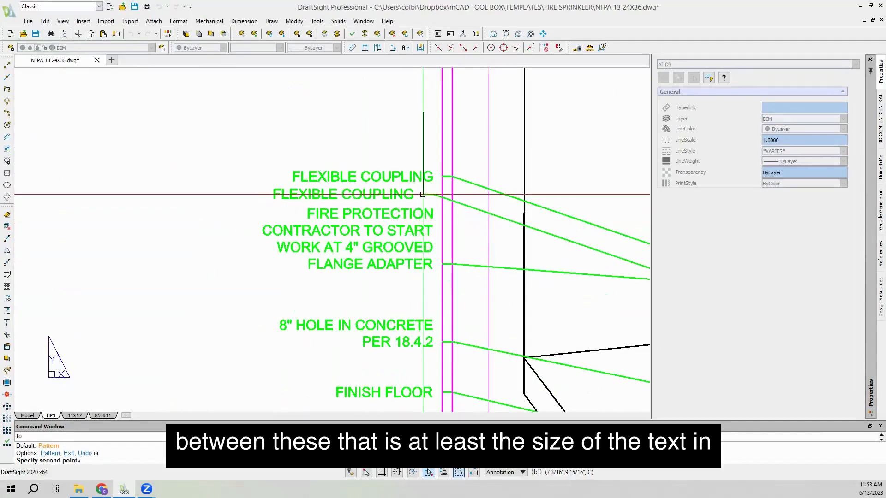
pyautogui.scroll(-6, 327, 194)
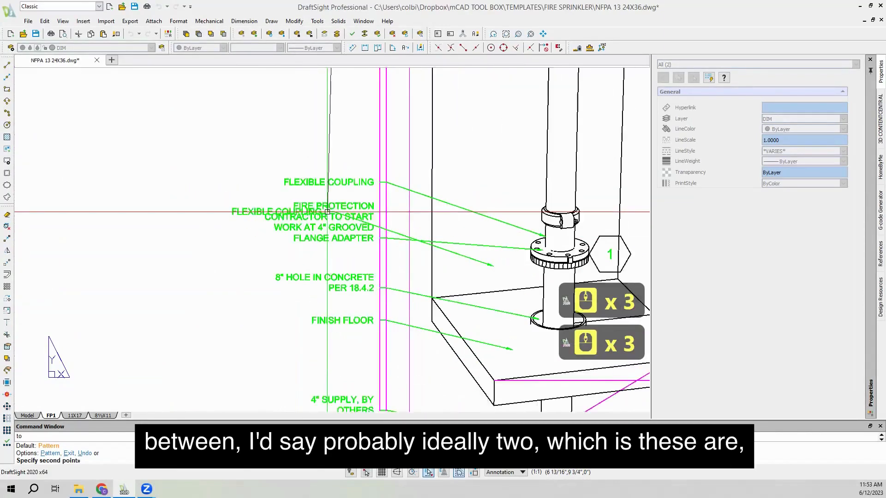
pyautogui.scroll(3, 327, 212)
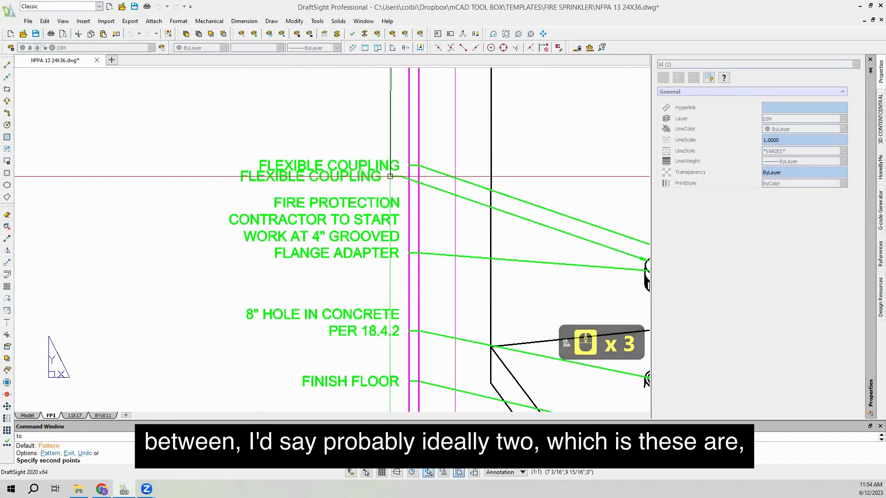
pyautogui.scroll(-4, 286, 187)
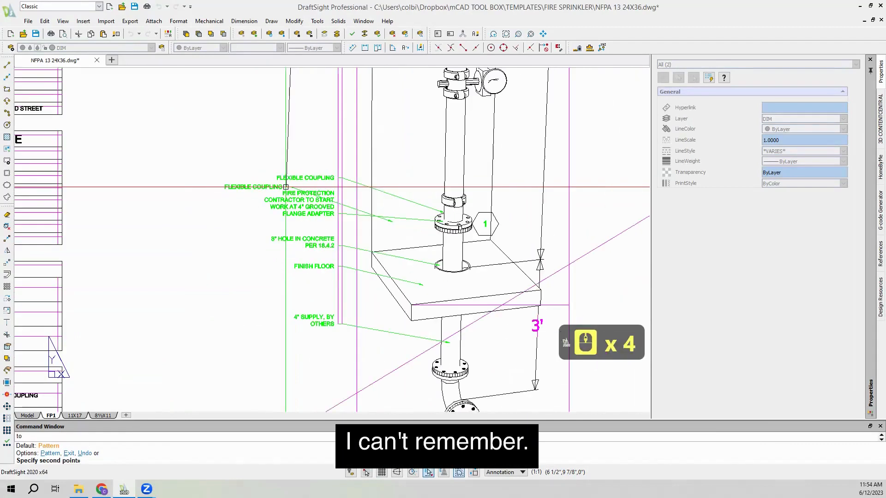
pyautogui.scroll(-3, 285, 221)
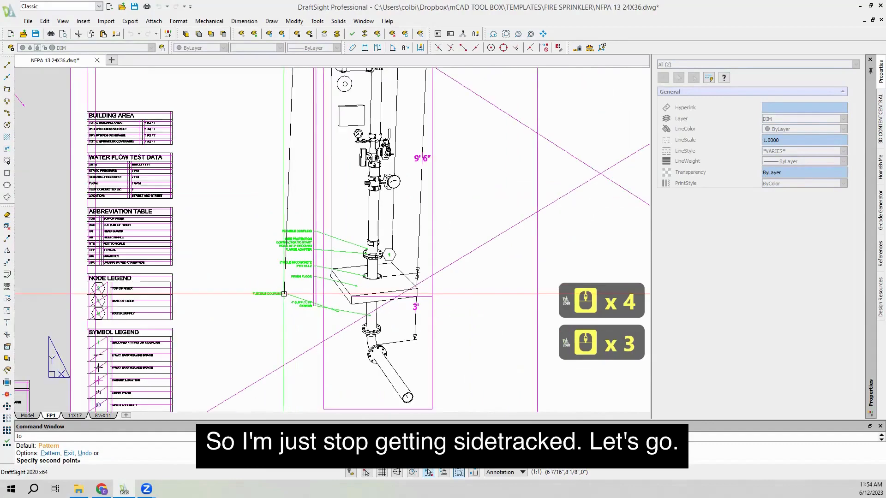
pyautogui.press('Escape')
pyautogui.scroll(-5, 277, 320)
pyautogui.scroll(9, 284, 215)
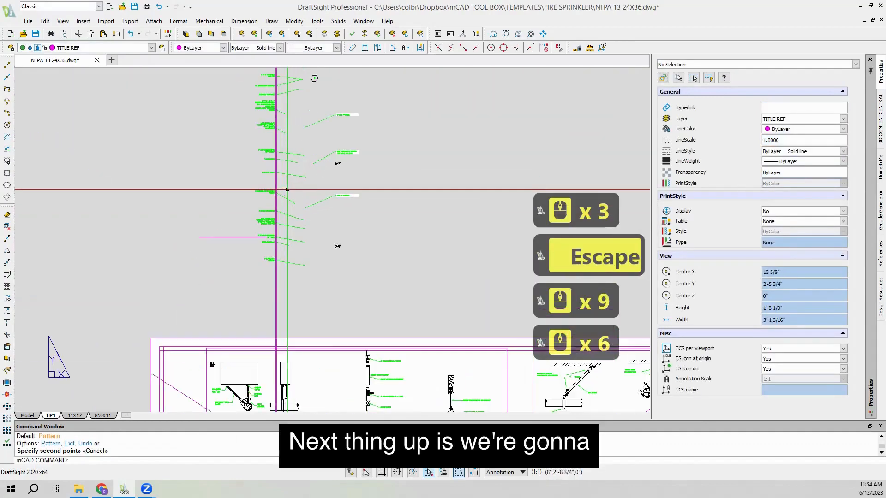
pyautogui.scroll(6, 287, 189)
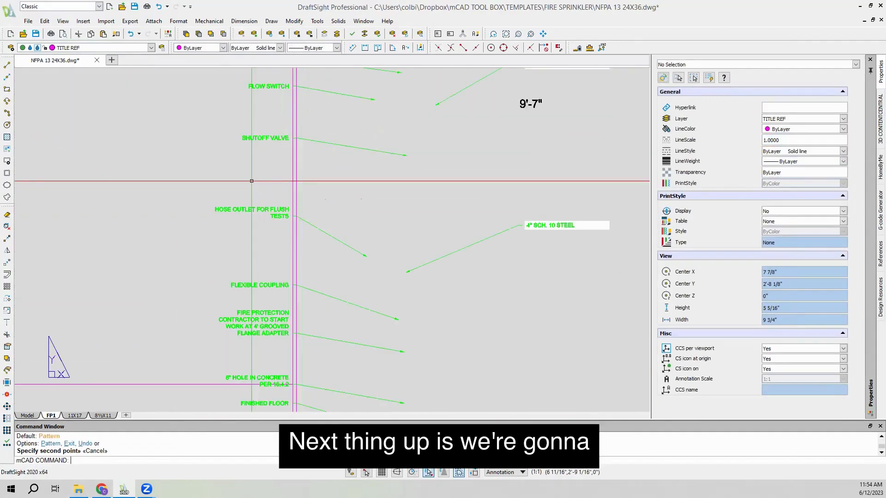
pyautogui.scroll(1, 287, 177)
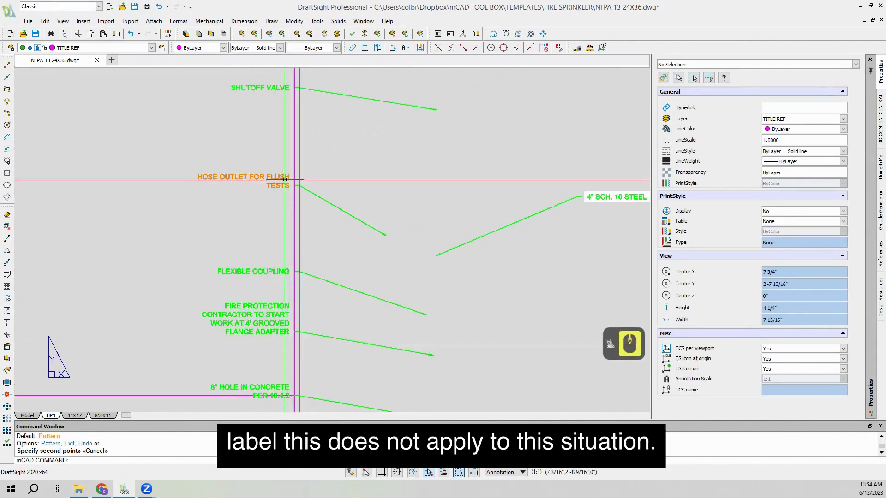
pyautogui.click(287, 174)
pyautogui.click(249, 194)
pyautogui.click(369, 190)
pyautogui.click(330, 233)
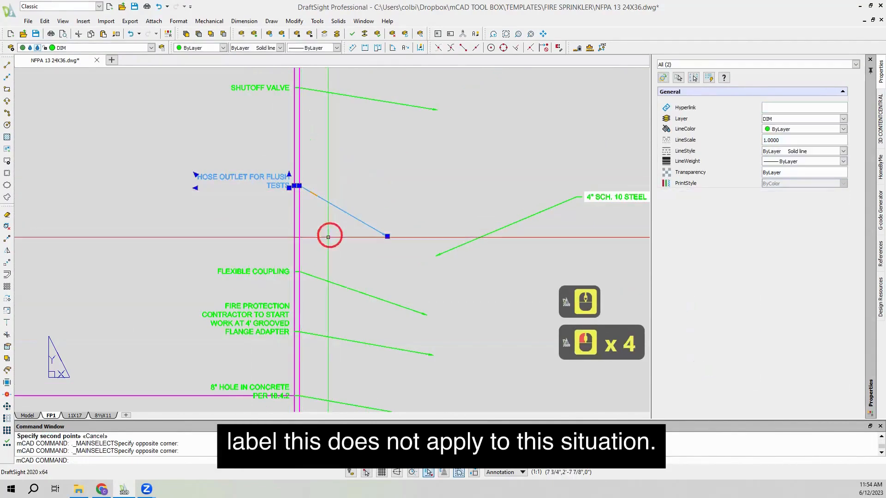
pyautogui.click(6, 265)
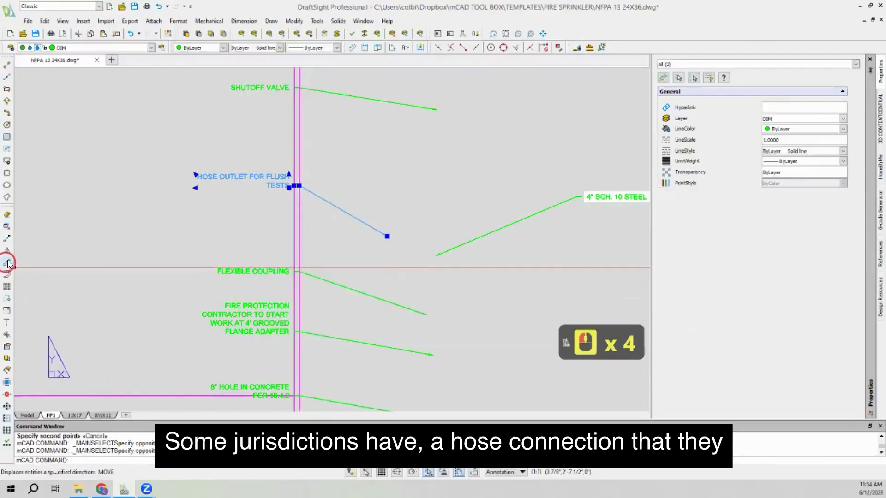
pyautogui.click(532, 51)
pyautogui.press('Escape')
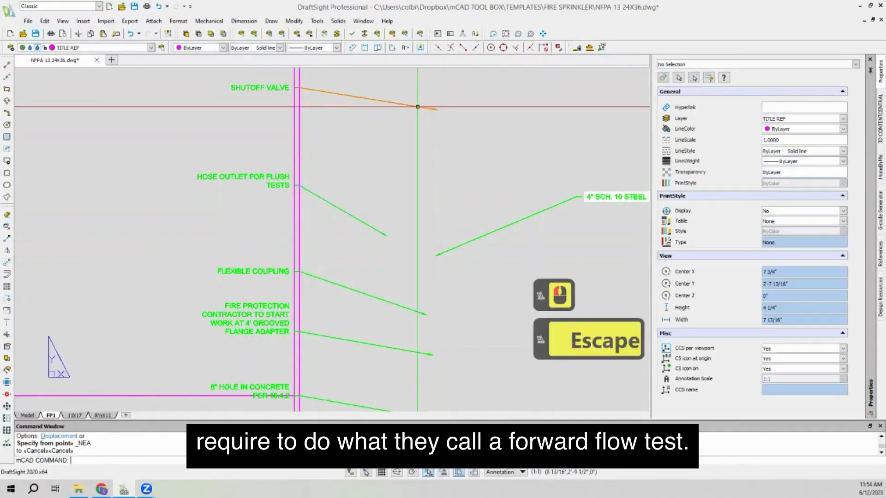
# Step: Copy the loose HOSE OUTLET FOR FLUSH TESTS note and leader above the FLEXIBLE COUPLING note, aligned to the construction line
pyautogui.scroll(-2, 236, 143)
pyautogui.click(172, 174)
pyautogui.click(173, 174)
pyautogui.scroll(-10, 227, 165)
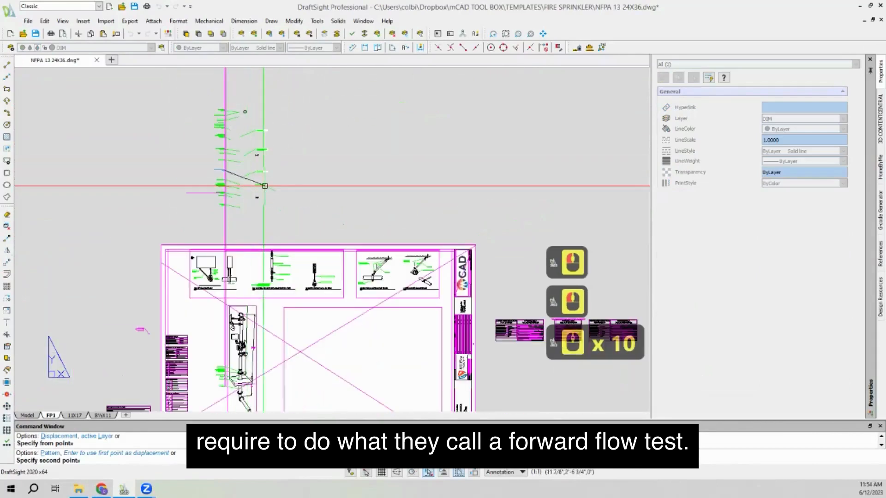
pyautogui.scroll(8, 214, 359)
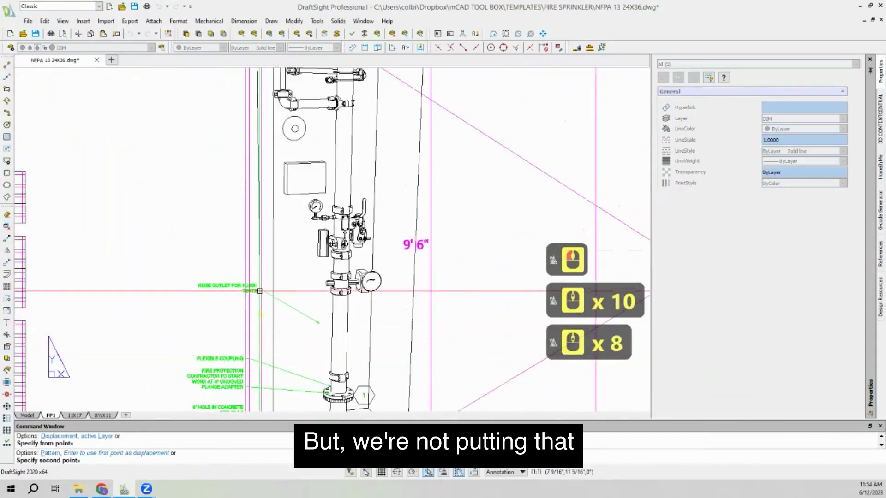
pyautogui.scroll(-1, 249, 307)
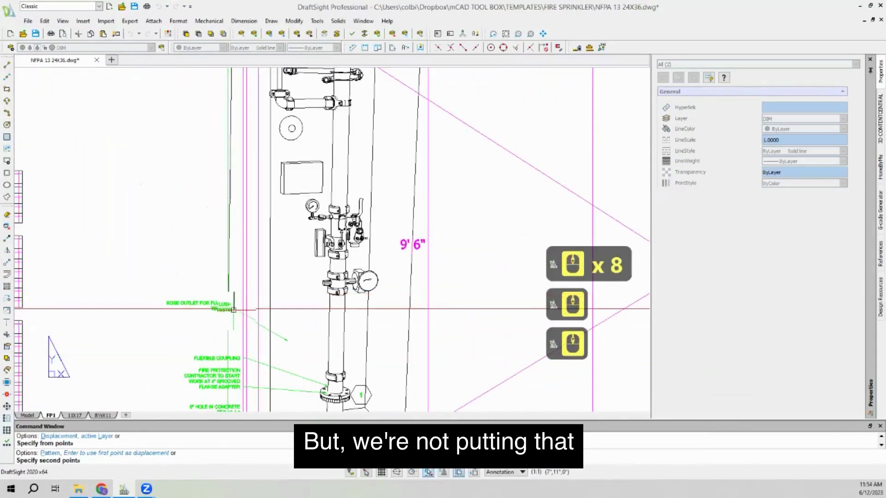
pyautogui.scroll(3, 240, 259)
pyautogui.click(528, 49)
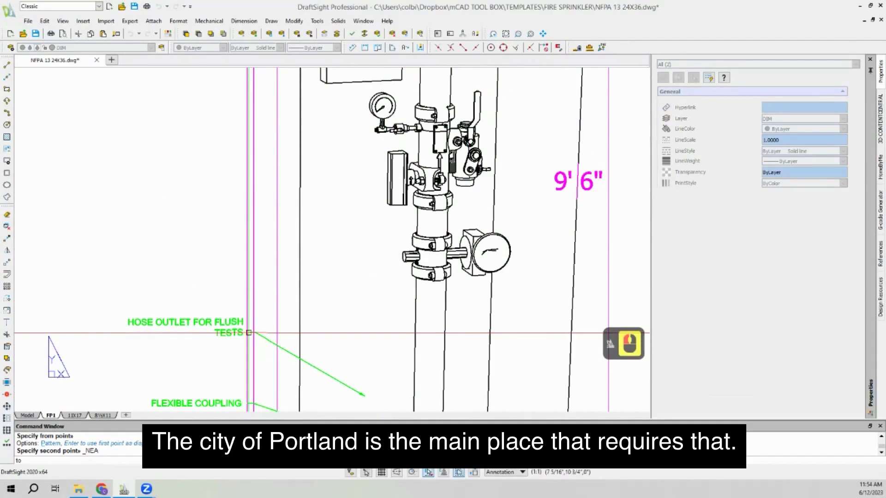
pyautogui.scroll(-3, 249, 333)
pyautogui.scroll(3, 247, 355)
pyautogui.click(255, 272)
pyautogui.press('Escape')
# Step: Stretch the copied HOSE OUTLET FOR FLUSH TESTS leader so its arrow points onto the vertical riser pipe above the flexible coupling
pyautogui.moveTo(352, 326); pyautogui.dragTo(330, 311)
pyautogui.click(371, 336)
pyautogui.click(372, 336)
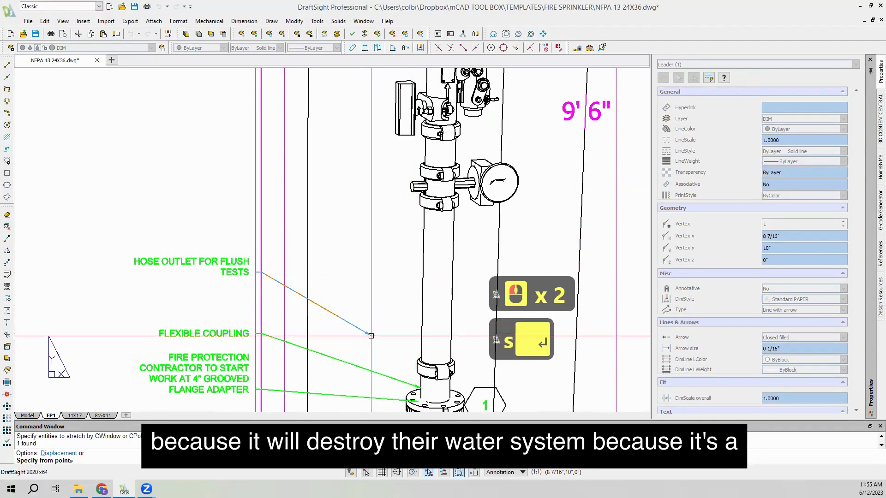
pyautogui.click(370, 336)
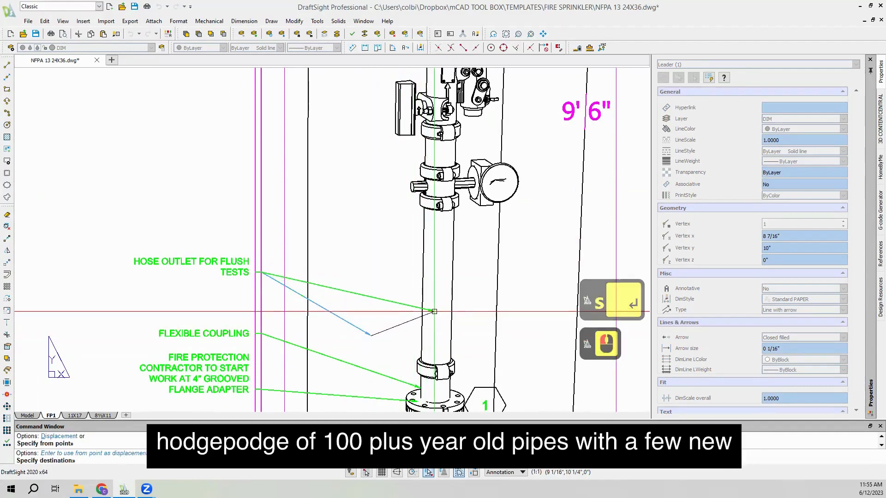
pyautogui.click(439, 314)
# Step: Replace the copied HOSE OUTLET FOR FLUSH TESTS note's text with 4" SCH. 10 STEEL and save the drawing
pyautogui.scroll(-3, 353, 286)
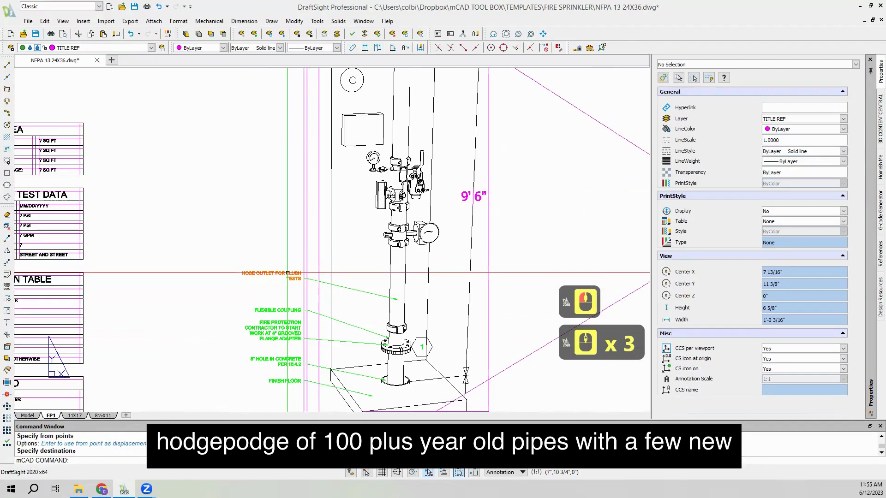
pyautogui.scroll(1, 267, 277)
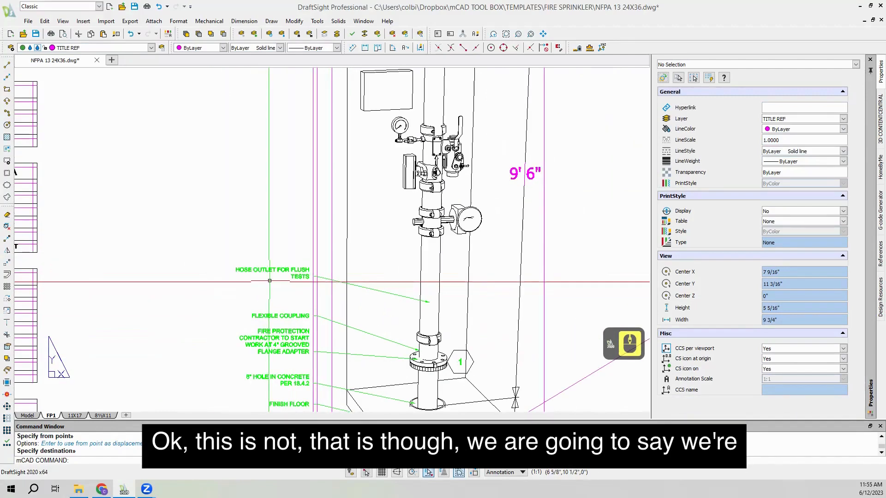
pyautogui.doubleClick(282, 270)
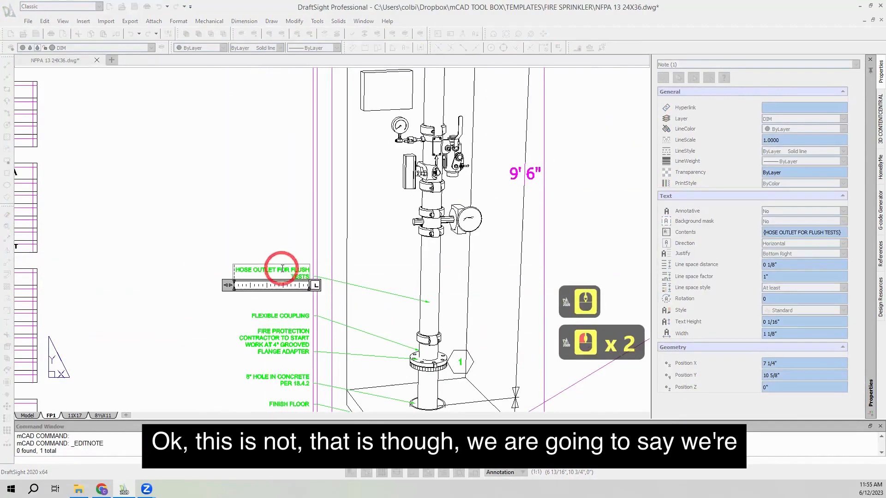
pyautogui.hotkey('ctrl', 'a')
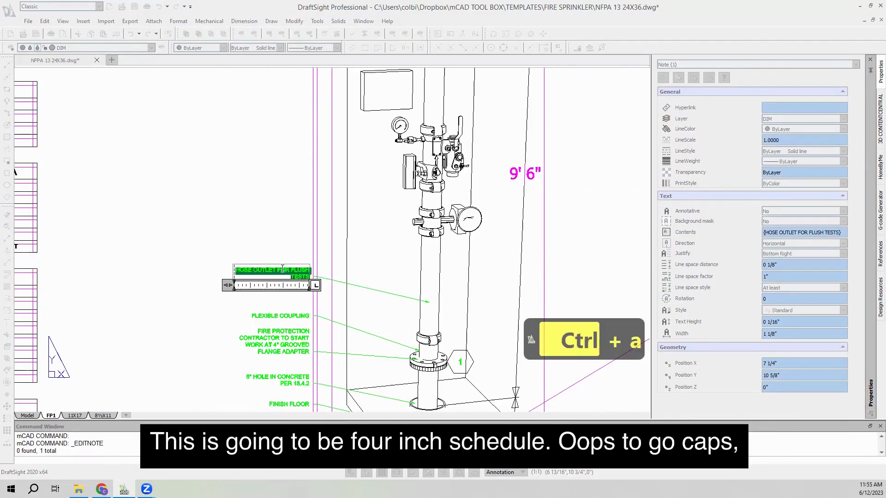
pyautogui.write('4"')
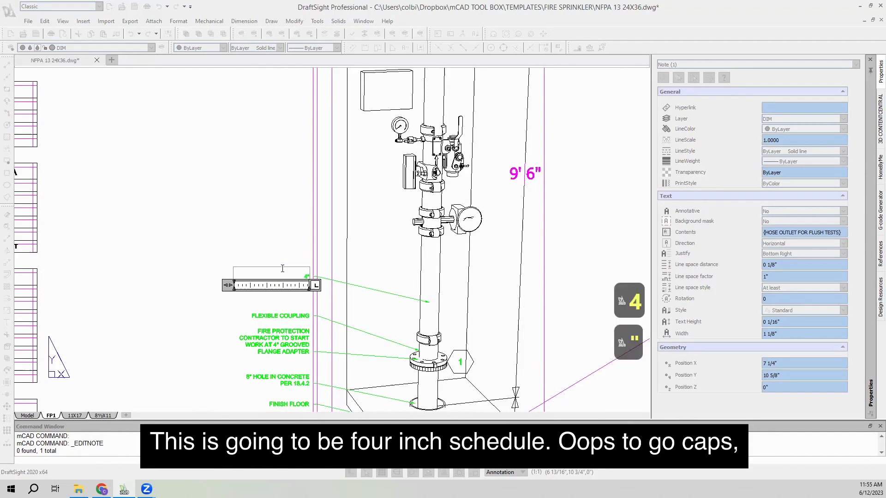
pyautogui.press('BackSpace')
pyautogui.press('BackSpace')
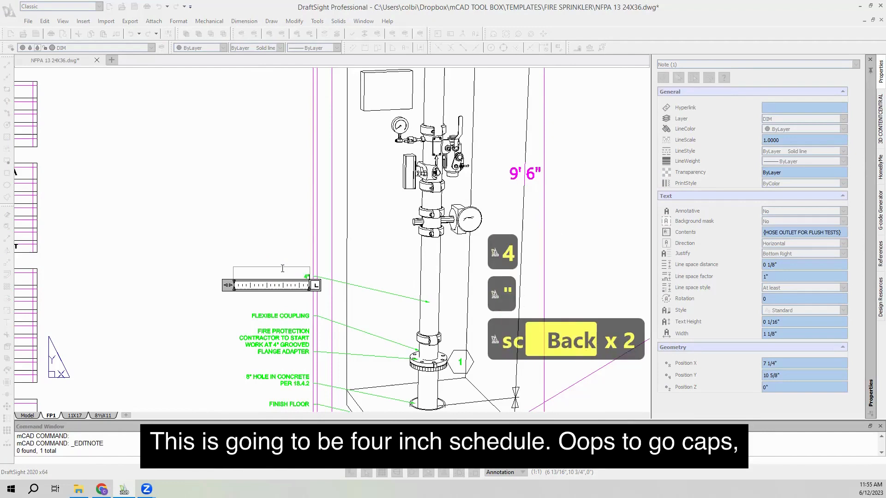
pyautogui.press('capslock')
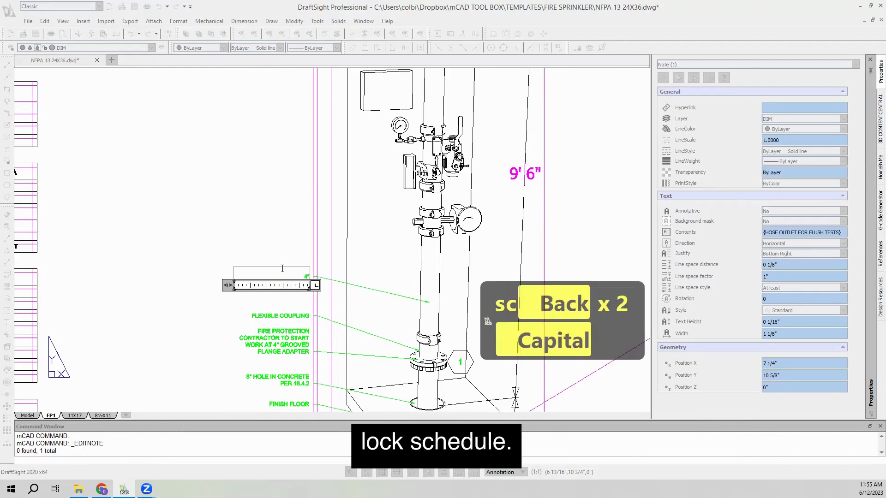
pyautogui.write('SC.')
pyautogui.press('BackSpace')
pyautogui.press('BackSpace')
pyautogui.press('BackSpace')
pyautogui.write('SH')
pyautogui.press('BackSpace')
pyautogui.press('BackSpace')
pyautogui.write('CH. 10 STEEL')
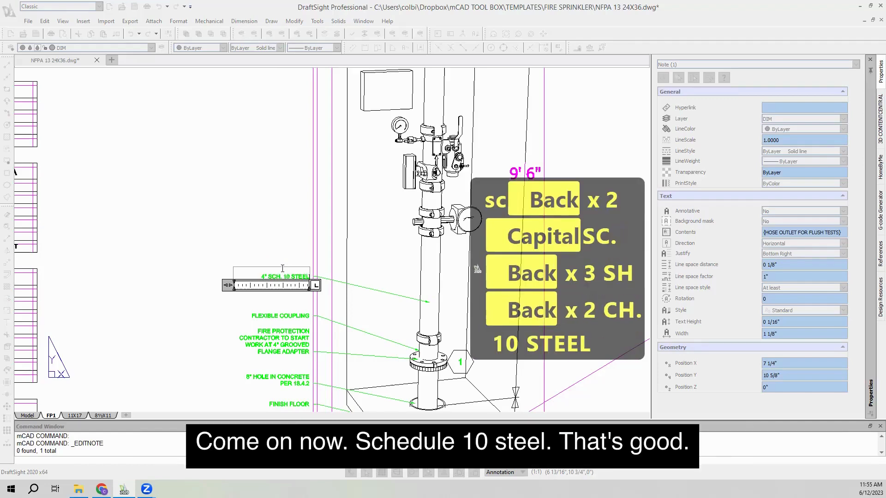
pyautogui.click(282, 256)
pyautogui.hotkey('ctrl', 's')
# Step: Copy the loose SHUTOFF VALVE note and leader above the 4" SCH. 10 STEEL note, aligned to the construction line
pyautogui.scroll(-8, 258, 319)
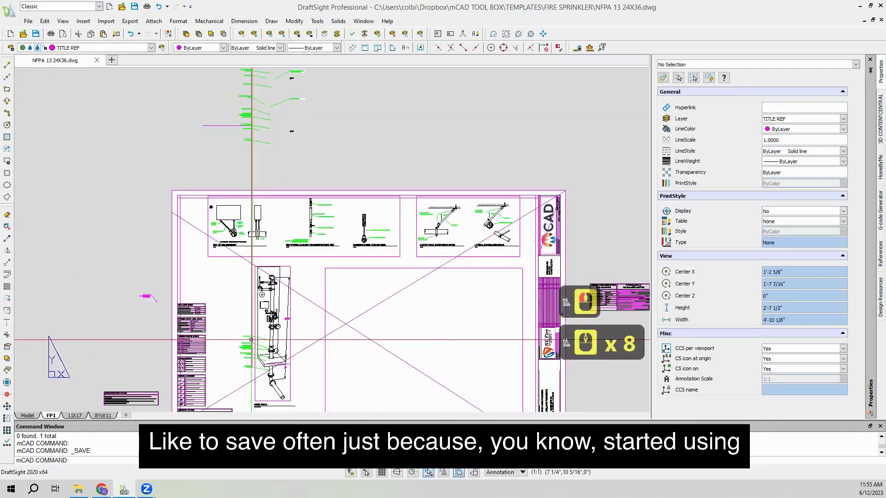
pyautogui.scroll(6, 258, 319)
pyautogui.scroll(2, 259, 217)
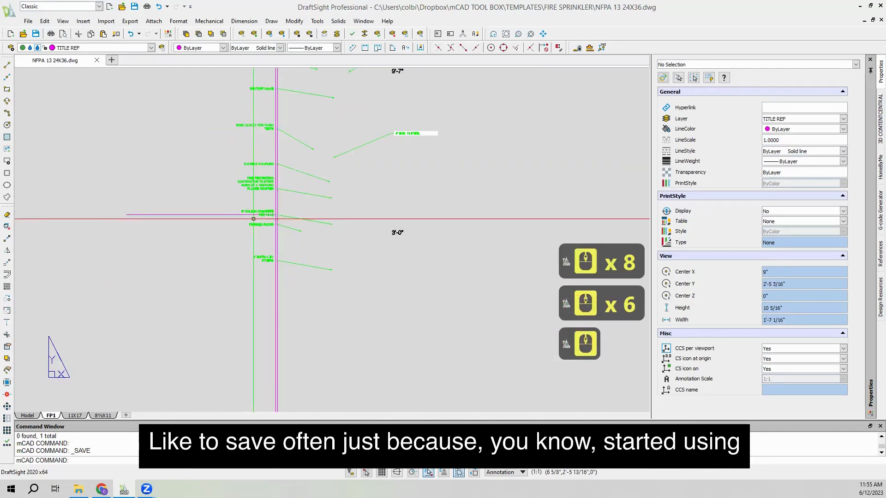
pyautogui.scroll(3, 258, 140)
pyautogui.scroll(-3, 237, 396)
pyautogui.scroll(2, 243, 295)
pyautogui.scroll(1, 244, 294)
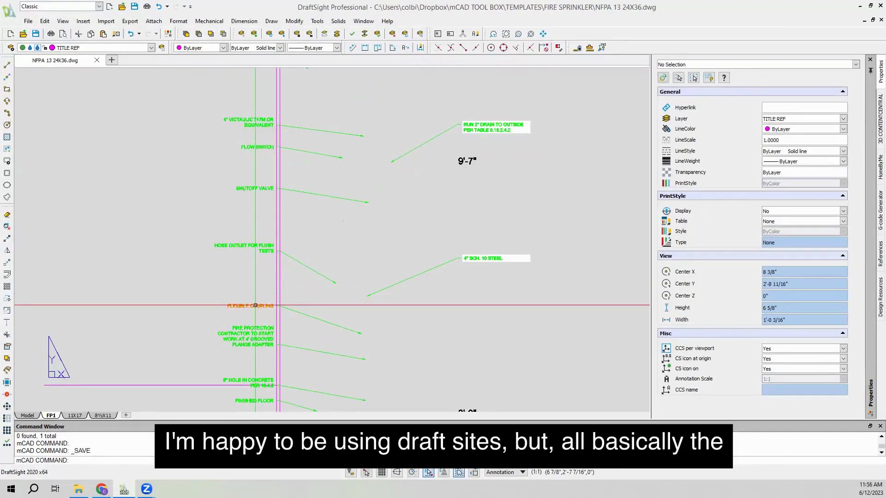
pyautogui.scroll(2, 237, 290)
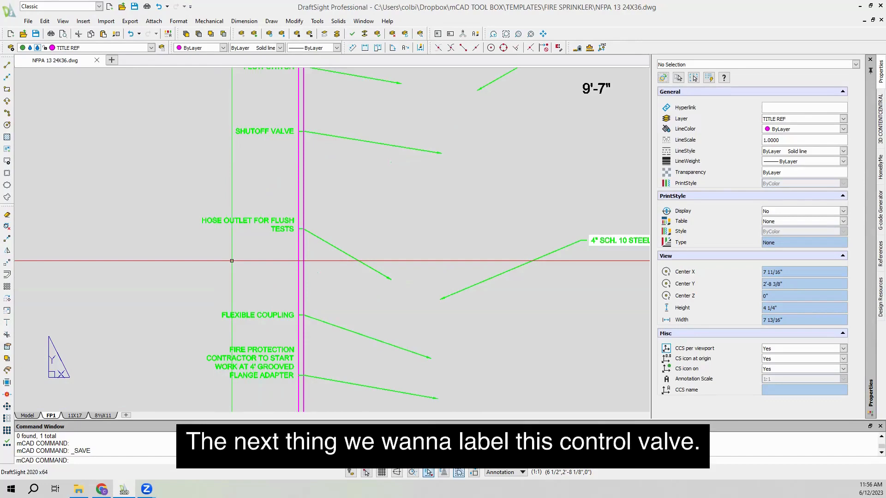
pyautogui.click(226, 113)
pyautogui.click(476, 192)
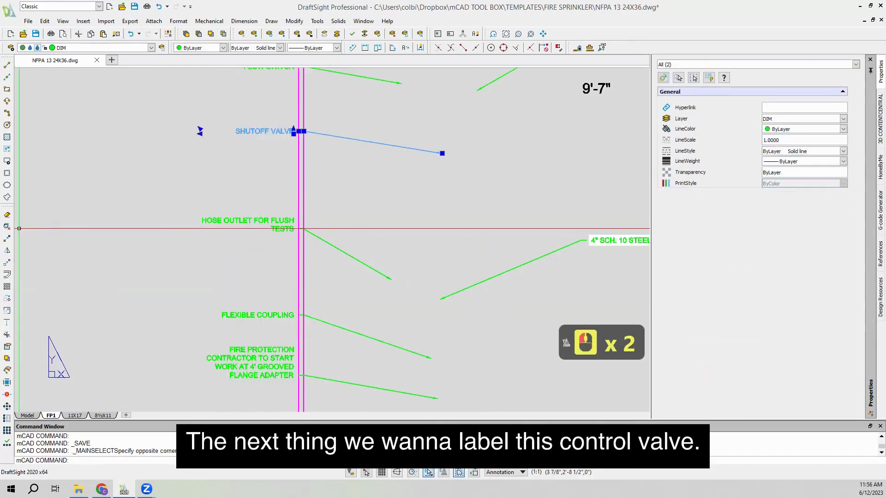
pyautogui.click(8, 240)
pyautogui.click(303, 131)
pyautogui.scroll(-4, 231, 157)
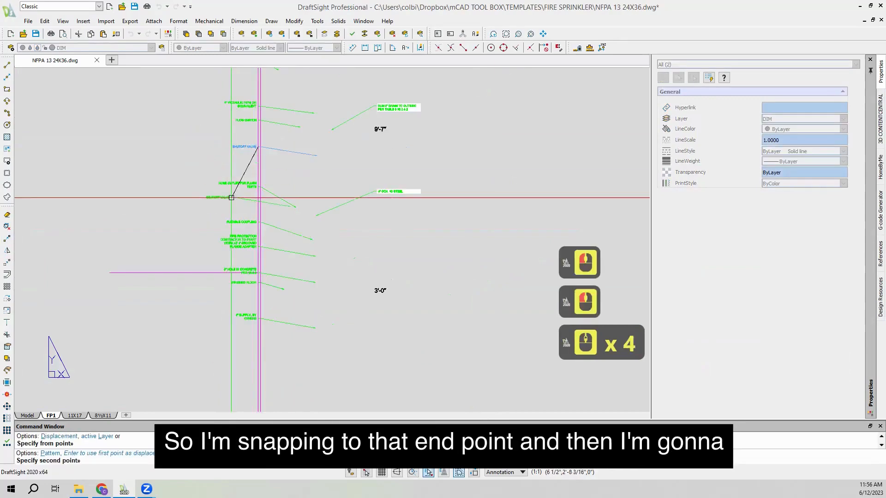
pyautogui.scroll(-4, 231, 197)
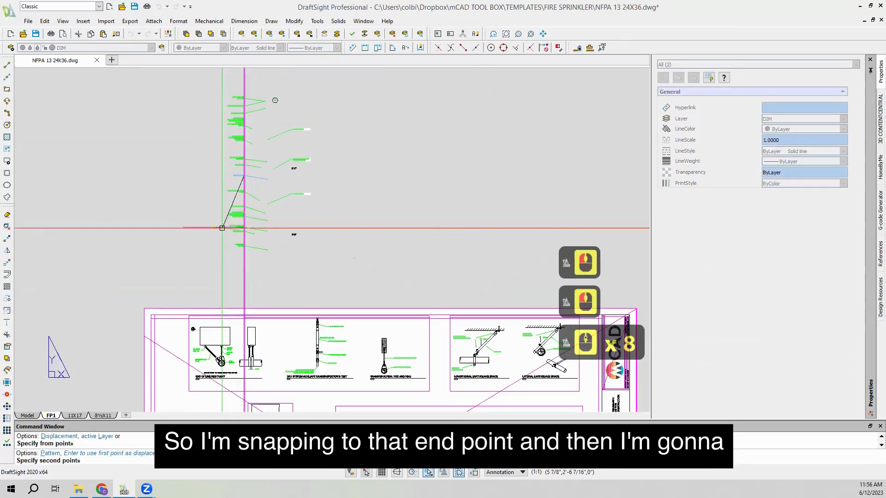
pyautogui.scroll(3, 229, 337)
pyautogui.scroll(-6, 262, 148)
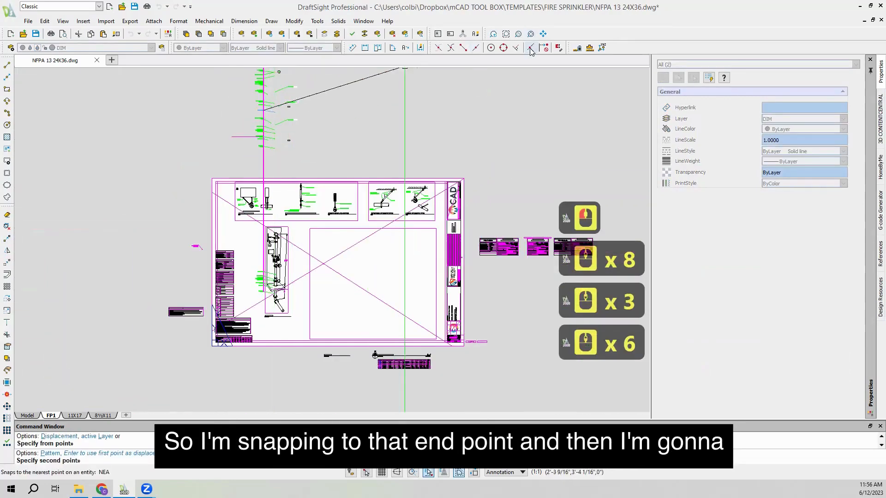
pyautogui.click(530, 48)
pyautogui.scroll(11, 277, 226)
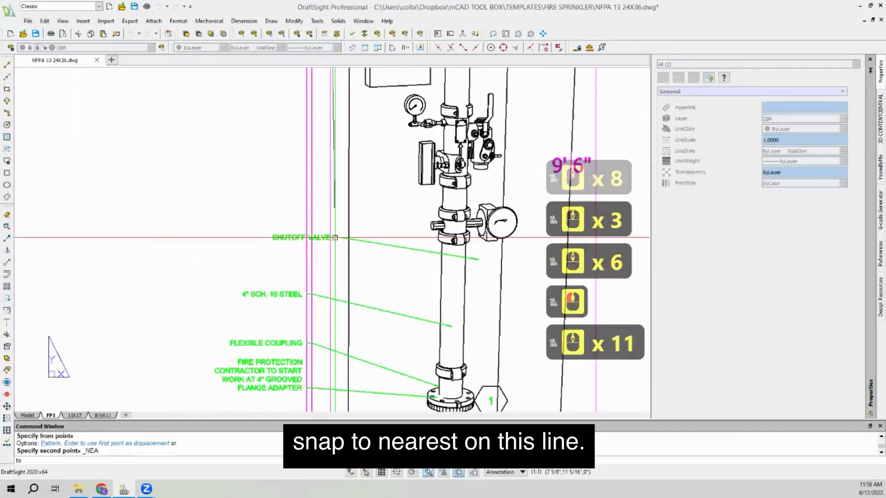
pyautogui.click(308, 258)
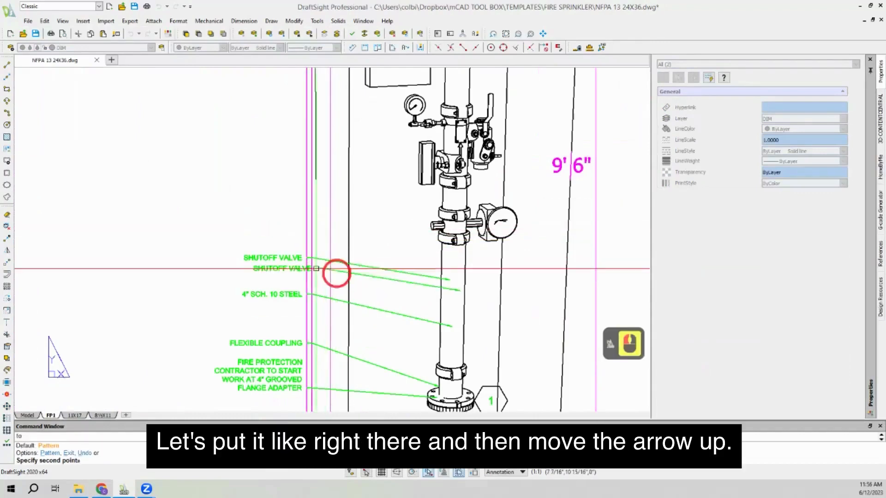
pyautogui.press('Escape')
pyautogui.click(450, 280)
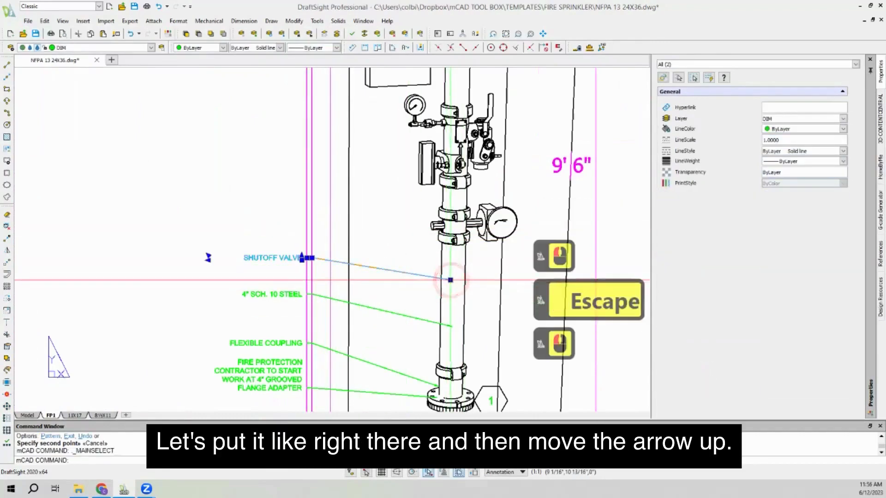
pyautogui.click(450, 279)
pyautogui.click(452, 230)
# Step: Stretch the SHUTOFF VALVE note's leader so its arrow points onto the control valve body between its two couplings
pyautogui.click(458, 275)
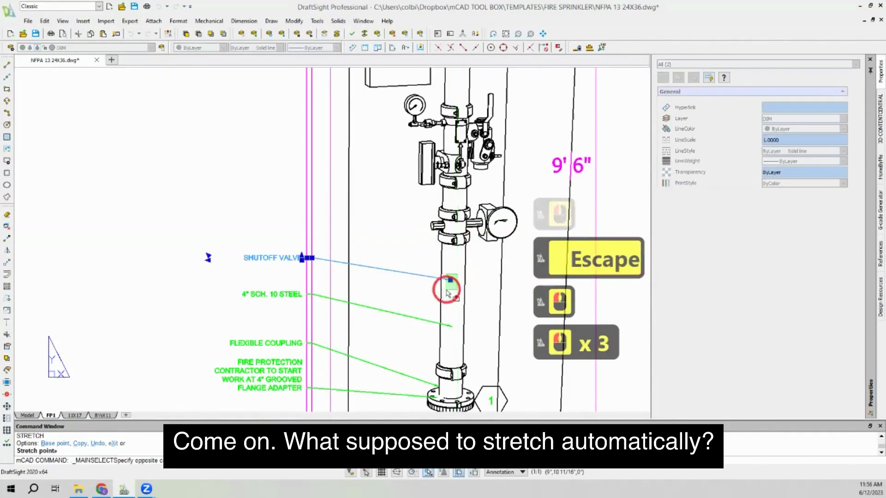
pyautogui.click(448, 293)
pyautogui.write('s')
pyautogui.press('Return')
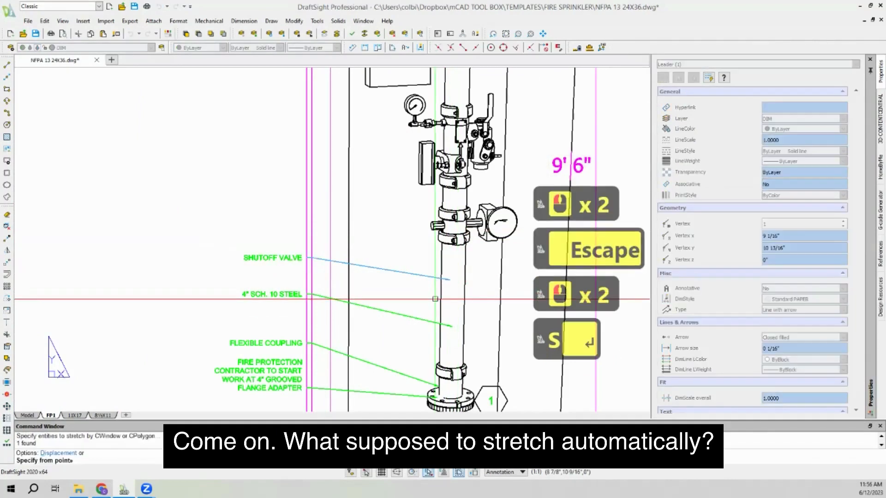
pyautogui.click(452, 279)
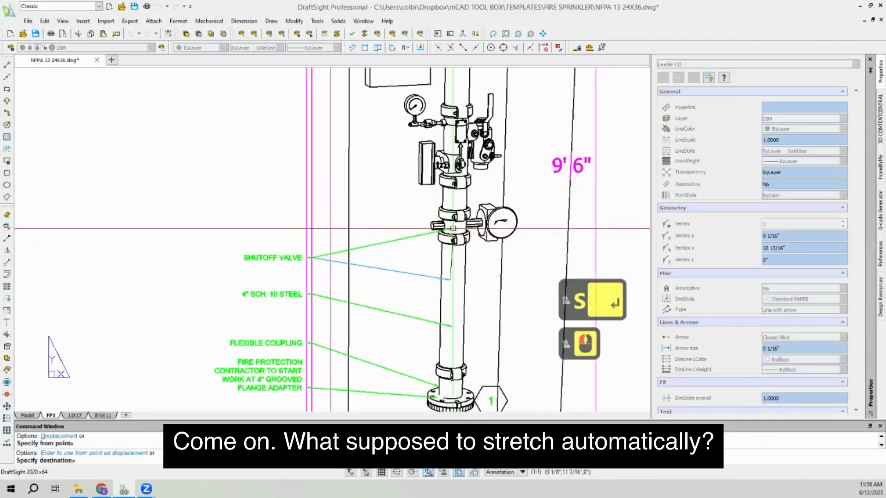
pyautogui.click(452, 227)
pyautogui.press('Escape')
pyautogui.click(357, 255)
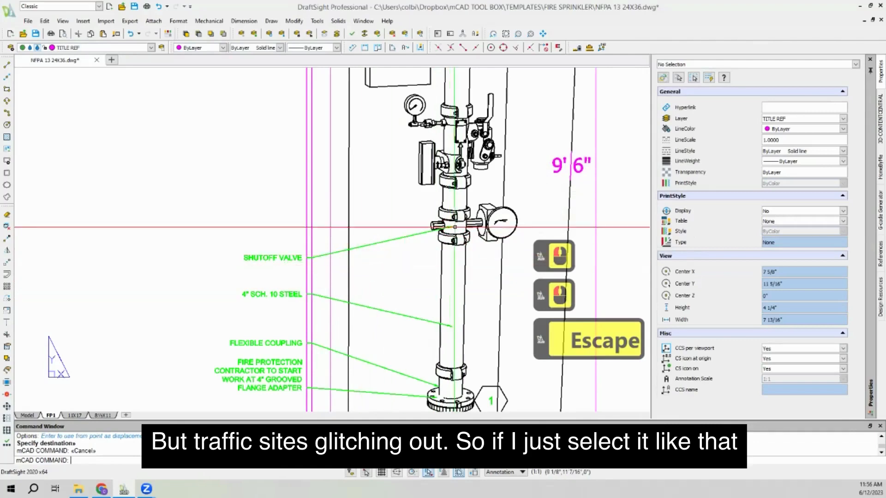
pyautogui.scroll(6, 457, 224)
pyautogui.moveTo(453, 225); pyautogui.dragTo(393, 256)
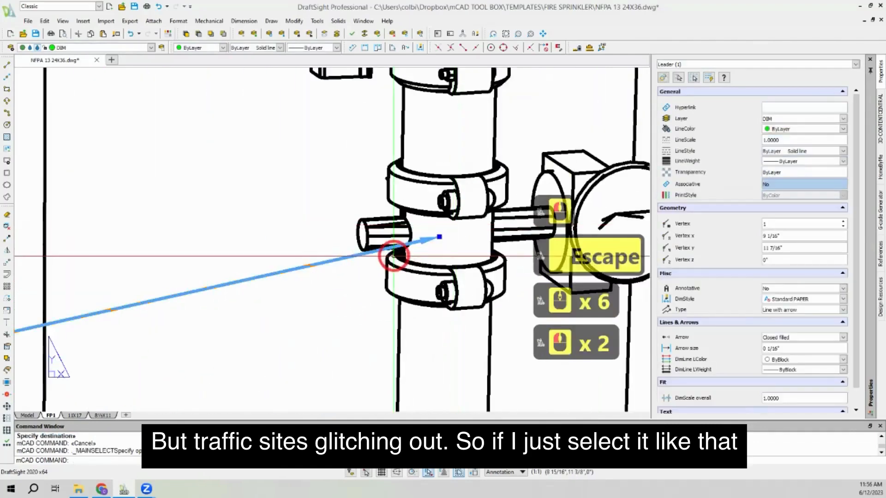
pyautogui.write('s')
pyautogui.press('Return')
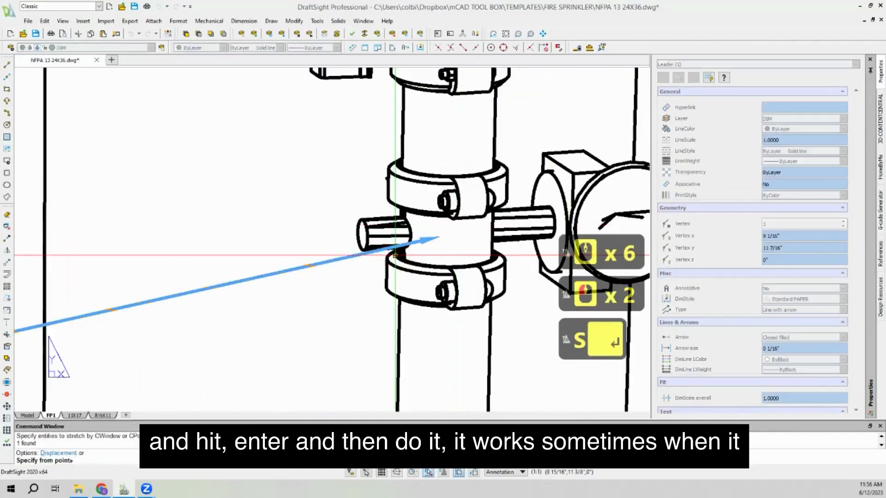
pyautogui.click(439, 238)
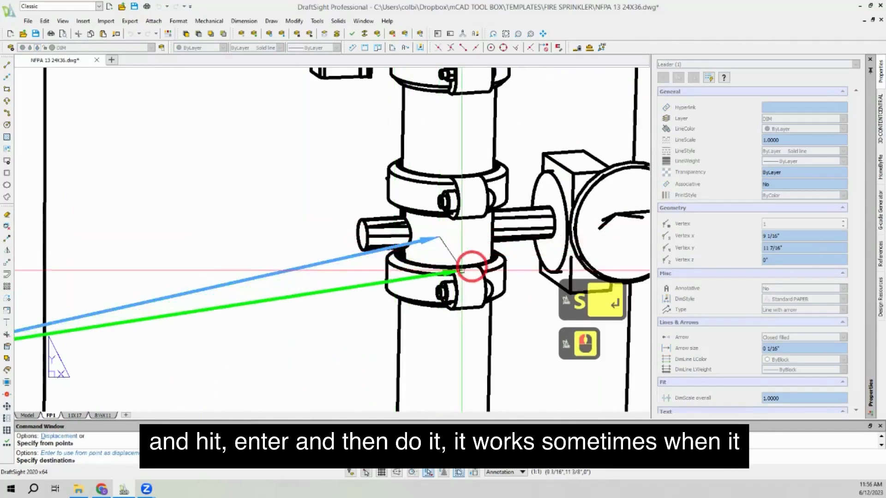
pyautogui.press('Escape')
pyautogui.press('Escape')
pyautogui.scroll(-5, 442, 276)
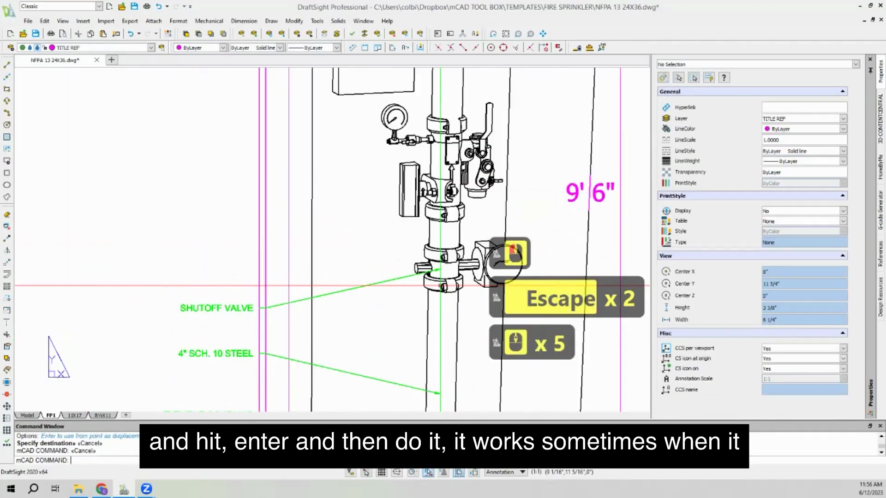
pyautogui.scroll(-4, 375, 306)
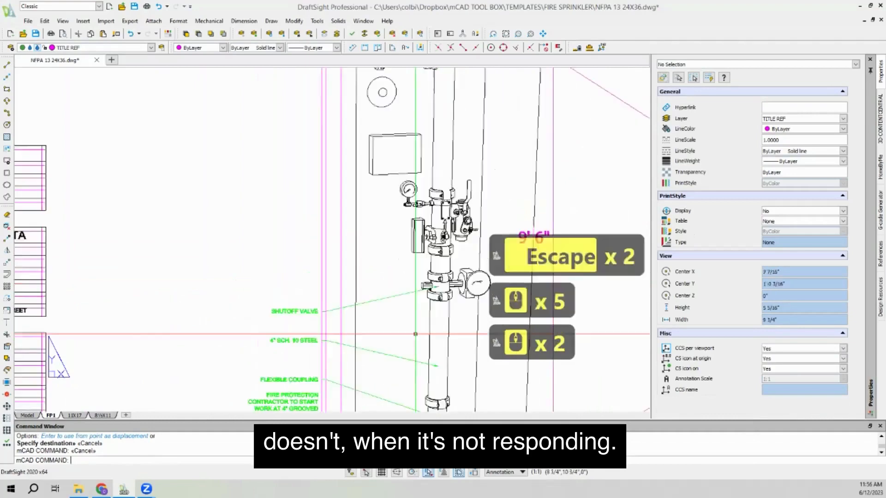
pyautogui.scroll(-10, 375, 306)
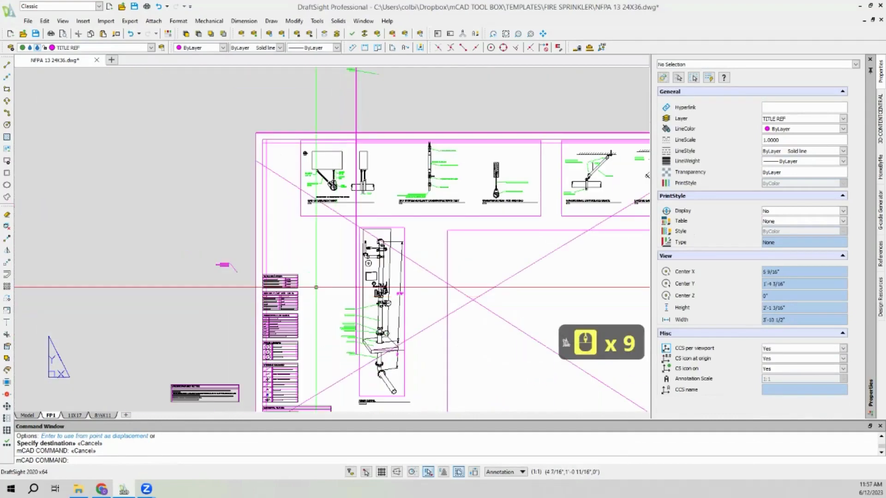
pyautogui.scroll(2, 347, 302)
pyautogui.scroll(2, 279, 268)
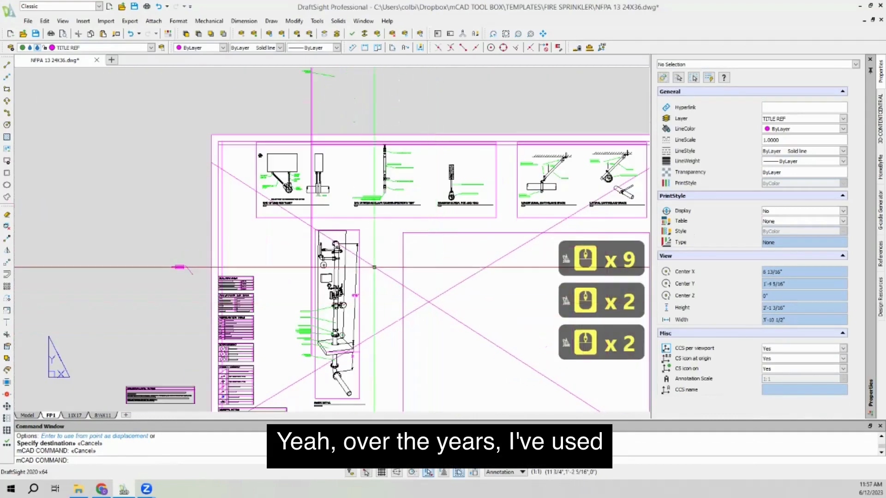
pyautogui.scroll(-3, 280, 269)
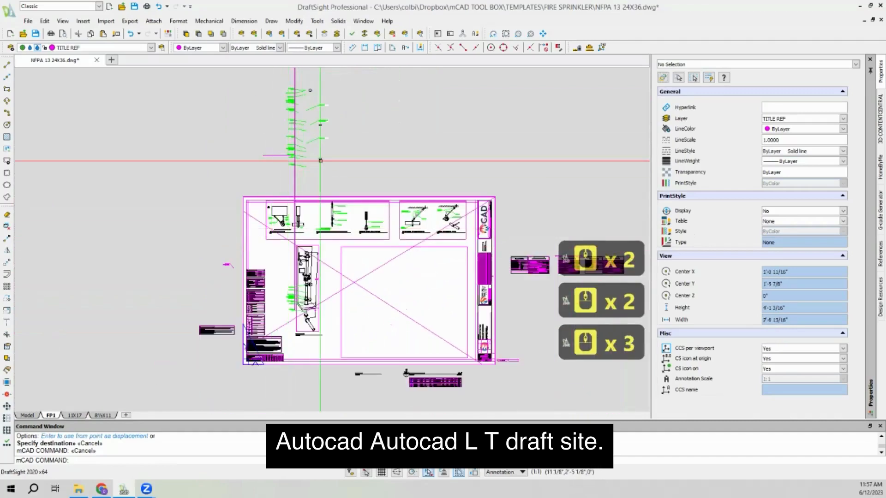
pyautogui.scroll(1, 318, 160)
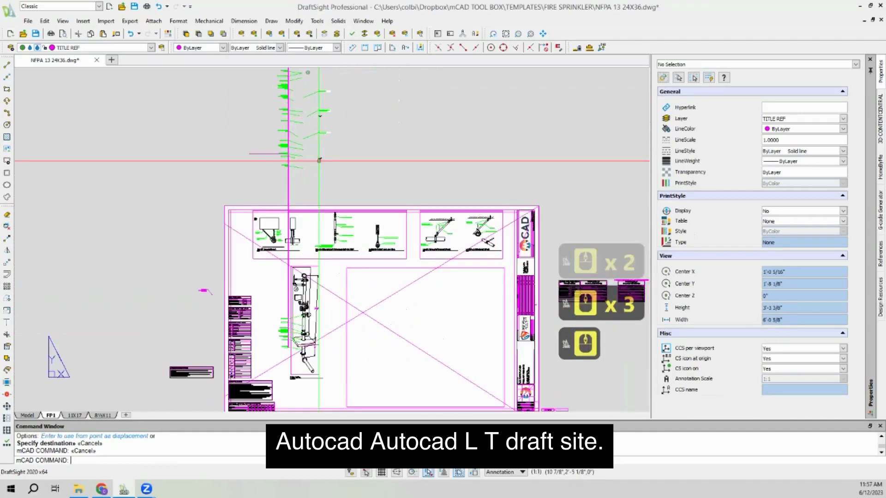
pyautogui.scroll(5, 319, 160)
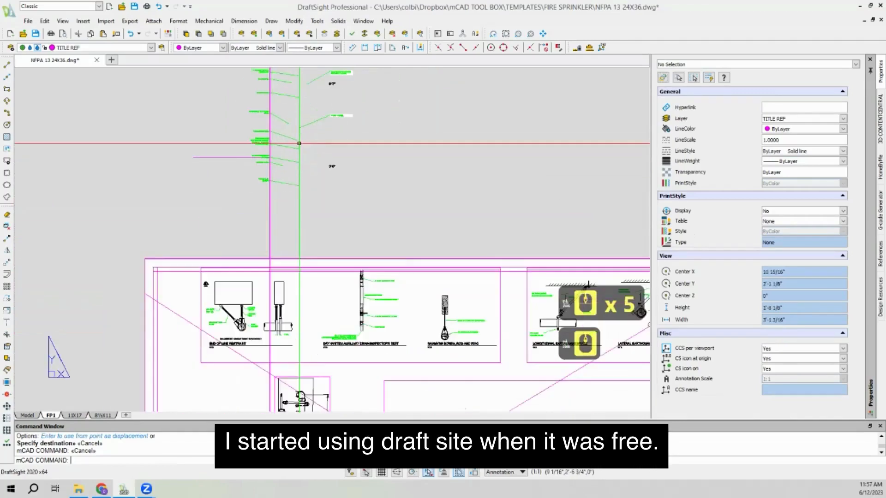
pyautogui.scroll(-5, 299, 143)
pyautogui.scroll(2, 291, 281)
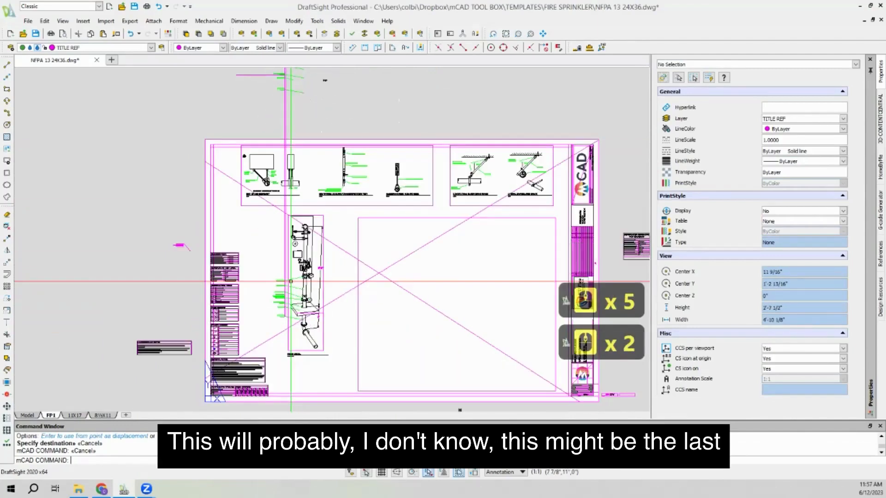
pyautogui.scroll(1, 302, 285)
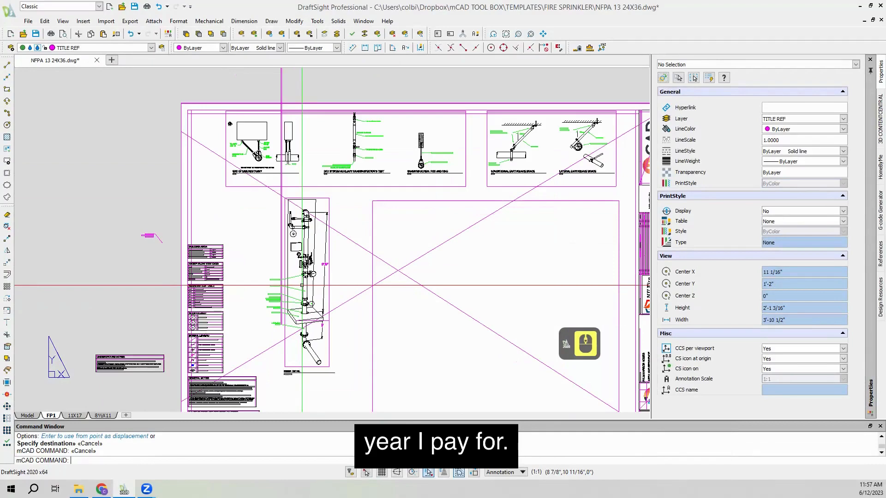
pyautogui.scroll(5, 281, 291)
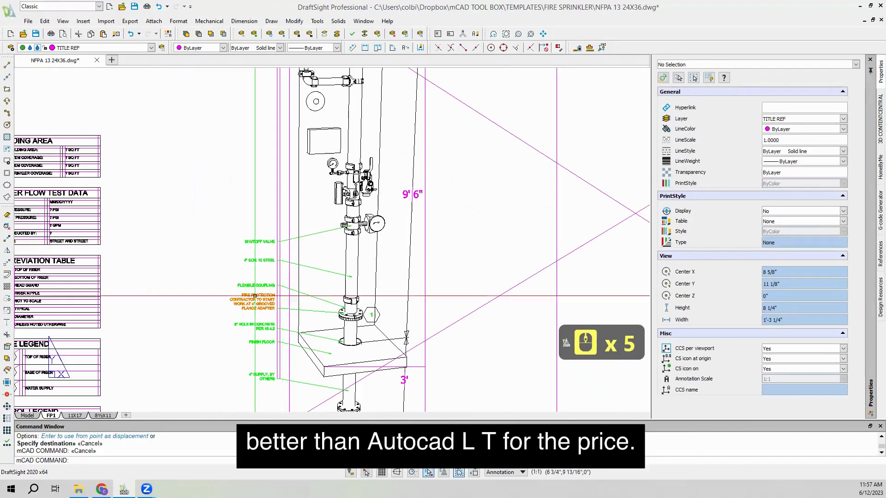
pyautogui.scroll(-8, 283, 241)
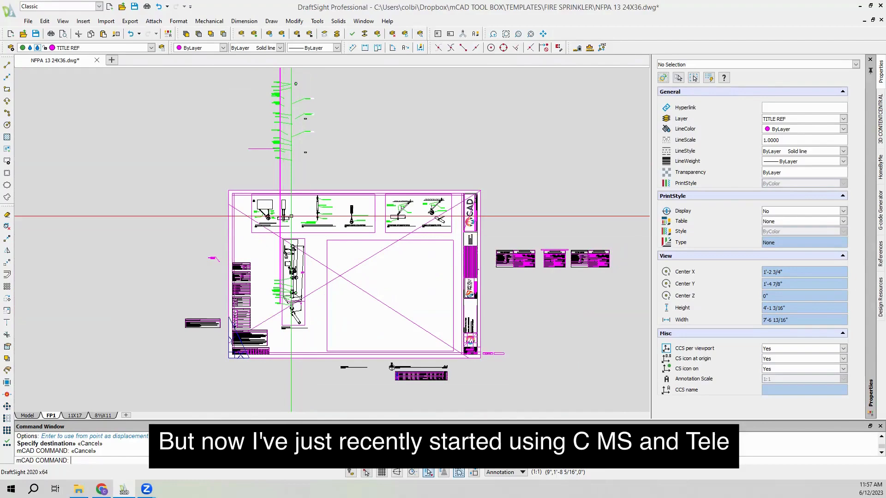
pyautogui.scroll(10, 288, 258)
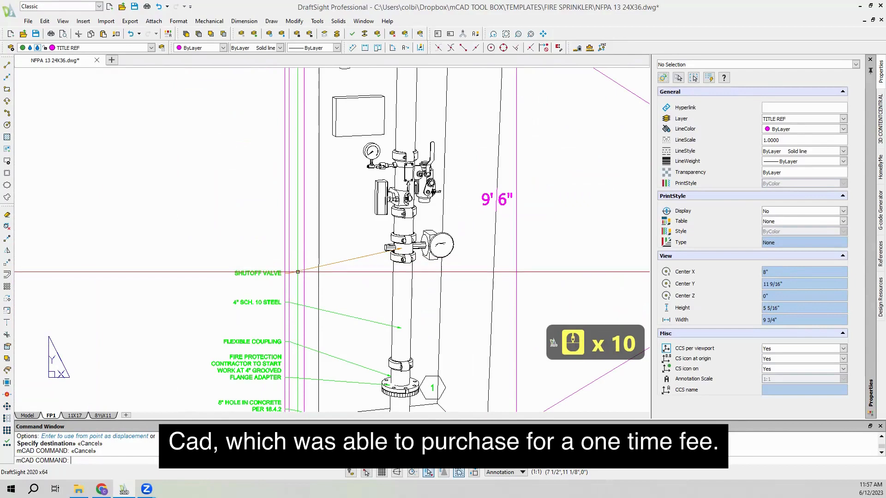
pyautogui.click(298, 270)
pyautogui.press('Escape')
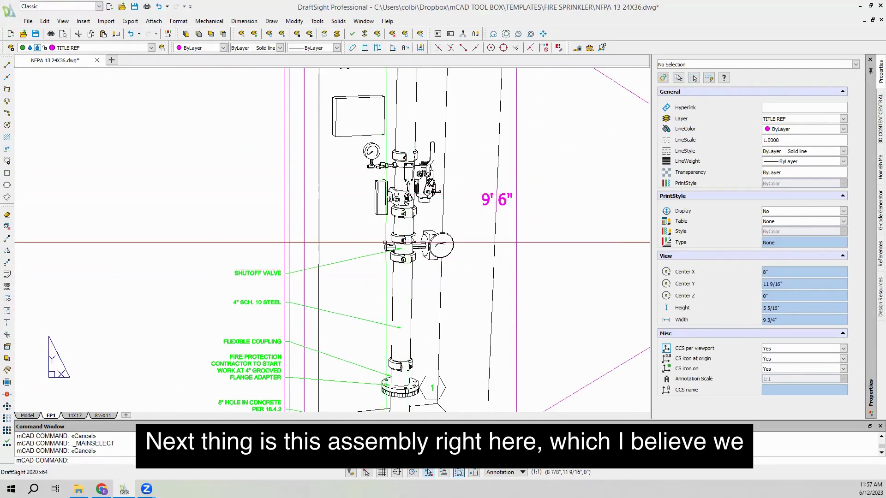
# Step: Copy the loose 4" VICTAULIC 747M OR EQUIVALENT note and leader above the riser's SHUTOFF VALVE note, aligned to the construction line
pyautogui.scroll(-11, 393, 245)
pyautogui.scroll(9, 392, 240)
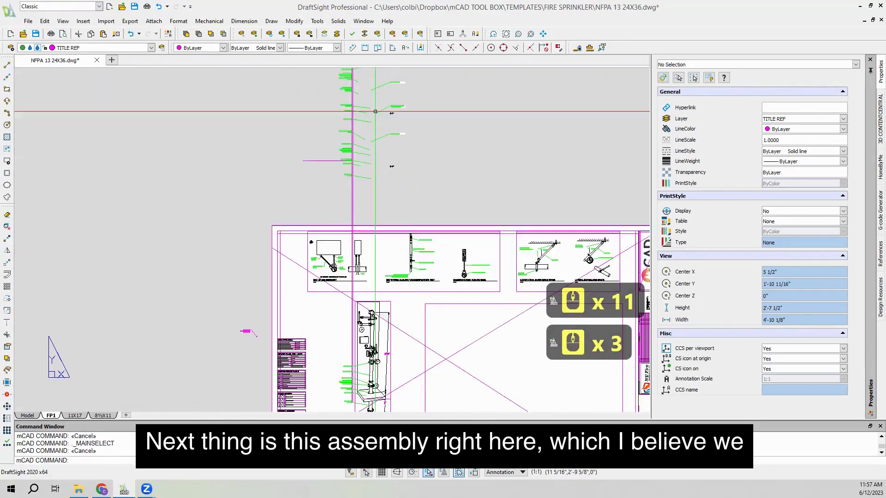
pyautogui.scroll(2, 326, 218)
pyautogui.scroll(5, 324, 148)
pyautogui.scroll(2, 324, 148)
pyautogui.click(342, 167)
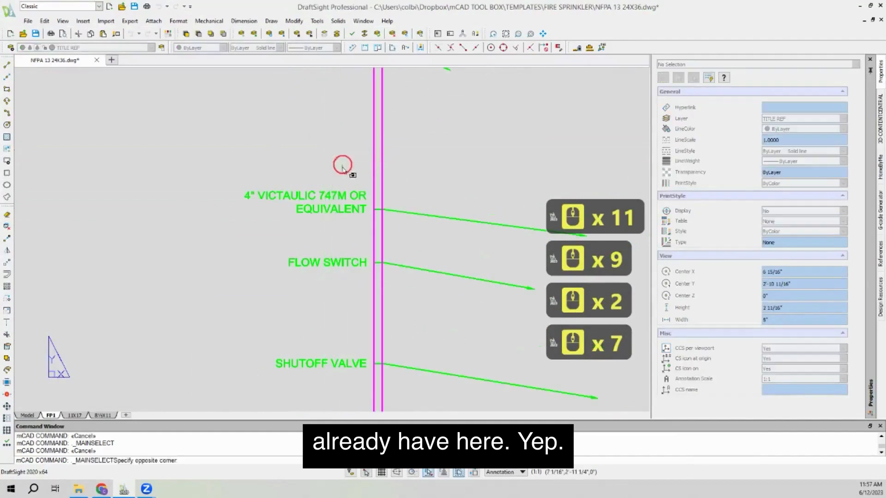
pyautogui.click(272, 207)
pyautogui.click(463, 186)
pyautogui.click(420, 249)
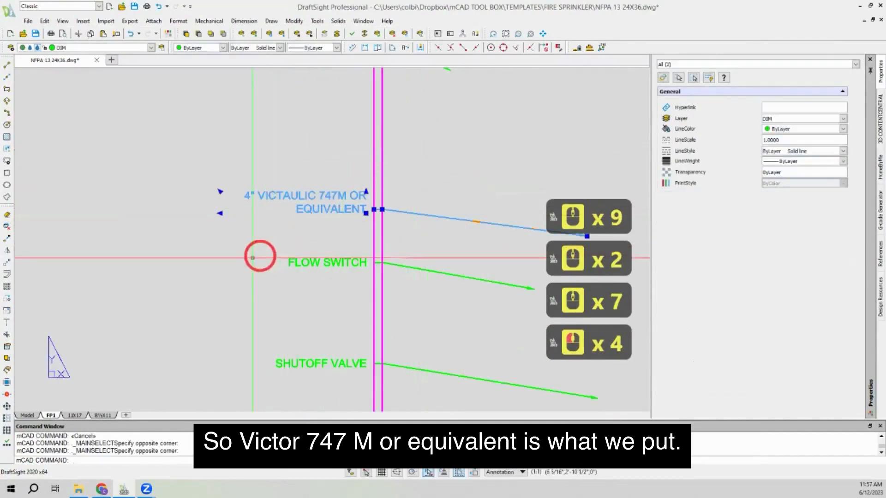
pyautogui.click(8, 239)
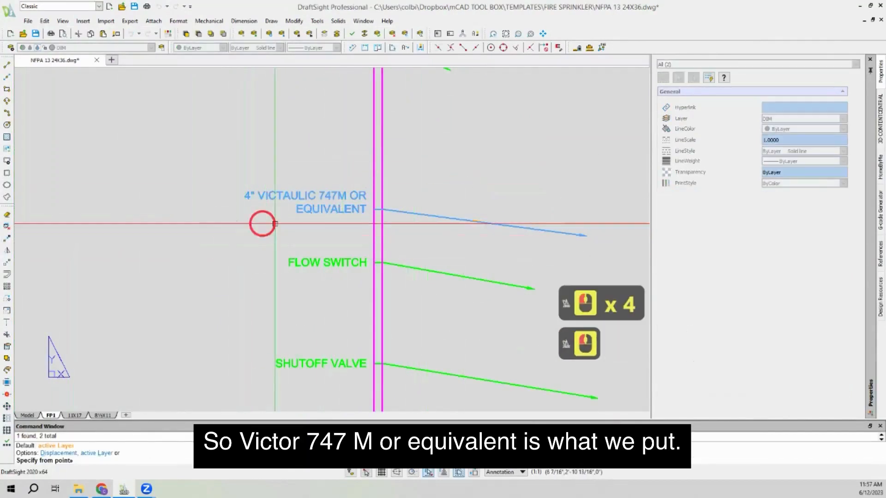
pyautogui.click(374, 209)
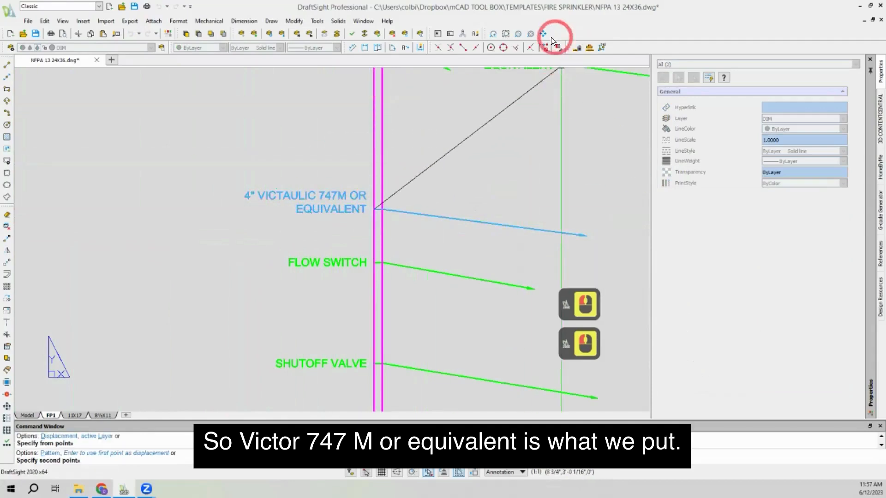
pyautogui.click(529, 47)
pyautogui.scroll(-12, 450, 117)
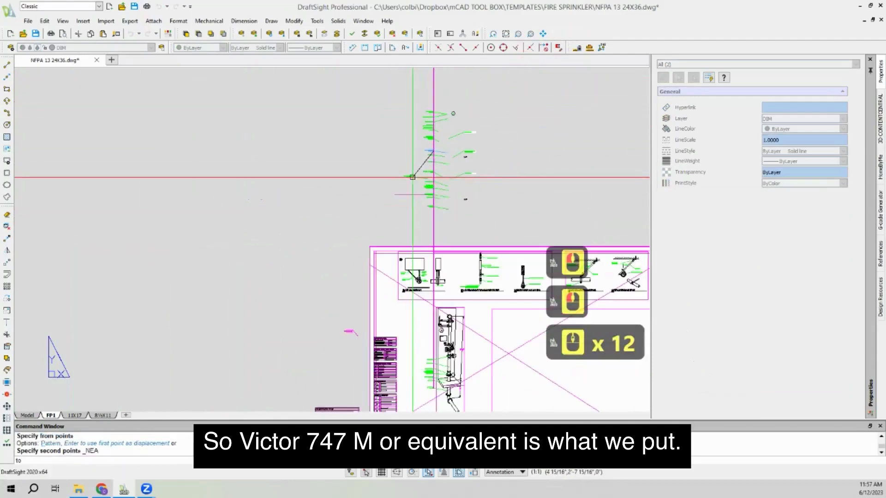
pyautogui.scroll(8, 445, 384)
pyautogui.scroll(4, 368, 157)
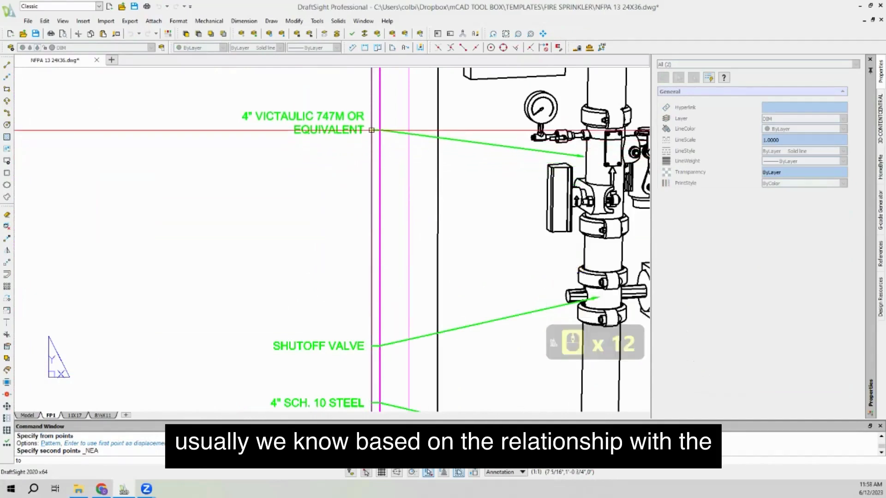
pyautogui.click(371, 133)
pyautogui.scroll(-2, 455, 175)
pyautogui.press('Escape')
# Step: Stretch the 4" VICTAULIC 747M OR EQUIVALENT leader so its arrow points onto the riser assembly's body beside the nameplate
pyautogui.scroll(4, 411, 166)
pyautogui.click(470, 158)
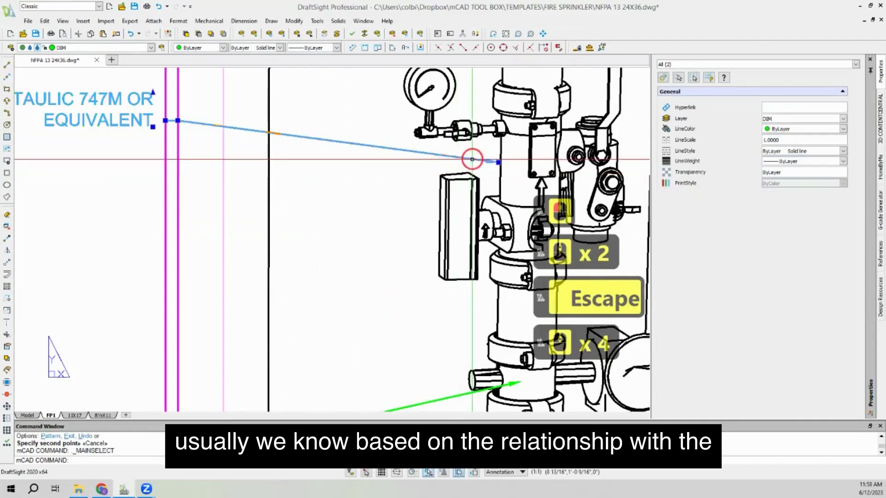
pyautogui.click(496, 160)
pyautogui.click(499, 161)
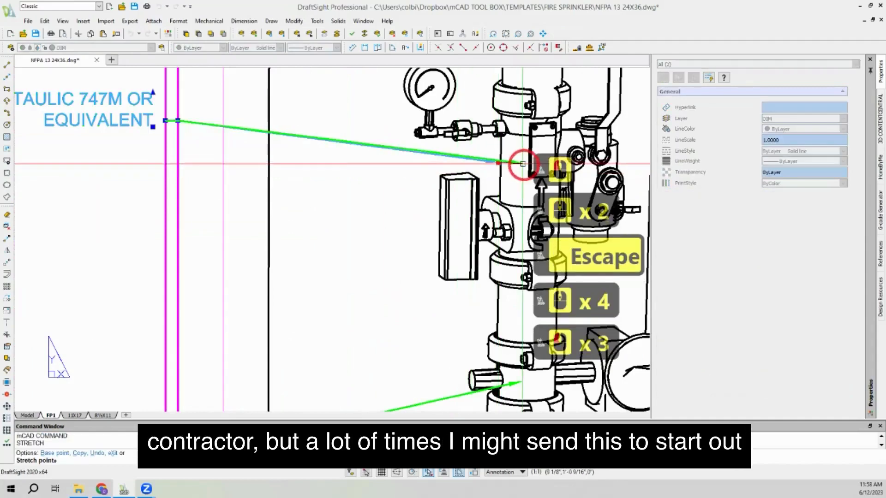
pyautogui.click(517, 166)
pyautogui.press('Escape')
pyautogui.scroll(-5, 476, 209)
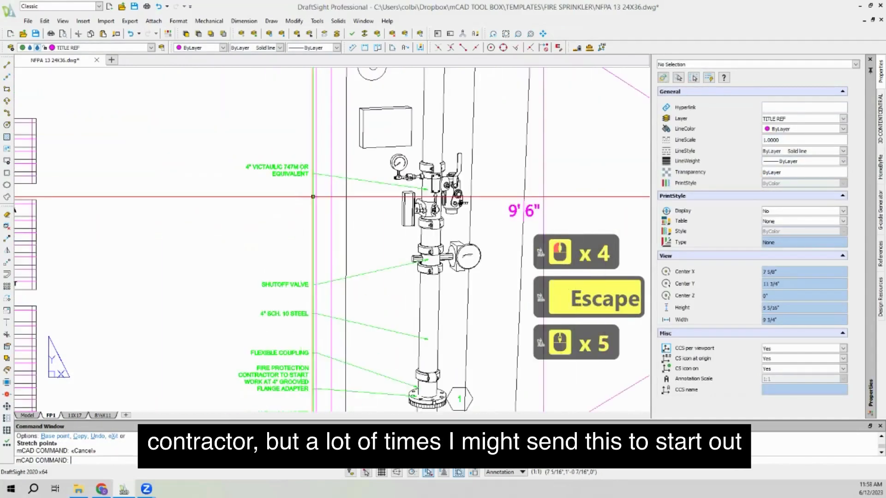
# Step: Examine the loose callout notes above the sheet for a label that fits the riser's drain
pyautogui.scroll(3, 392, 193)
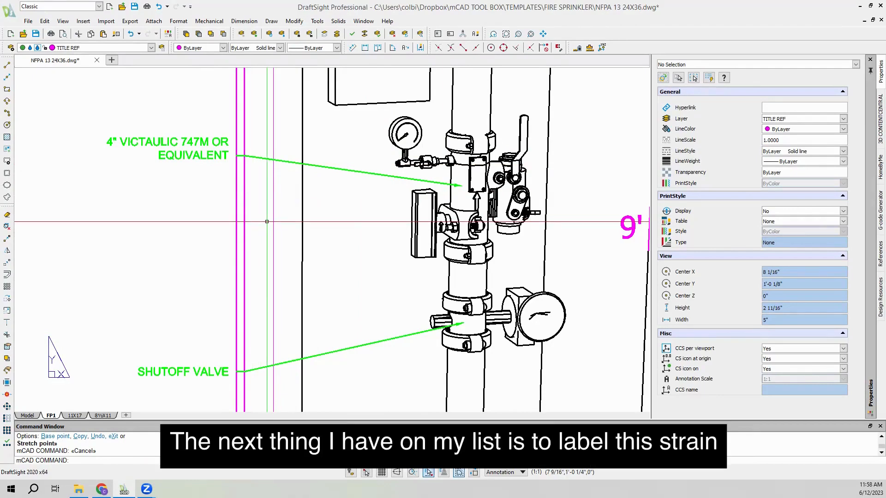
pyautogui.scroll(-4, 266, 221)
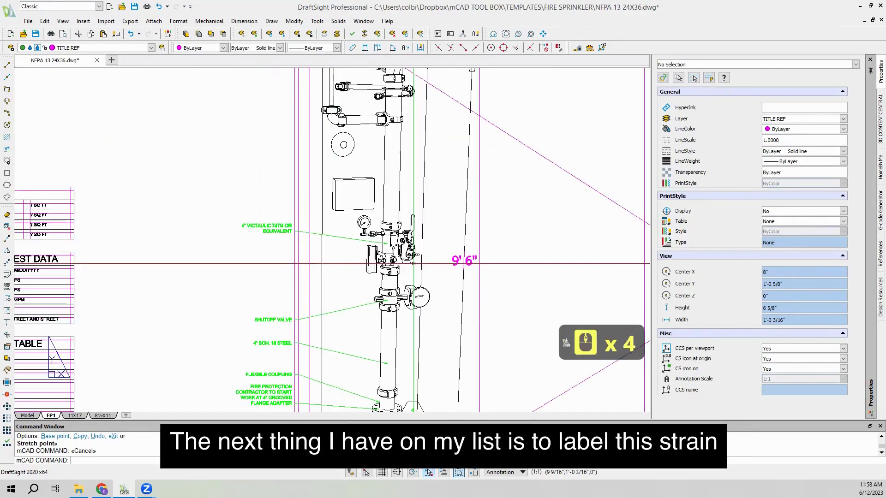
pyautogui.scroll(-9, 385, 262)
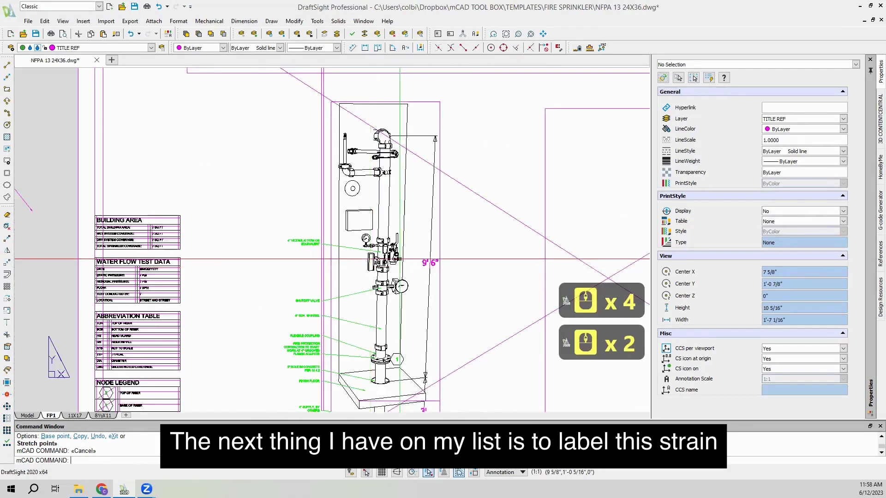
pyautogui.scroll(7, 387, 144)
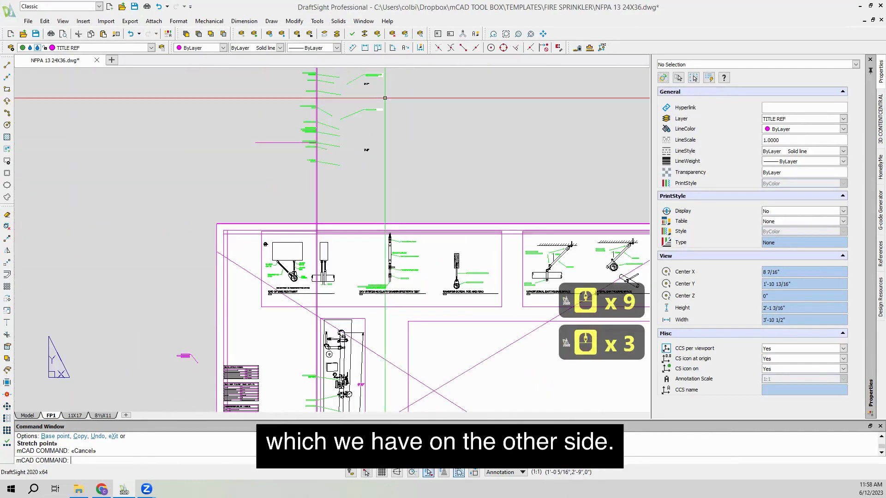
pyautogui.scroll(-2, 341, 168)
pyautogui.scroll(4, 340, 168)
pyautogui.scroll(-3, 325, 119)
pyautogui.scroll(4, 325, 115)
pyautogui.scroll(-4, 324, 114)
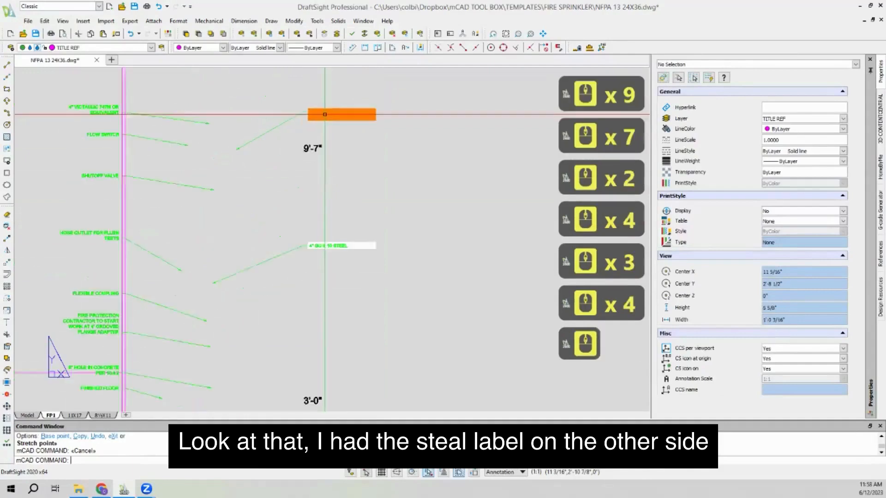
pyautogui.scroll(7, 310, 202)
pyautogui.scroll(-2, 333, 149)
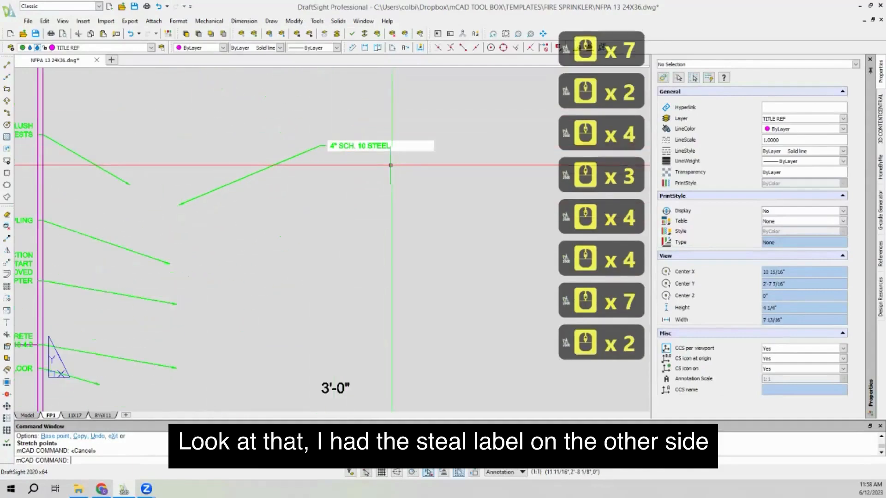
pyautogui.scroll(-2, 390, 165)
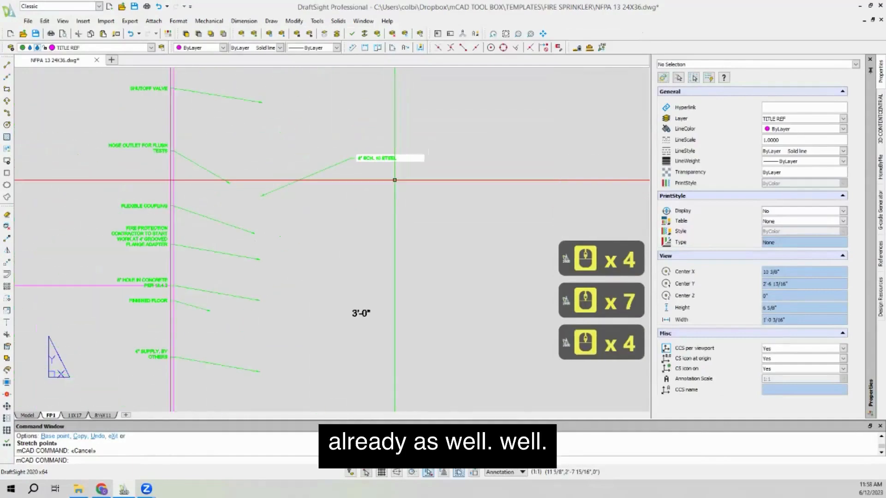
pyautogui.scroll(-3, 352, 242)
pyautogui.scroll(6, 365, 184)
pyautogui.click(365, 184)
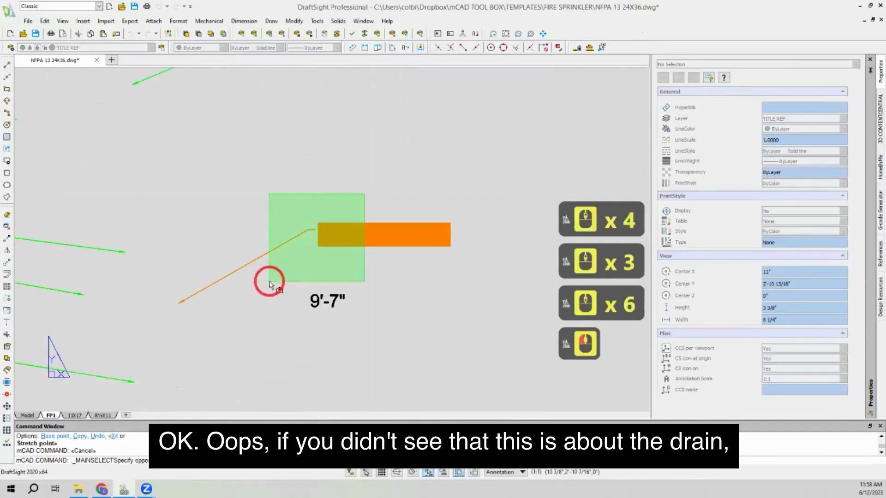
pyautogui.click(271, 276)
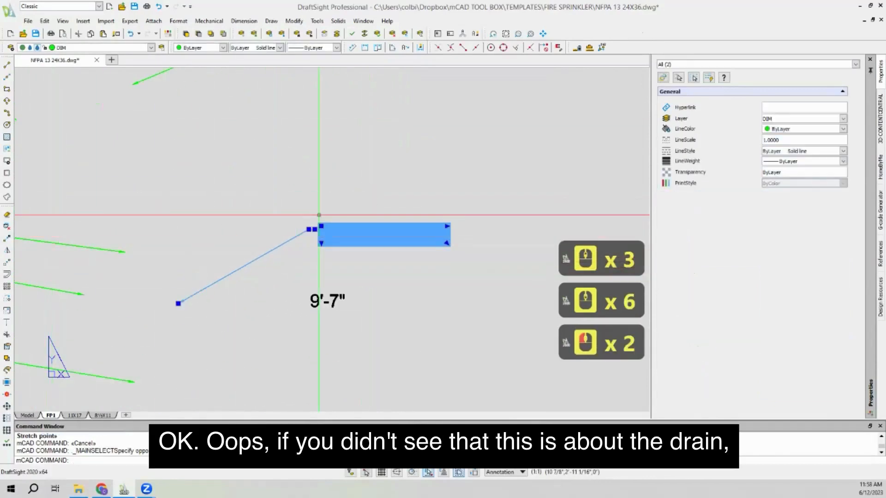
pyautogui.press('Escape')
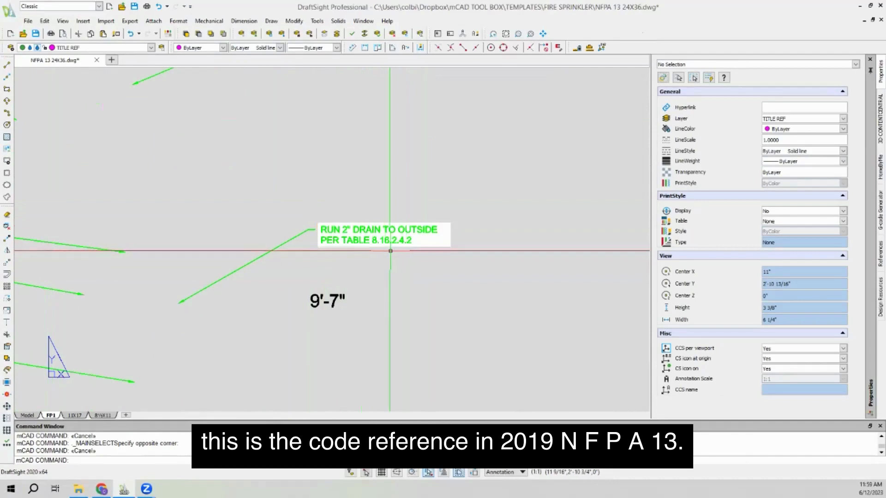
# Step: Copy the loose RUN 2" DRAIN TO OUTSIDE PER TABLE 8.16.2.4.2 note and leader beside the riser, with its arrow at the drain valve outlet
pyautogui.scroll(-6, 438, 250)
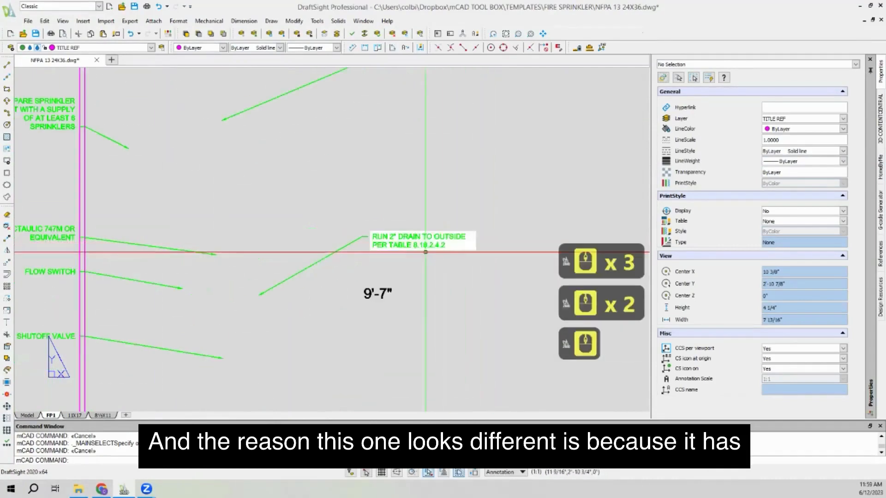
pyautogui.scroll(8, 351, 249)
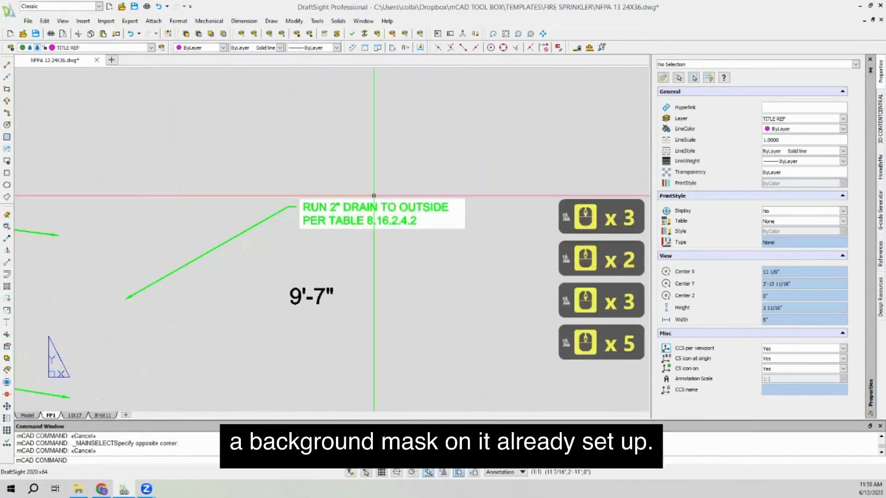
pyautogui.moveTo(400, 168); pyautogui.dragTo(257, 233)
pyautogui.click(241, 252)
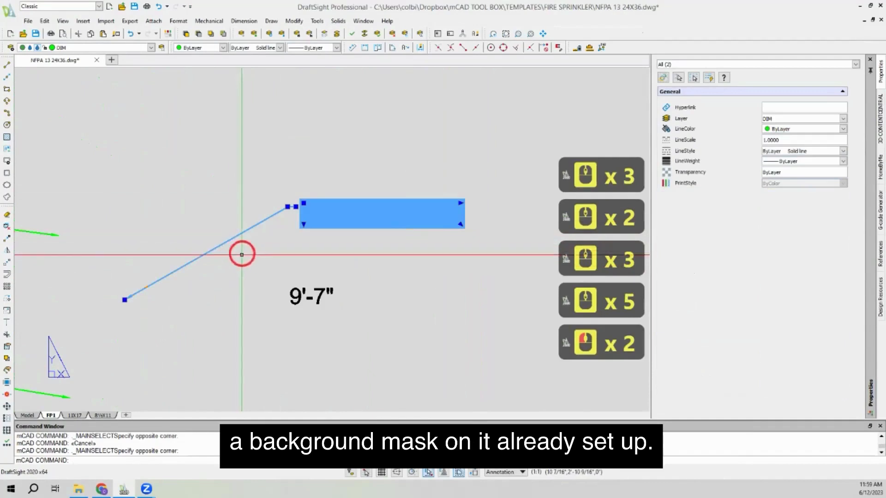
pyautogui.click(7, 238)
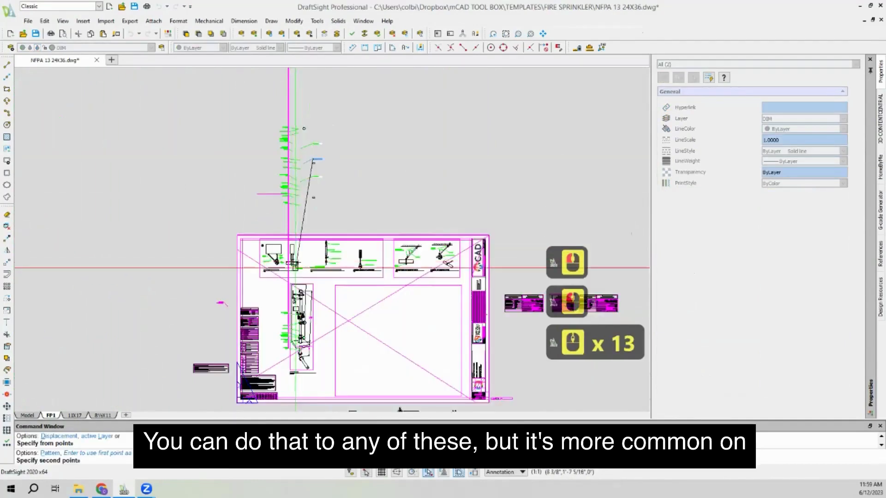
pyautogui.scroll(19, 295, 268)
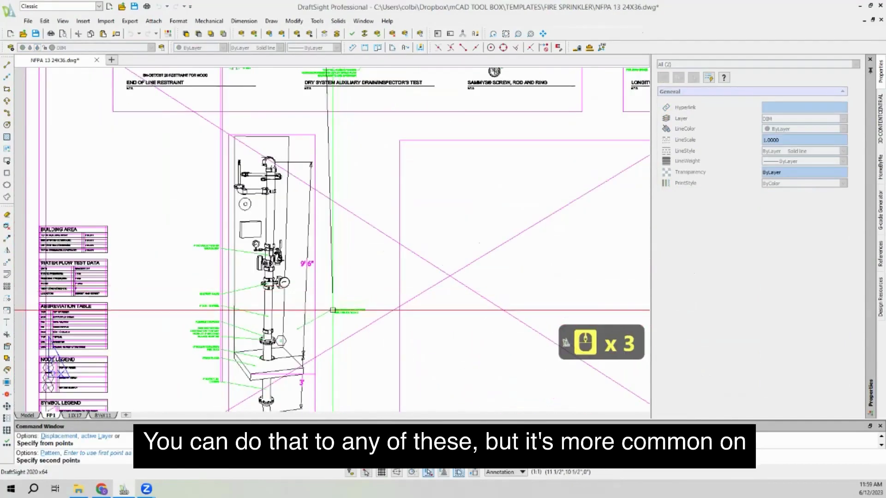
pyautogui.scroll(2, 326, 316)
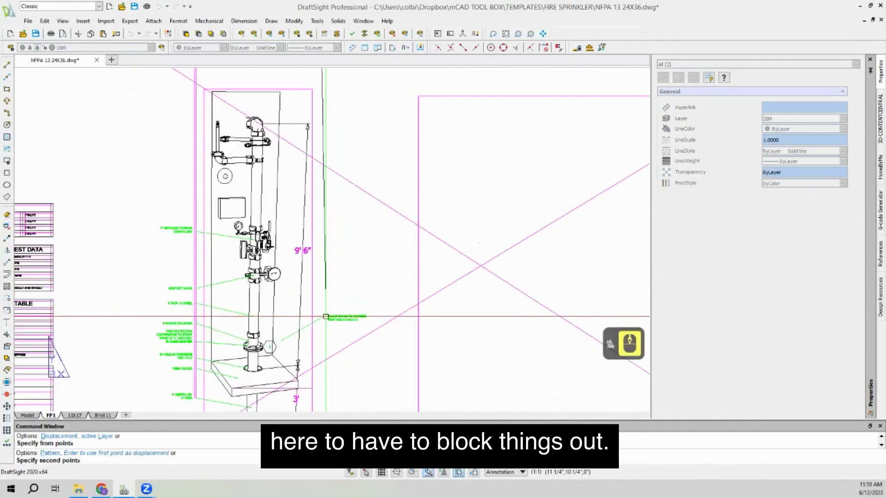
pyautogui.scroll(1, 320, 323)
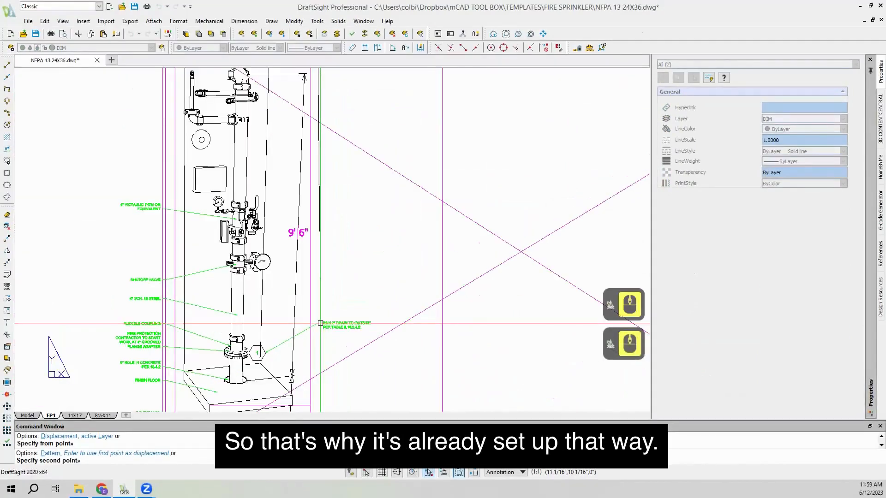
pyautogui.scroll(3, 318, 217)
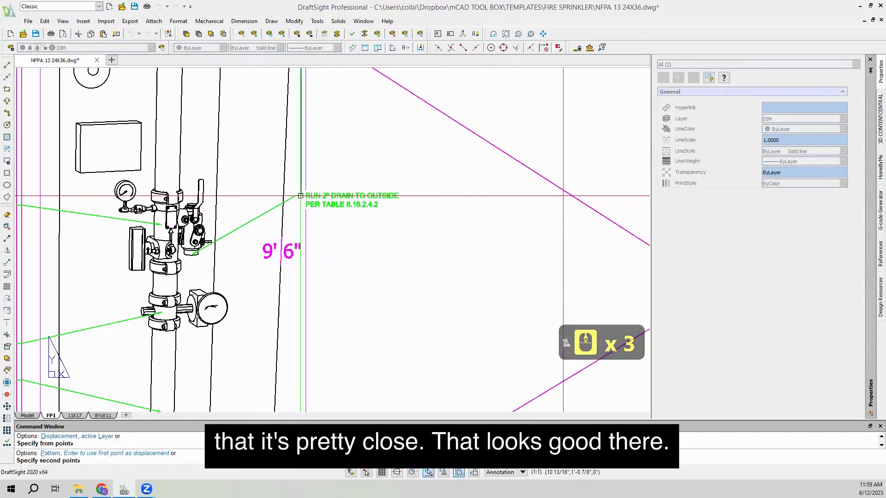
pyautogui.scroll(-2, 295, 263)
pyautogui.press('Escape')
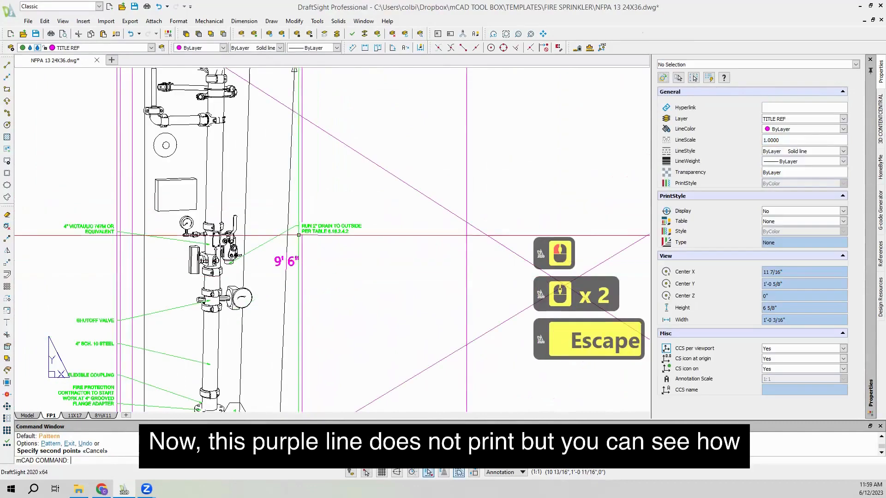
# Step: Examine the copied drain note's background mask where it overlaps the riser viewport's vertical border
pyautogui.scroll(7, 307, 223)
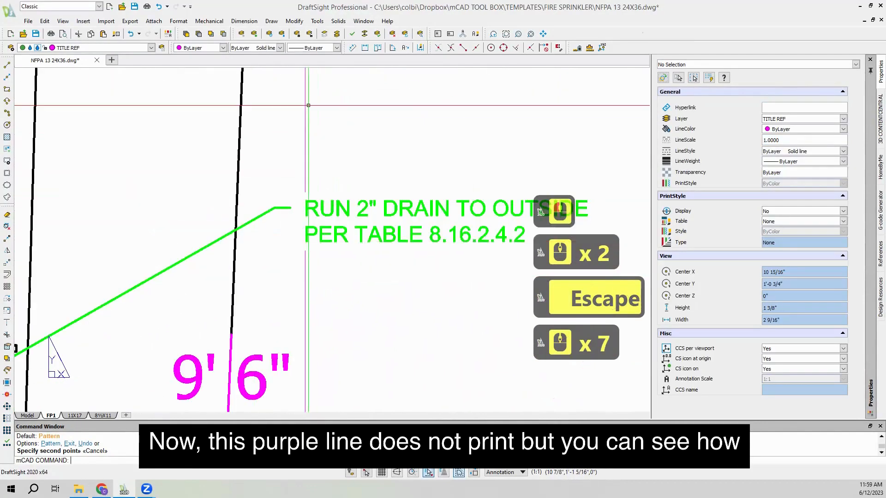
pyautogui.click(320, 118)
pyautogui.click(299, 134)
pyautogui.press('Escape')
pyautogui.click(241, 228)
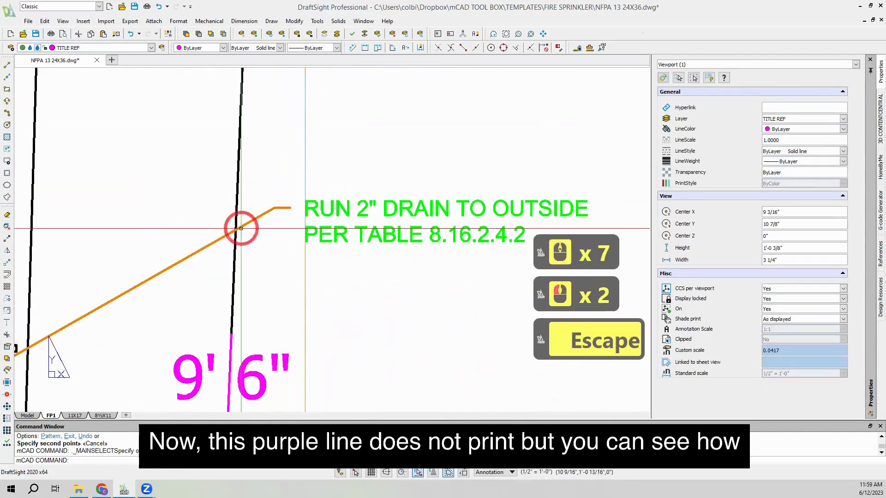
pyautogui.press('Escape')
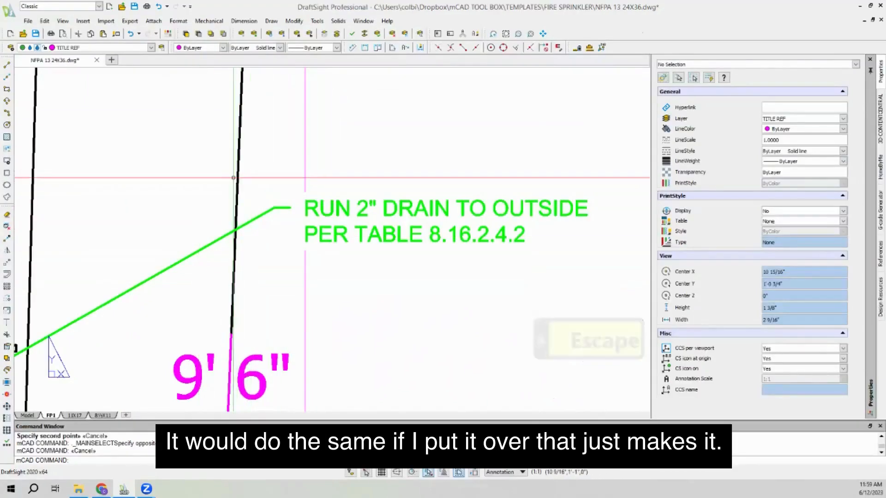
pyautogui.scroll(-7, 262, 205)
pyautogui.scroll(1, 261, 205)
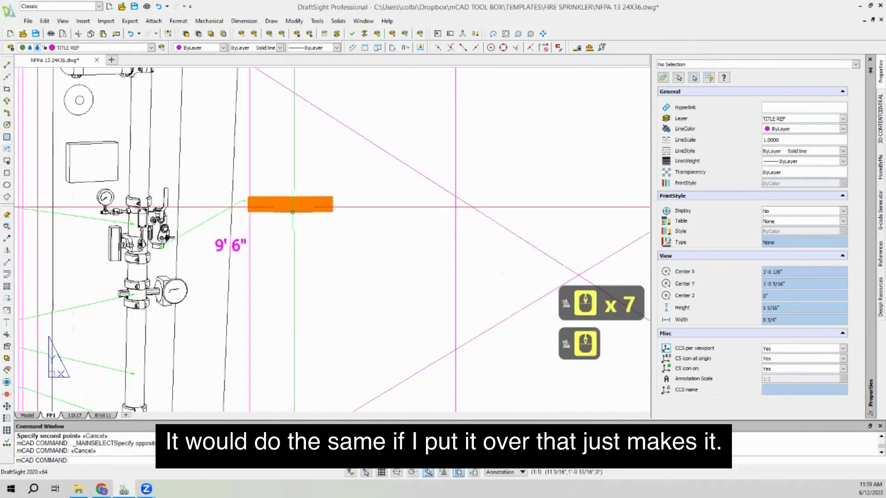
# Step: Set the background mask of the riser's RUN 2" DRAIN TO OUTSIDE note to No
pyautogui.scroll(3, 297, 203)
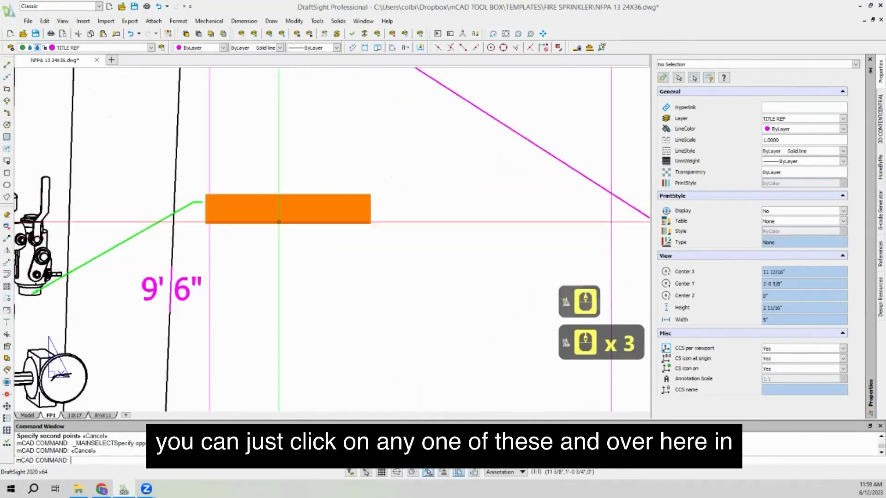
pyautogui.click(271, 208)
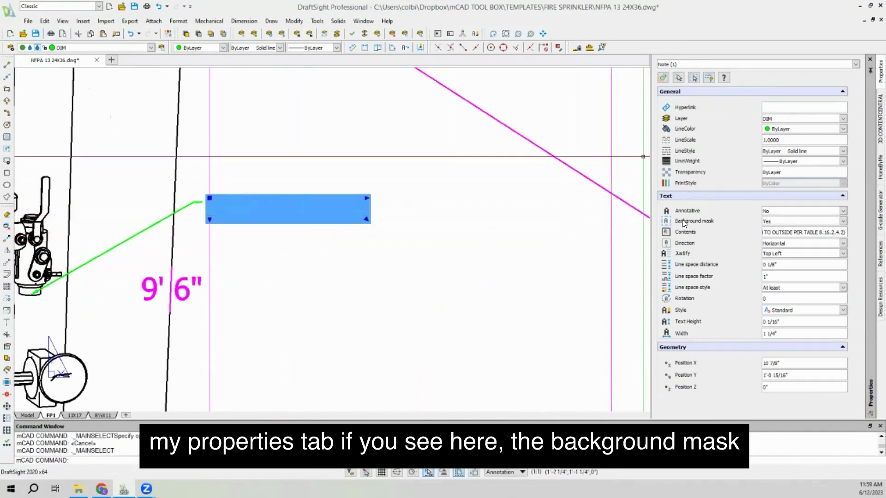
pyautogui.doubleClick(778, 222)
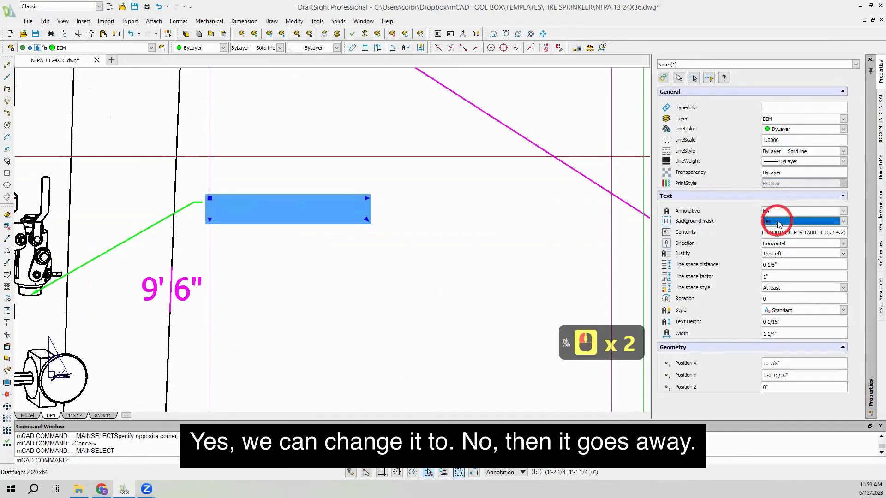
pyautogui.click(773, 235)
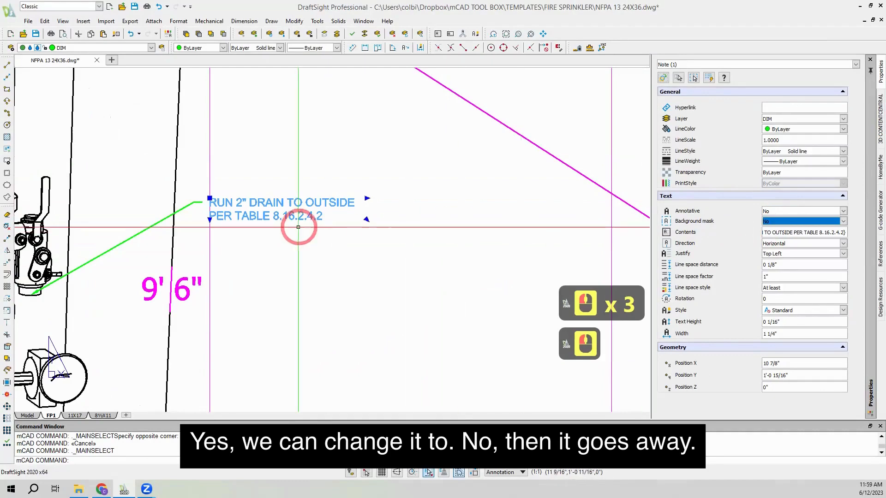
pyautogui.press('Escape')
pyautogui.scroll(5, 209, 212)
pyautogui.scroll(3, 216, 215)
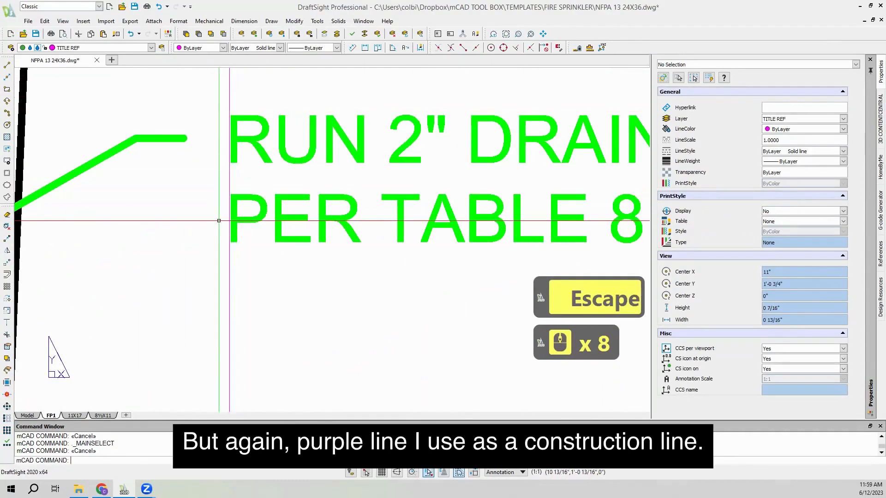
pyautogui.scroll(-2, 231, 101)
pyautogui.click(200, 107)
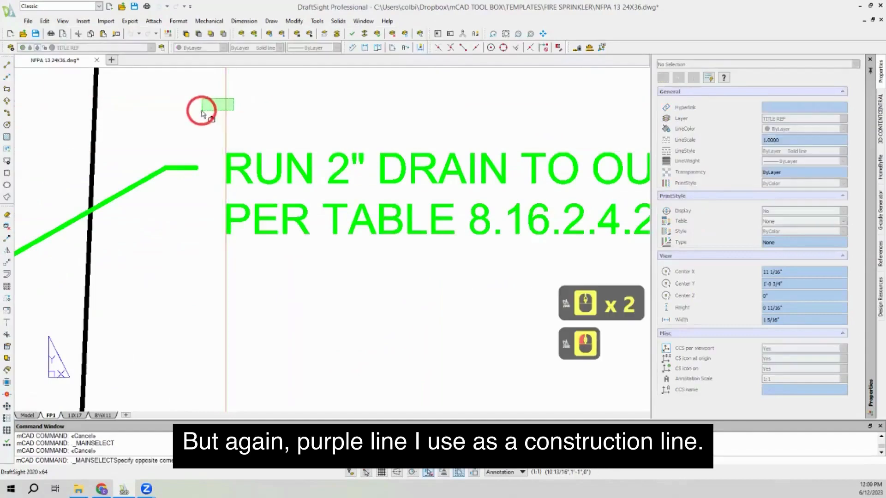
pyautogui.click(228, 144)
pyautogui.press('Escape')
# Step: Copy the loose SPARE SPRINKLER CABINET note and leader above the riser's 4" VICTAULIC 747M note, snapped to the nearest point on the construction line
pyautogui.scroll(-13, 242, 178)
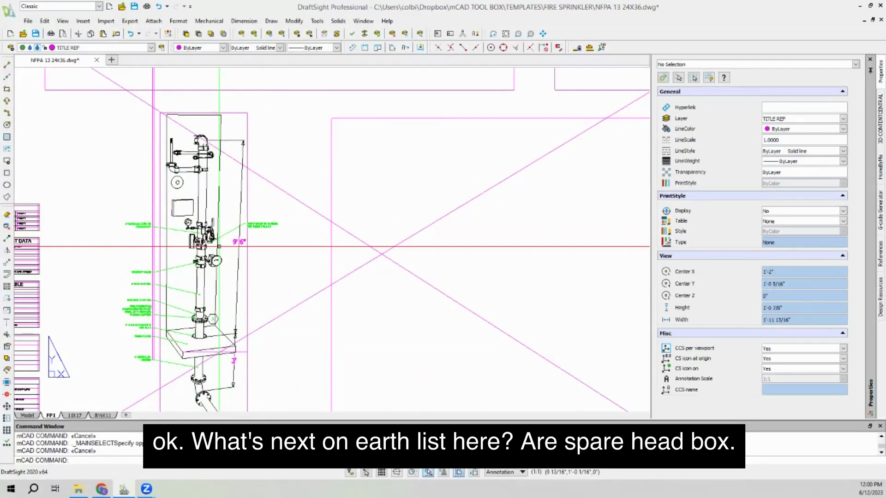
pyautogui.scroll(-2, 226, 230)
pyautogui.scroll(-7, 249, 194)
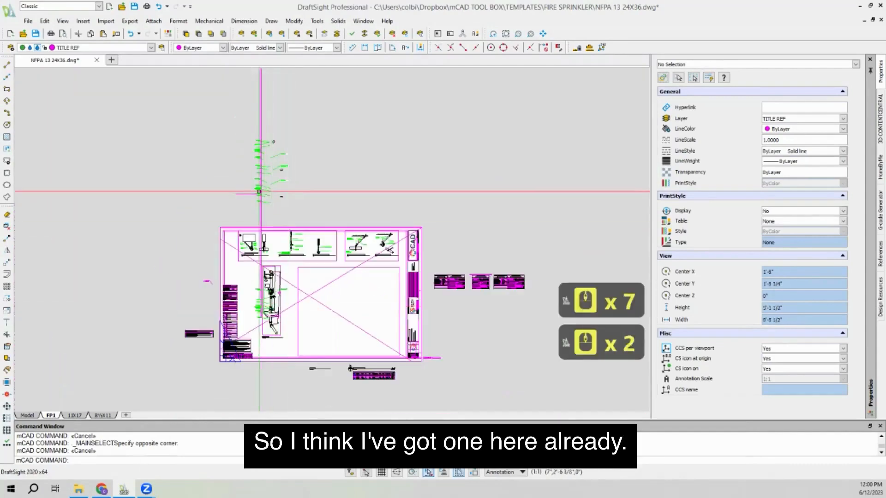
pyautogui.scroll(7, 261, 157)
pyautogui.scroll(-2, 252, 202)
pyautogui.scroll(5, 251, 123)
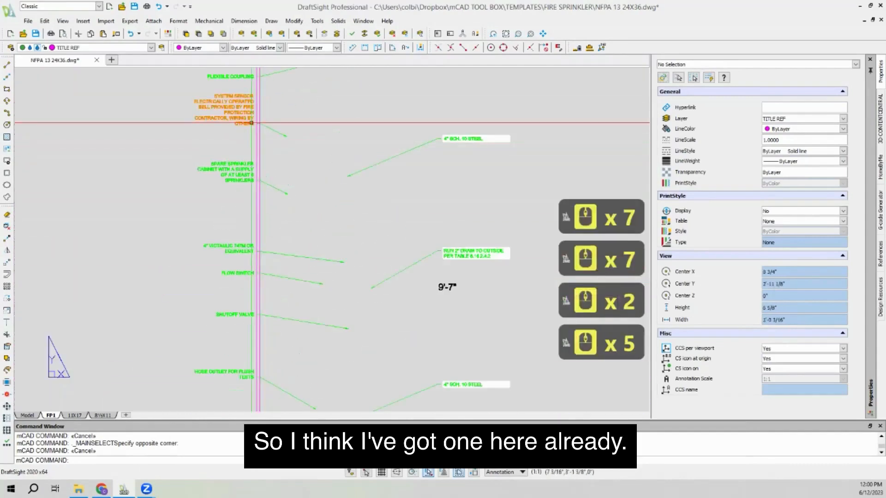
pyautogui.click(234, 170)
pyautogui.click(234, 170)
pyautogui.scroll(3, 250, 190)
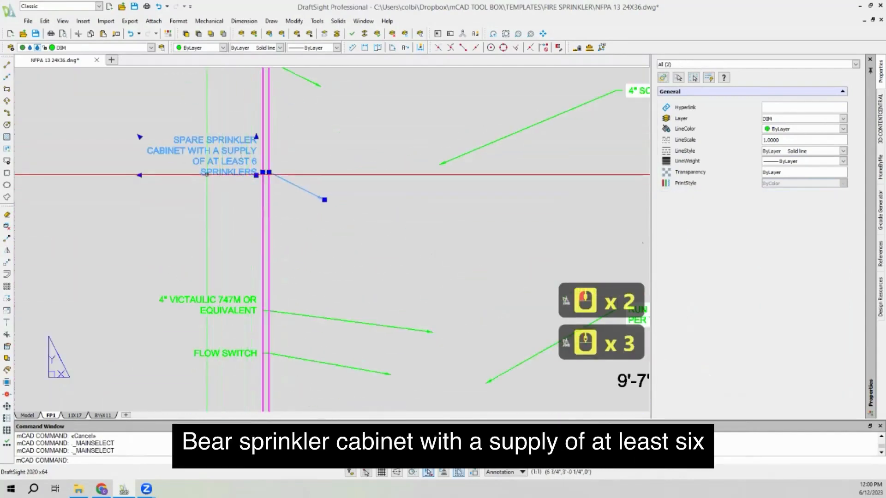
pyautogui.click(6, 244)
pyautogui.click(262, 172)
pyautogui.scroll(-9, 277, 99)
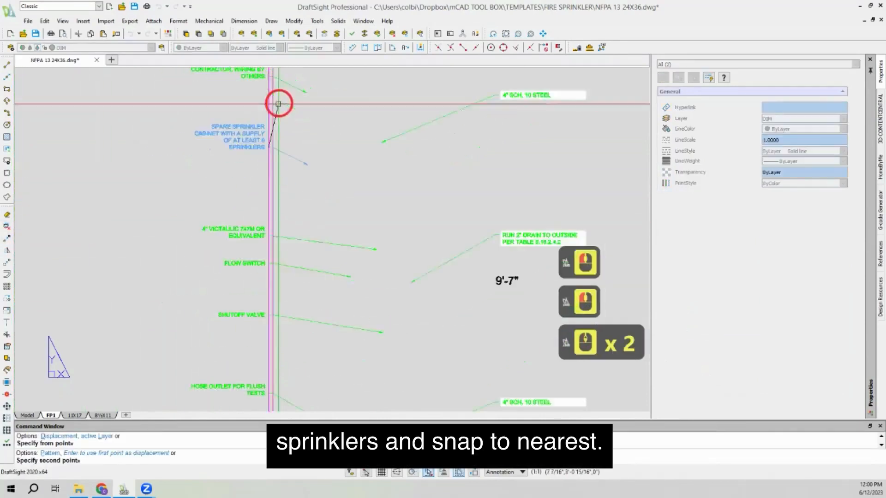
pyautogui.click(530, 48)
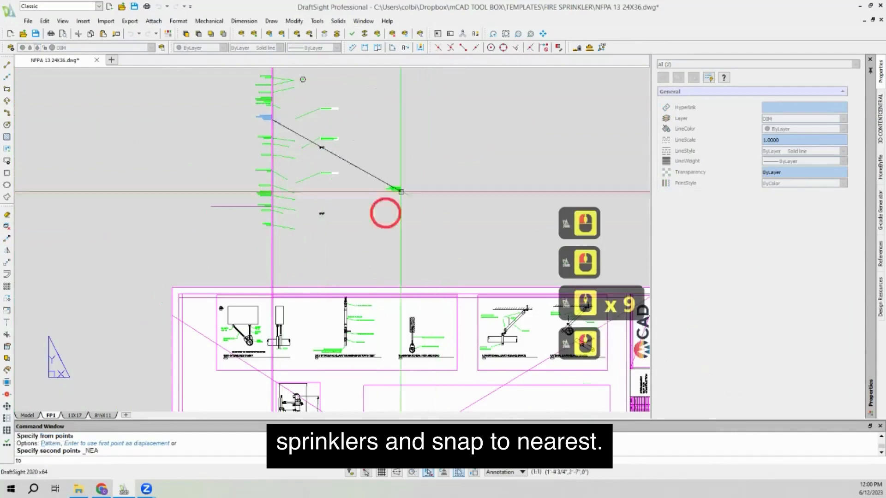
pyautogui.scroll(-8, 257, 356)
pyautogui.scroll(2, 302, 226)
pyautogui.scroll(8, 303, 226)
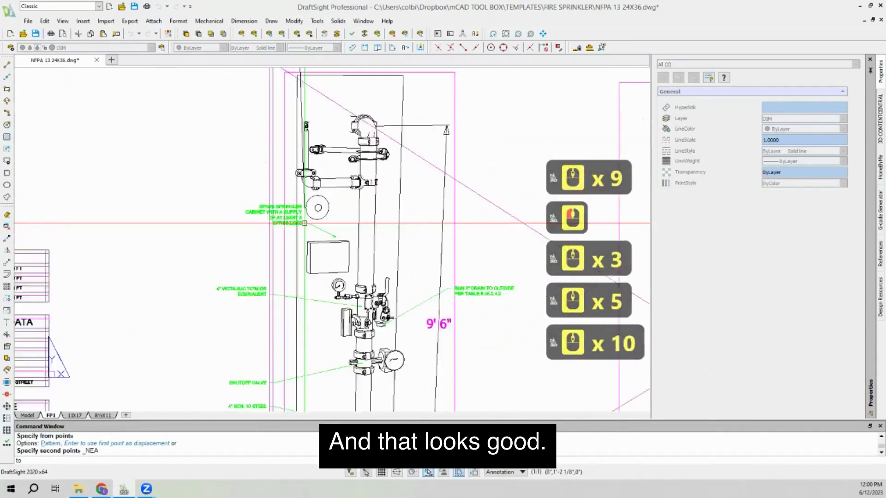
pyautogui.click(249, 260)
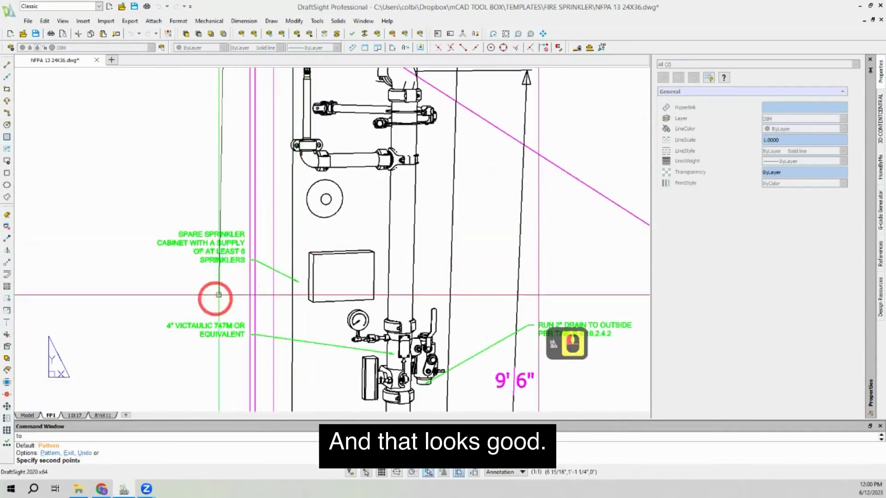
pyautogui.press('Escape')
# Step: Try to stretch the SPARE SPRINKLER CABINET note's leader arrow onto the cabinet box
pyautogui.click(285, 289)
pyautogui.click(237, 253)
pyautogui.click(299, 282)
pyautogui.click(279, 292)
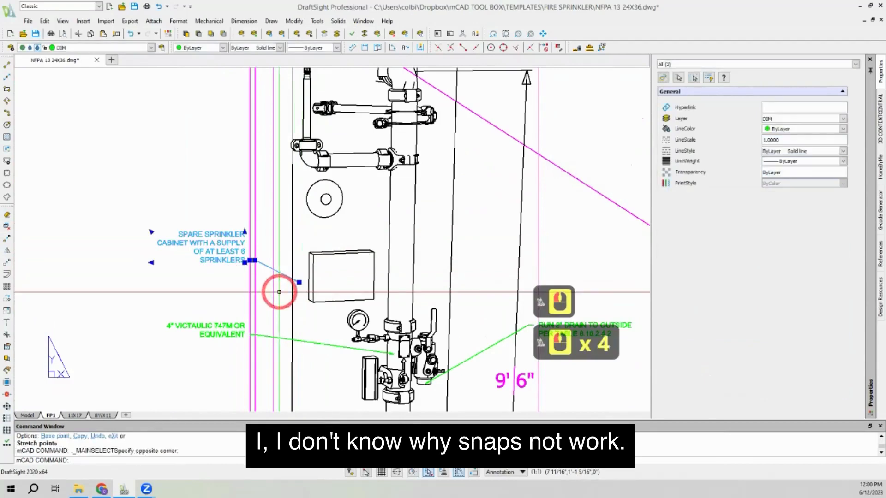
pyautogui.write('s')
pyautogui.press('Return')
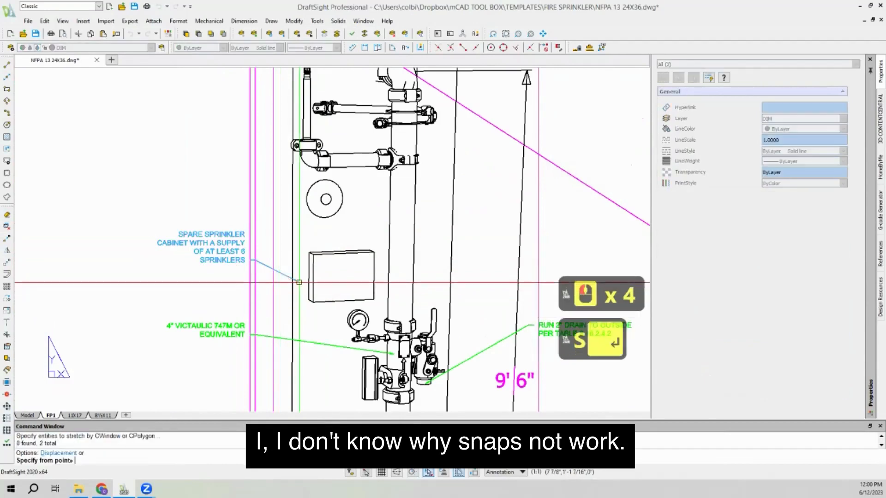
pyautogui.click(299, 283)
pyautogui.click(332, 286)
pyautogui.press('Escape')
# Step: Stretch the SPARE SPRINKLER CABINET note's leader so its arrow lands on the front face of the cabinet box
pyautogui.scroll(6, 300, 284)
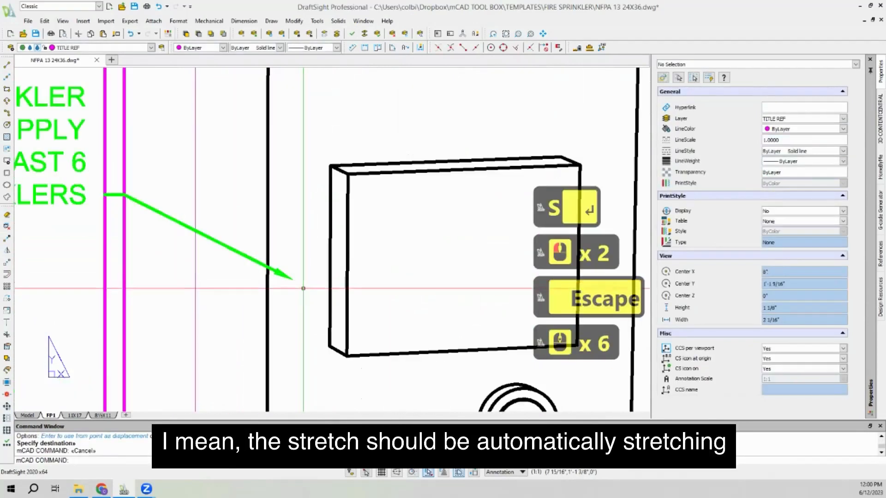
pyautogui.click(303, 288)
pyautogui.click(244, 231)
pyautogui.click(293, 280)
pyautogui.click(376, 282)
pyautogui.press('Escape')
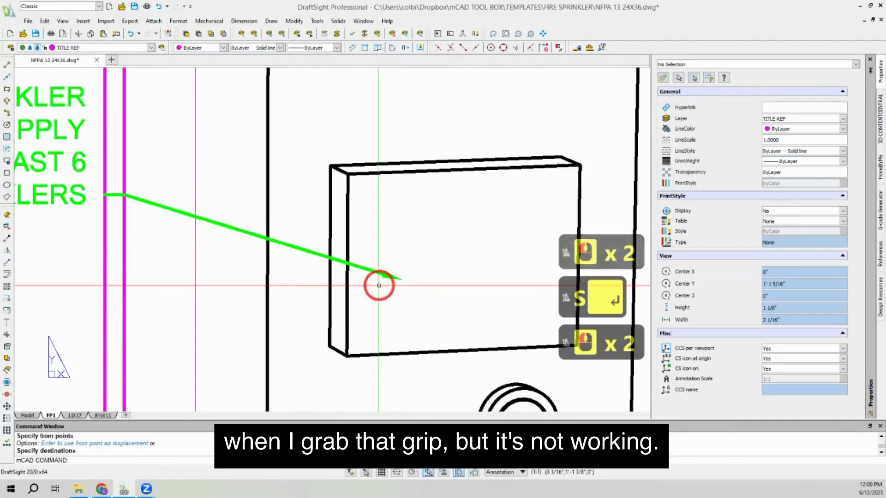
pyautogui.scroll(-7, 376, 282)
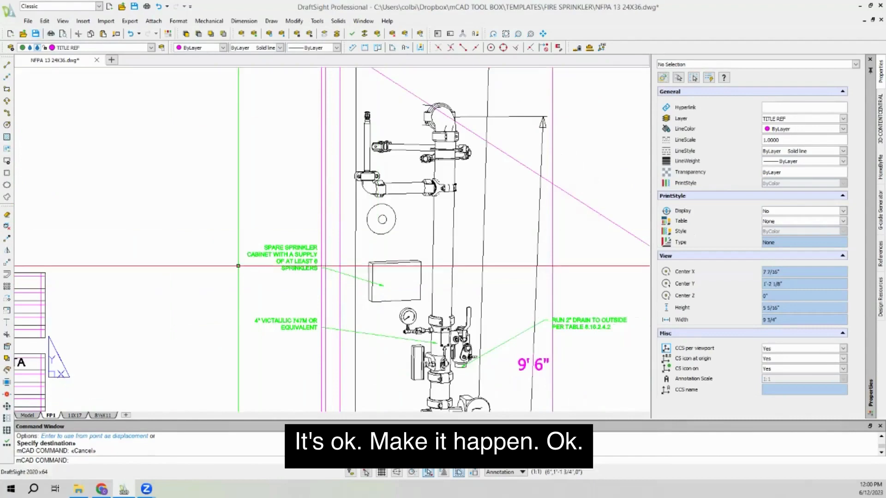
# Step: Move the loose SYSTEM SENSOR bell note and leader above the riser's SPARE SPRINKLER CABINET note, snapped to the nearest point on the construction line
pyautogui.scroll(-6, 238, 266)
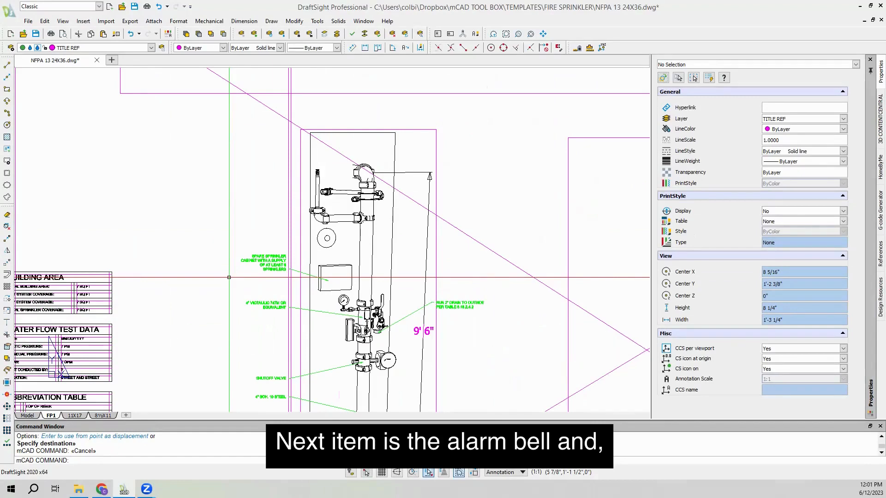
pyautogui.scroll(-9, 239, 278)
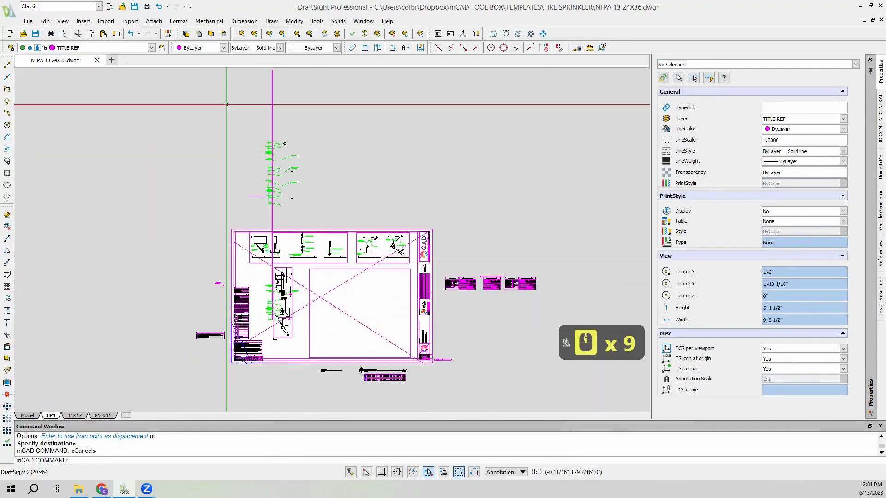
pyautogui.scroll(4, 221, 124)
pyautogui.scroll(5, 353, 309)
pyautogui.scroll(-2, 286, 196)
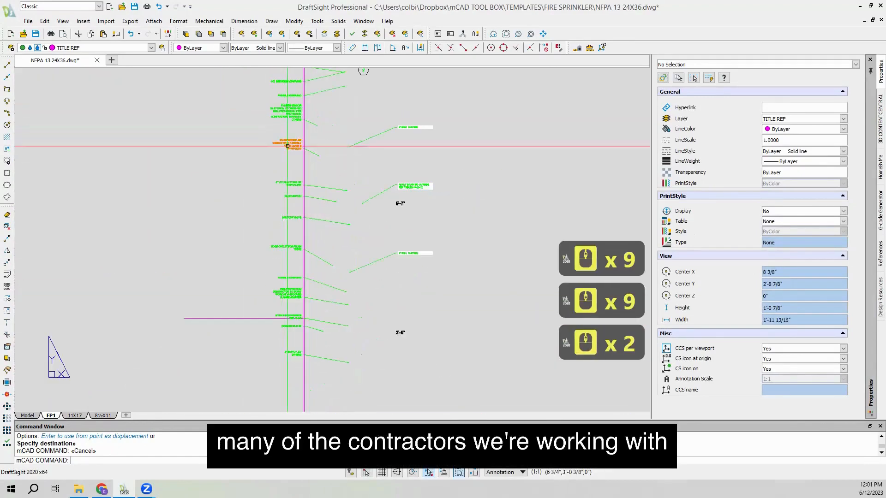
pyautogui.scroll(5, 293, 143)
pyautogui.scroll(-4, 294, 159)
pyautogui.scroll(1, 293, 95)
pyautogui.scroll(4, 293, 94)
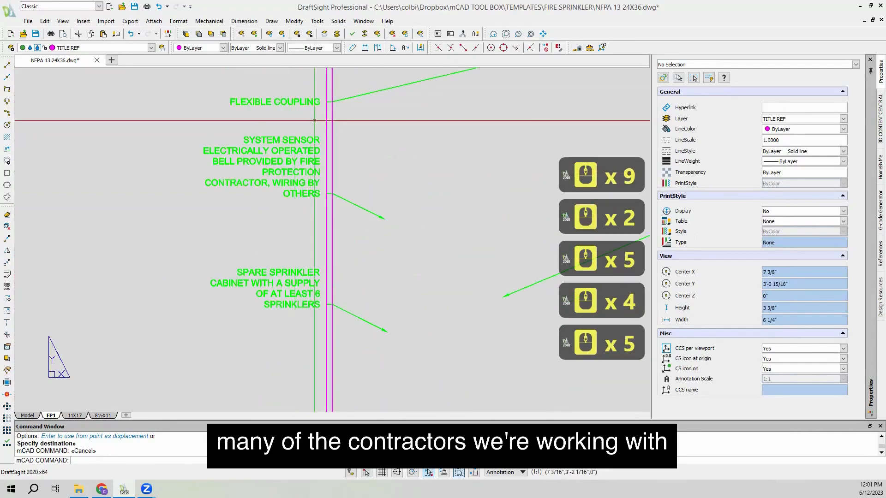
pyautogui.click(237, 192)
pyautogui.click(354, 194)
pyautogui.click(361, 188)
pyautogui.click(344, 217)
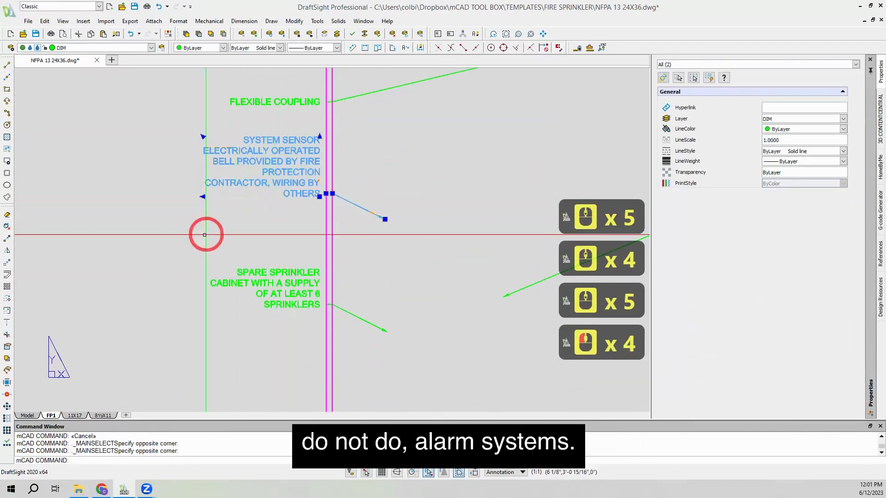
pyautogui.click(7, 262)
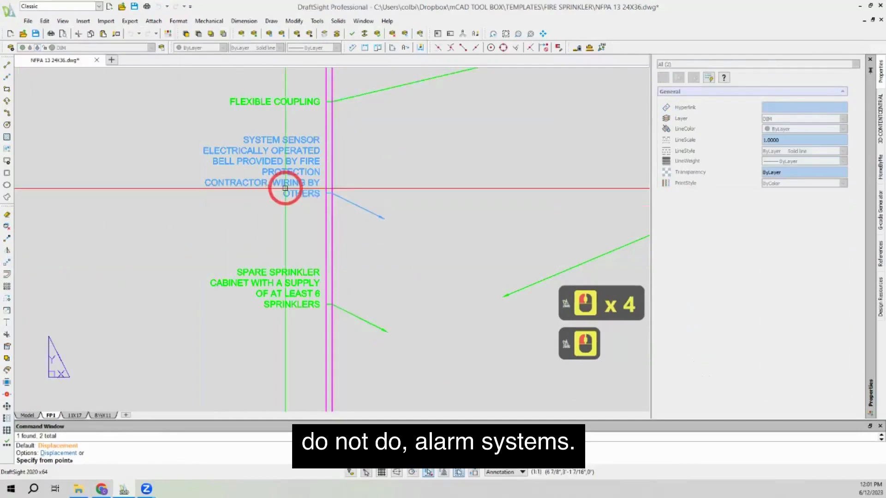
pyautogui.click(280, 134)
pyautogui.scroll(-13, 281, 134)
pyautogui.scroll(-4, 276, 143)
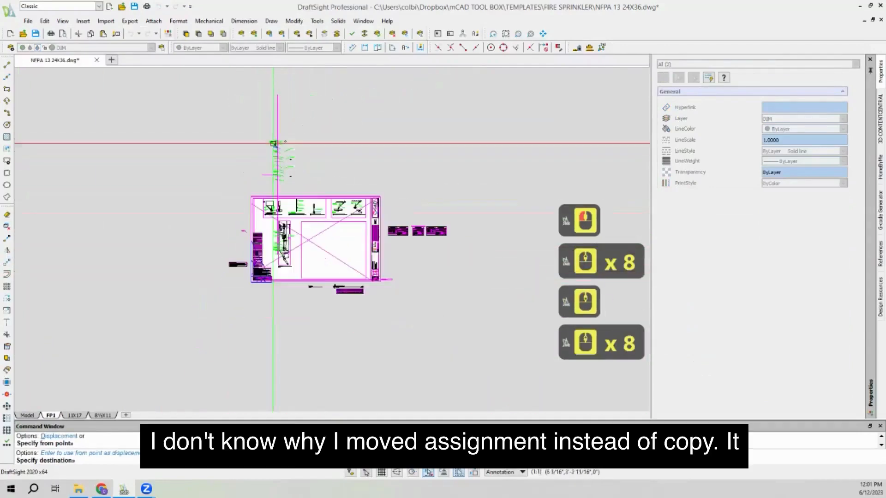
pyautogui.scroll(4, 270, 272)
pyautogui.scroll(9, 291, 216)
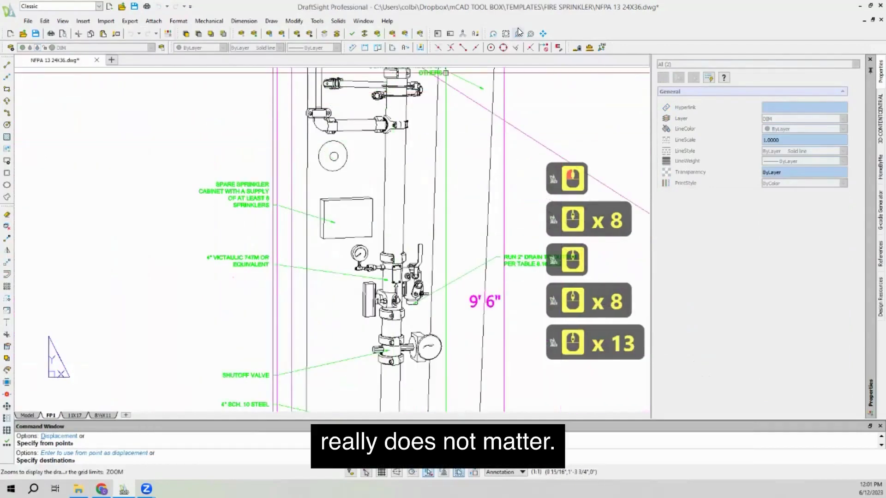
pyautogui.click(529, 47)
pyautogui.scroll(3, 259, 157)
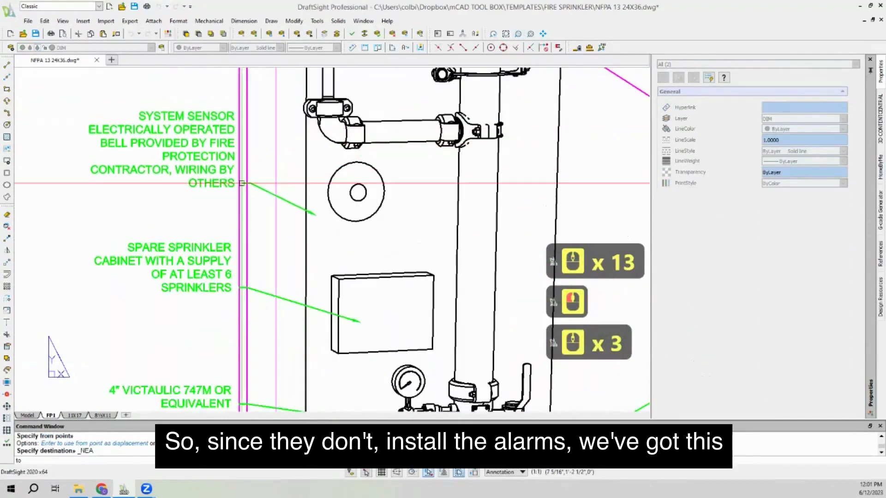
pyautogui.click(238, 163)
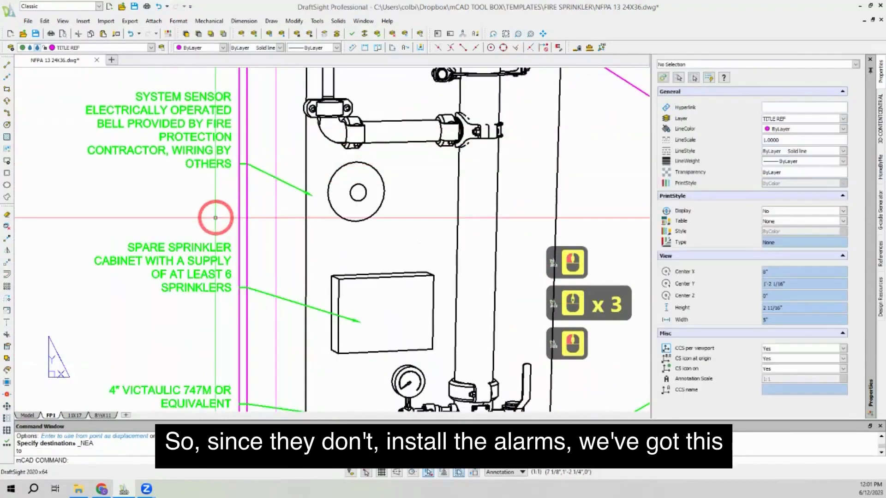
pyautogui.click(298, 186)
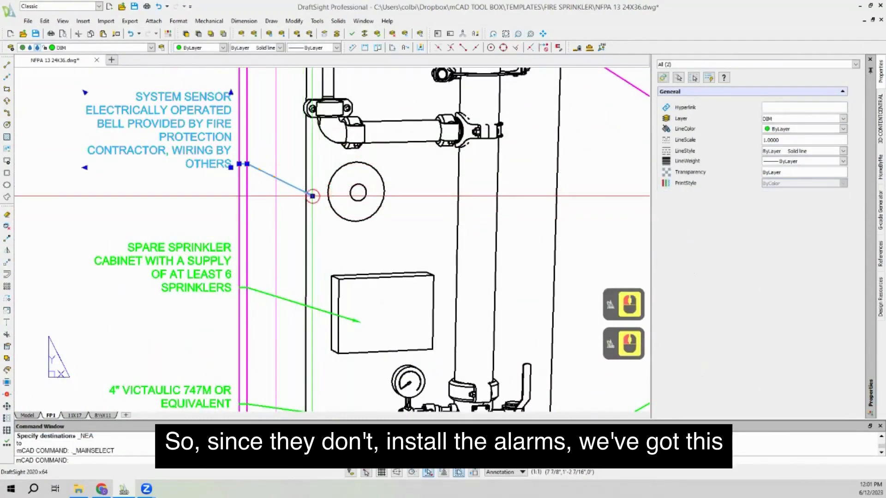
pyautogui.click(312, 196)
pyautogui.press('Escape')
# Step: Stretch the SYSTEM SENSOR bell note's leader so its arrow lands inside the bell's outer circle
pyautogui.click(303, 203)
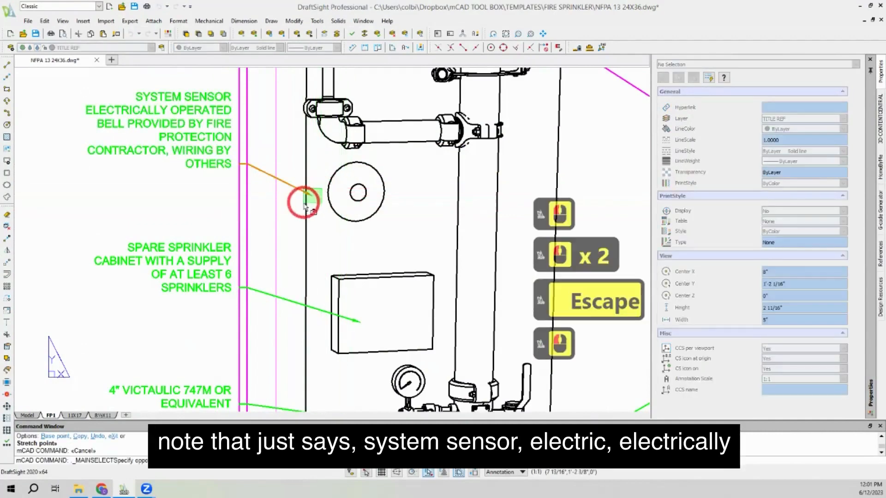
pyautogui.click(305, 202)
pyautogui.write('s')
pyautogui.press('Return')
pyautogui.click(307, 194)
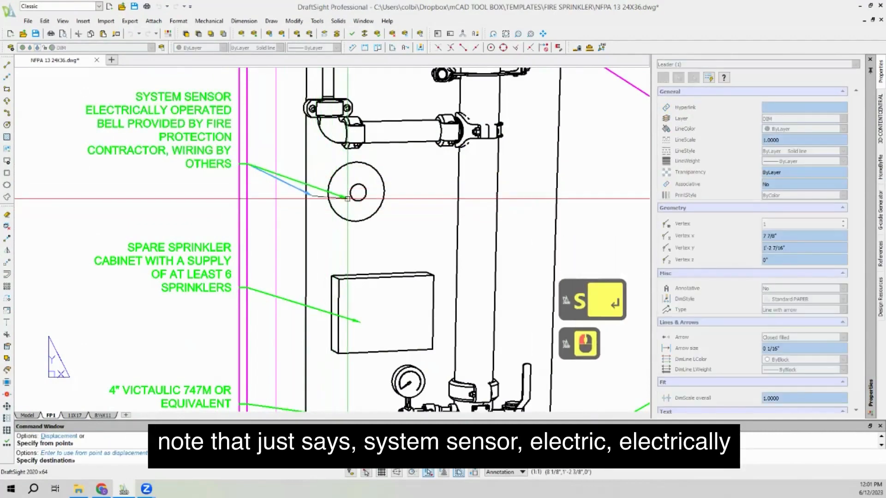
pyautogui.click(346, 200)
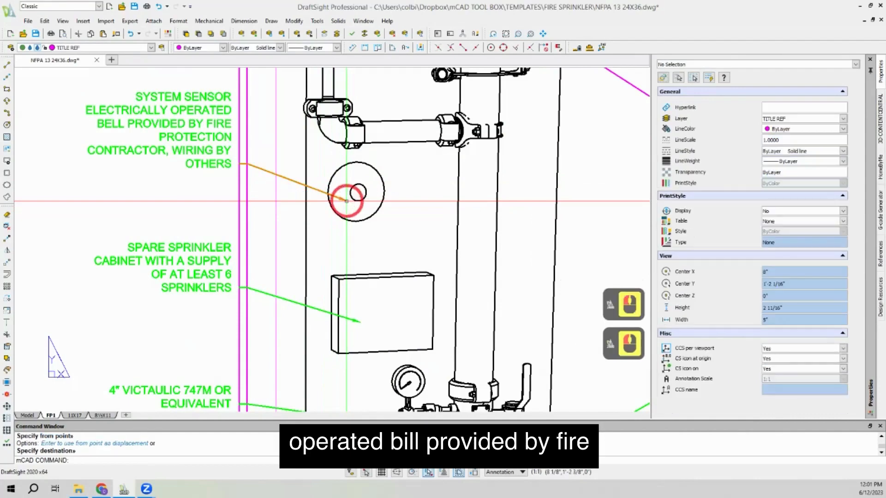
pyautogui.press('Escape')
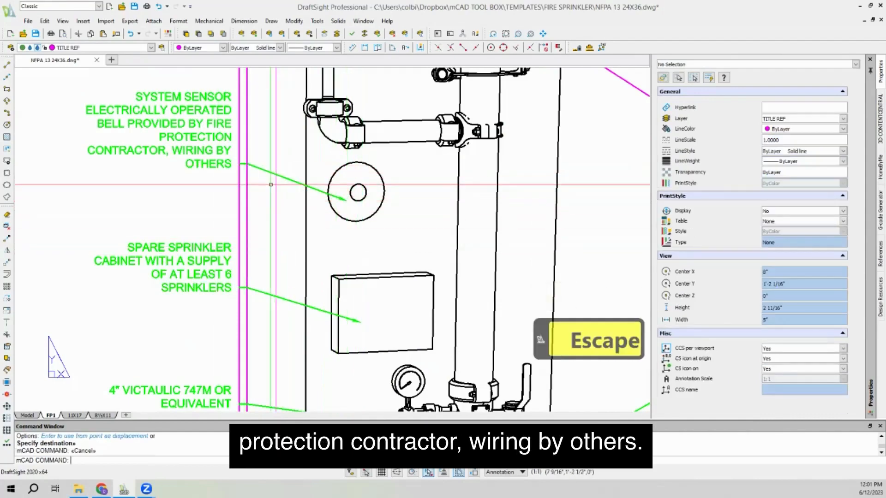
pyautogui.scroll(-6, 323, 244)
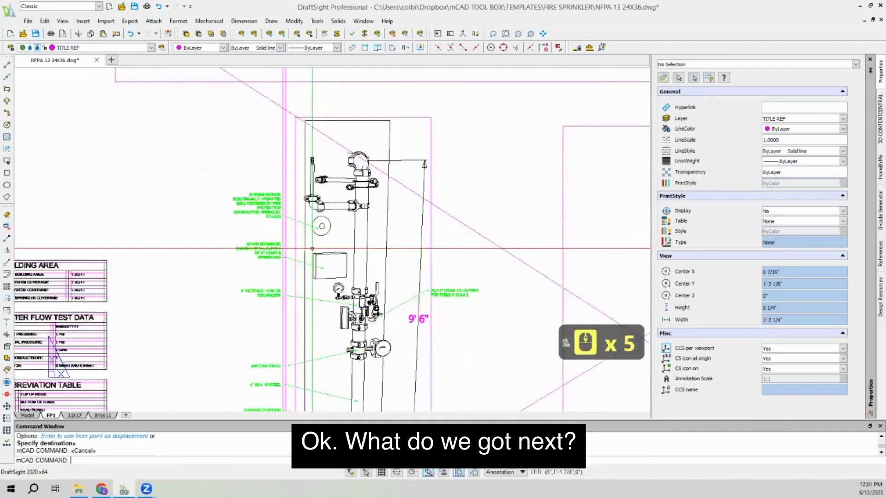
pyautogui.scroll(-1, 314, 245)
pyautogui.scroll(-3, 314, 248)
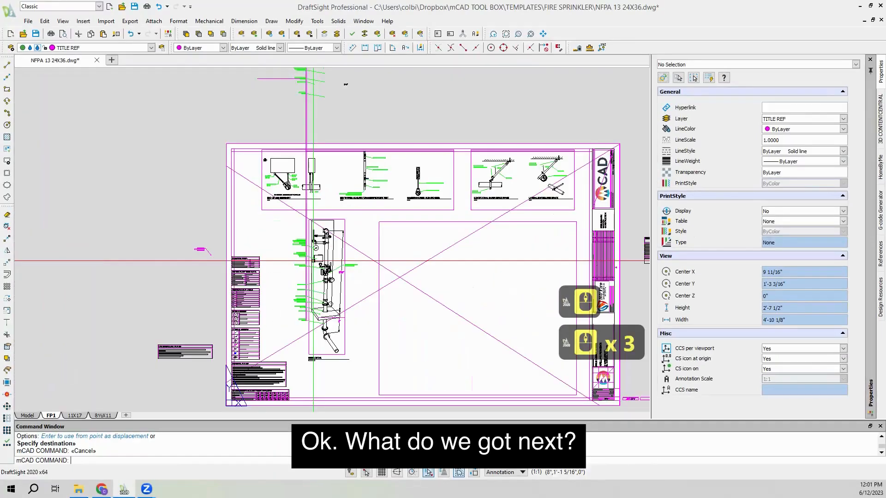
pyautogui.scroll(9, 313, 261)
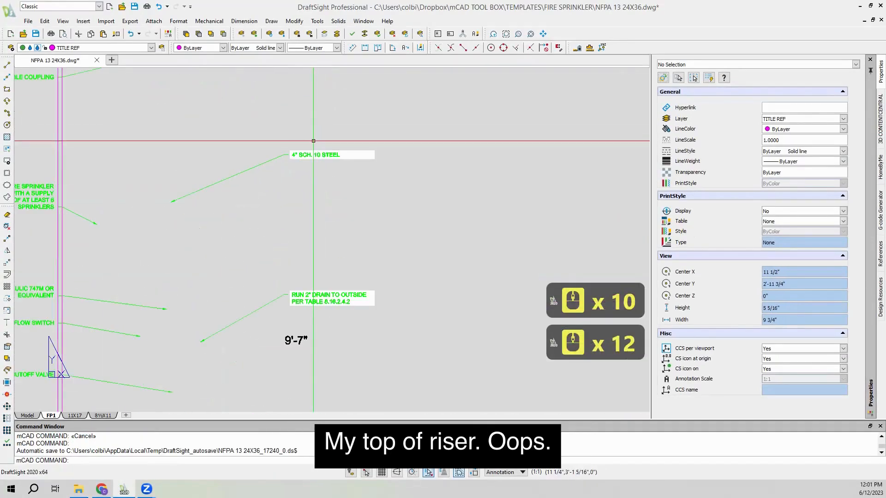
pyautogui.click(314, 142)
pyautogui.click(249, 177)
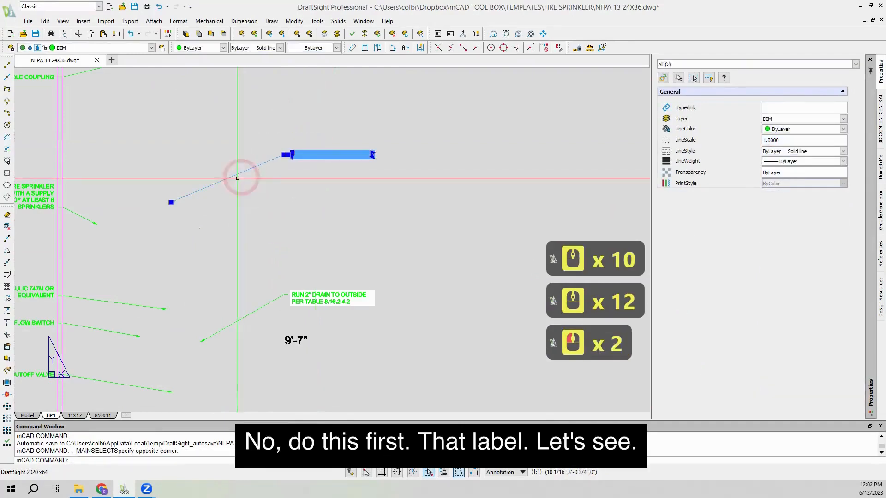
pyautogui.scroll(9, 233, 373)
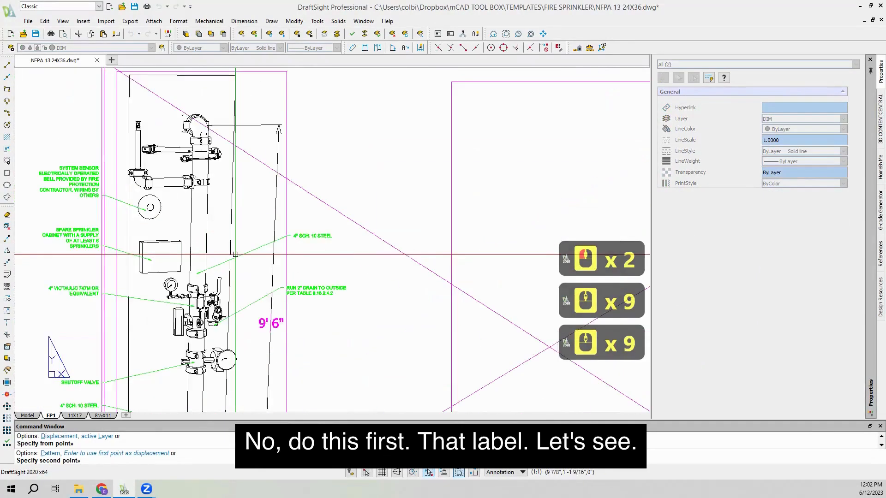
pyautogui.press('Escape')
# Step: Copy the riser's RUN 2" DRAIN TO OUTSIDE note and leader straight up with Ortho on, placing it beside the upper riser pipe
pyautogui.click(323, 290)
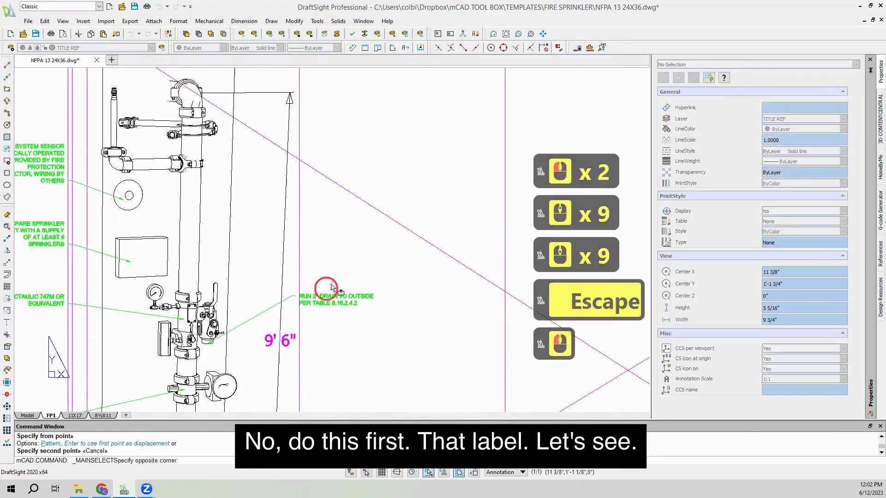
pyautogui.click(264, 314)
pyautogui.click(264, 312)
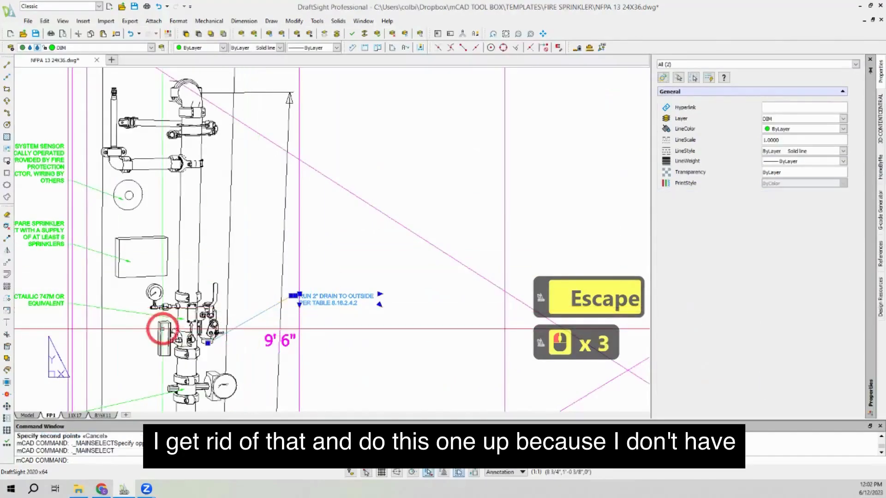
pyautogui.click(7, 239)
pyautogui.click(401, 358)
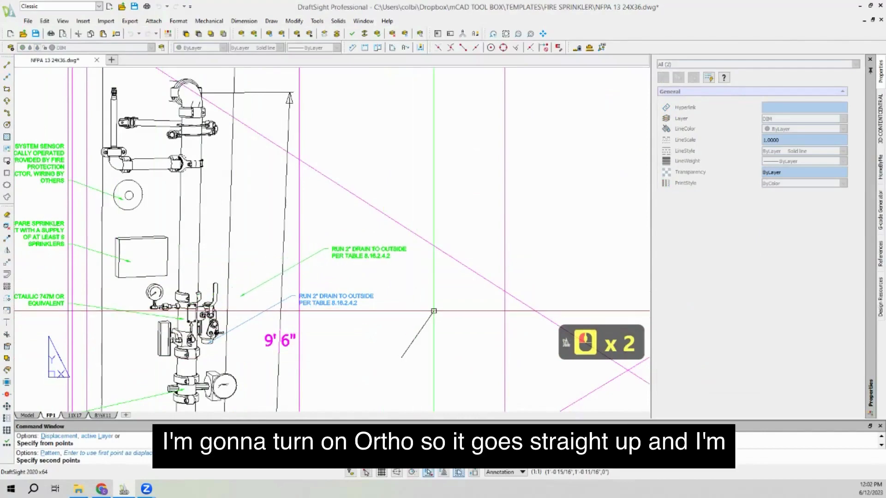
pyautogui.press('F8')
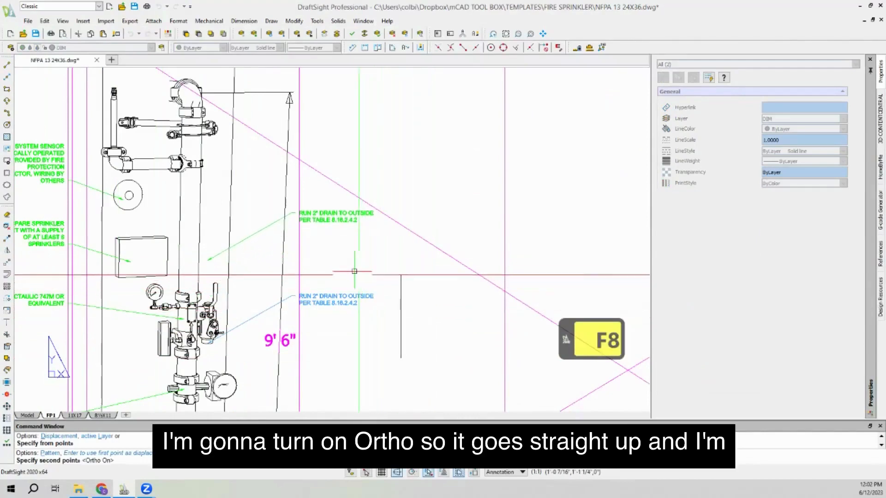
pyautogui.click(393, 270)
pyautogui.press('Escape')
pyautogui.moveTo(204, 257); pyautogui.dragTo(261, 245)
pyautogui.scroll(-3, 260, 246)
pyautogui.press('Escape')
# Step: Copy the full text of the riser's 4" SCH. 10 STEEL note below the shutoff valve to the clipboard
pyautogui.scroll(4, 231, 259)
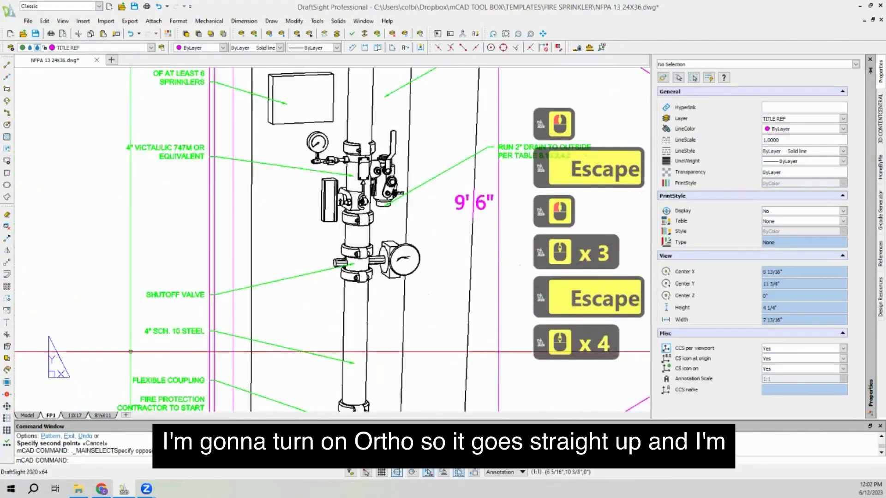
pyautogui.scroll(-4, 217, 266)
pyautogui.scroll(4, 205, 271)
pyautogui.click(197, 278)
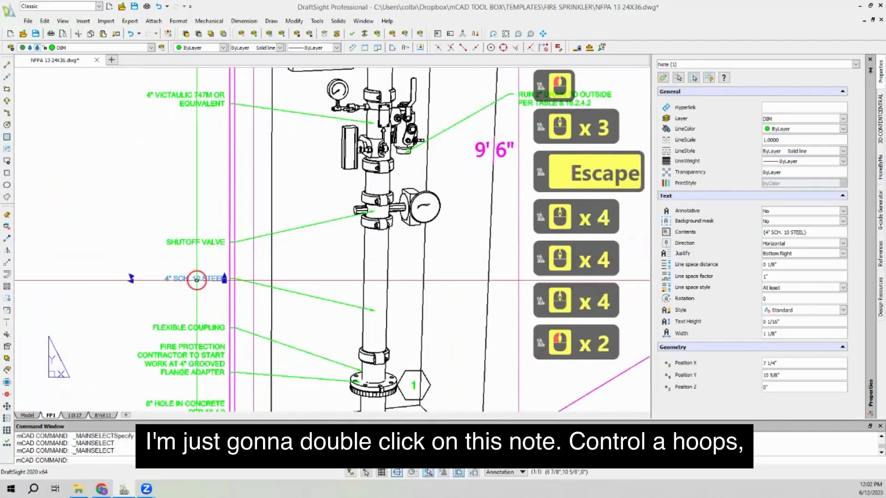
pyautogui.doubleClick(197, 278)
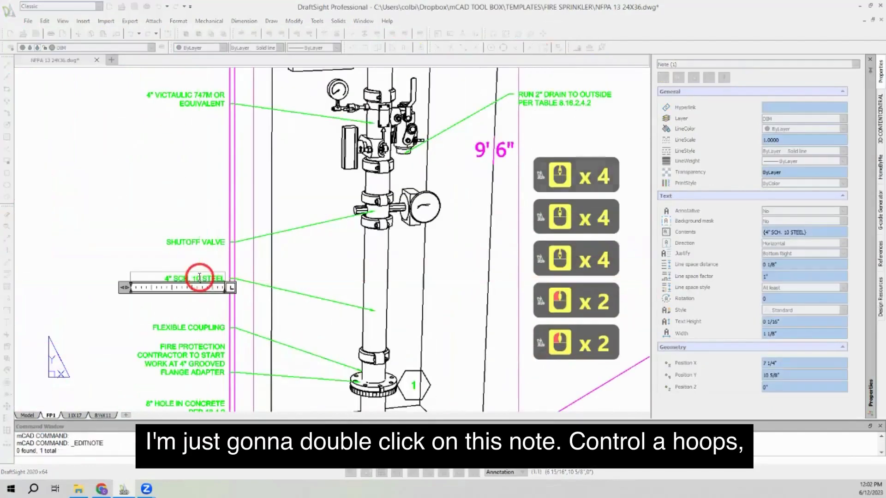
pyautogui.hotkey('ctrl', 'a')
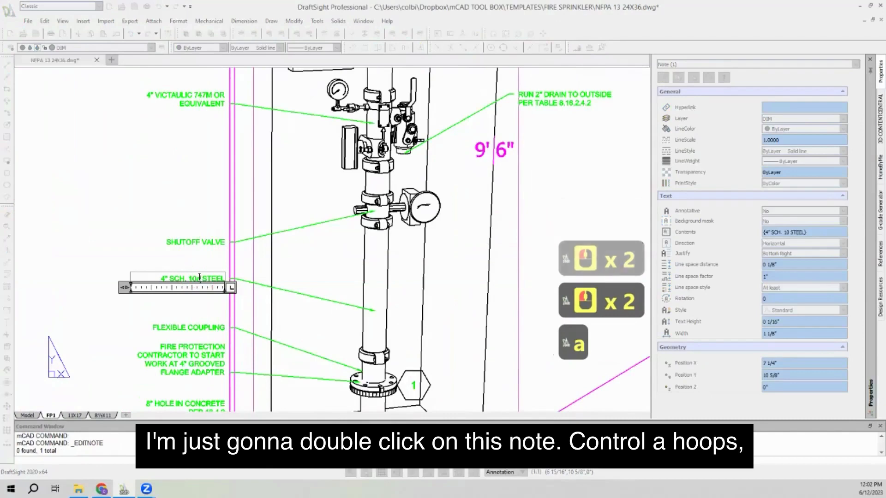
pyautogui.press('BackSpace')
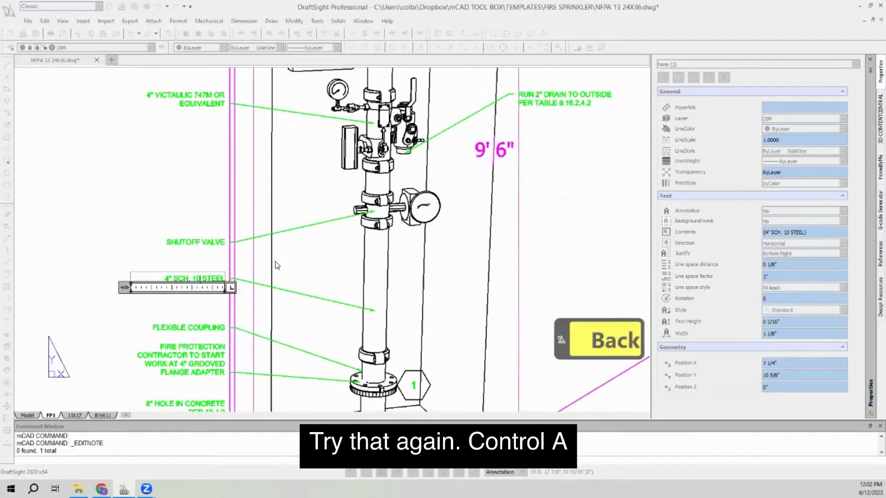
pyautogui.hotkey('ctrl', 'a')
pyautogui.hotkey('ctrl', 'c')
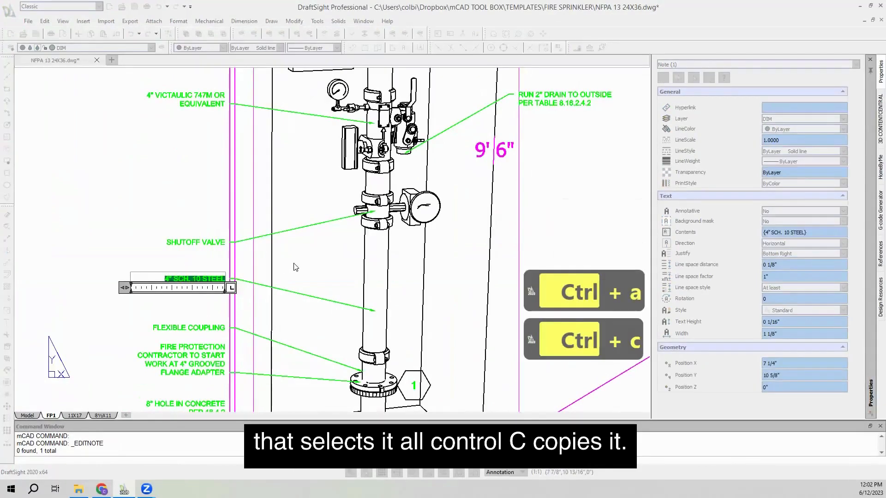
pyautogui.press('Escape')
# Step: Replace the text of the upper RUN 2" DRAIN TO OUTSIDE note with the copied 4" SCH. 10 STEEL
pyautogui.scroll(8, 416, 185)
pyautogui.doubleClick(444, 134)
pyautogui.hotkey('ctrl', 'a')
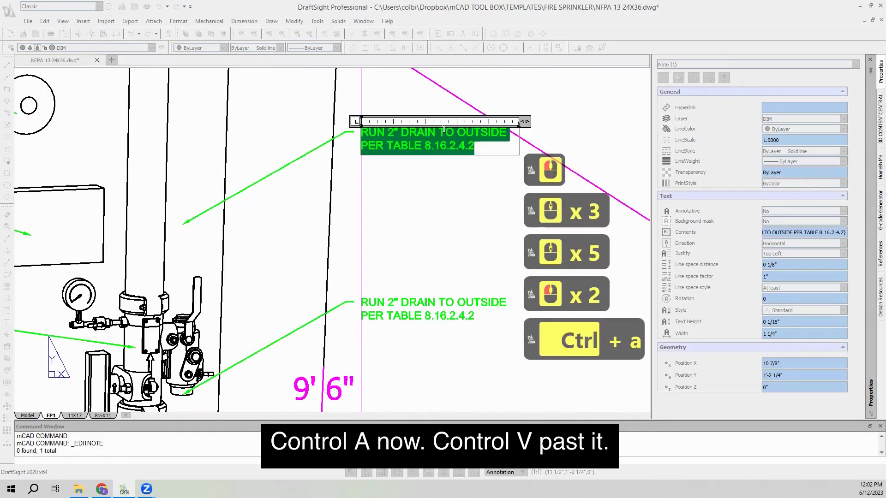
pyautogui.hotkey('ctrl', 'v')
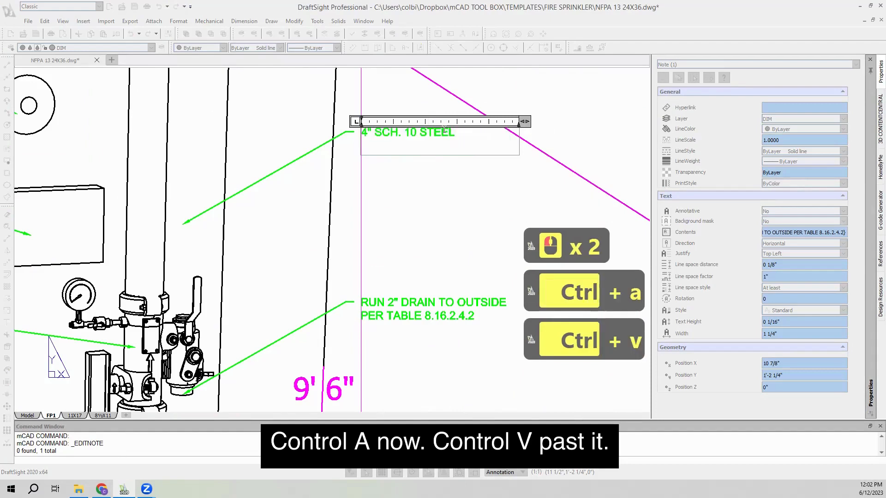
pyautogui.click(455, 180)
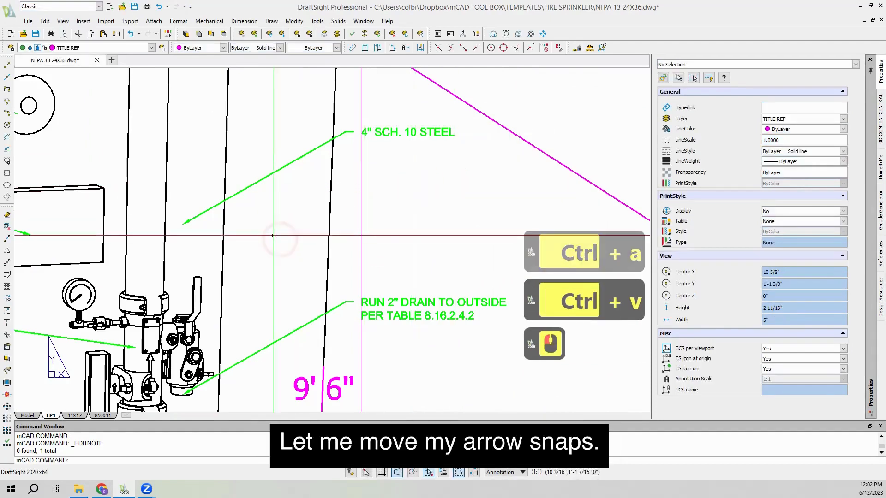
pyautogui.click(208, 210)
pyautogui.click(182, 224)
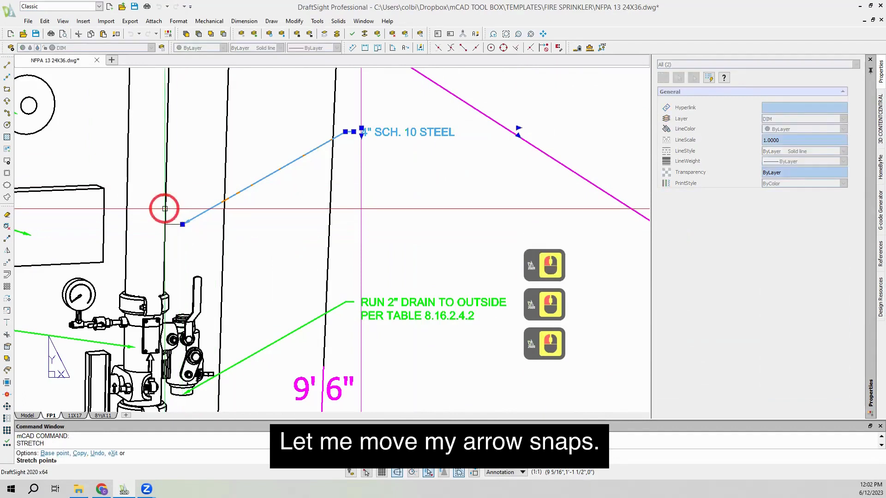
pyautogui.click(199, 201)
pyautogui.click(199, 202)
pyautogui.click(171, 243)
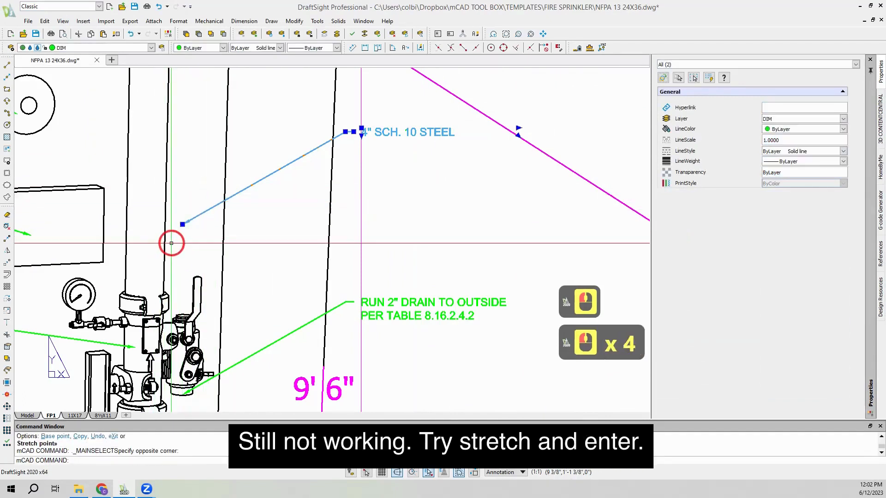
pyautogui.write('s')
pyautogui.press('Return')
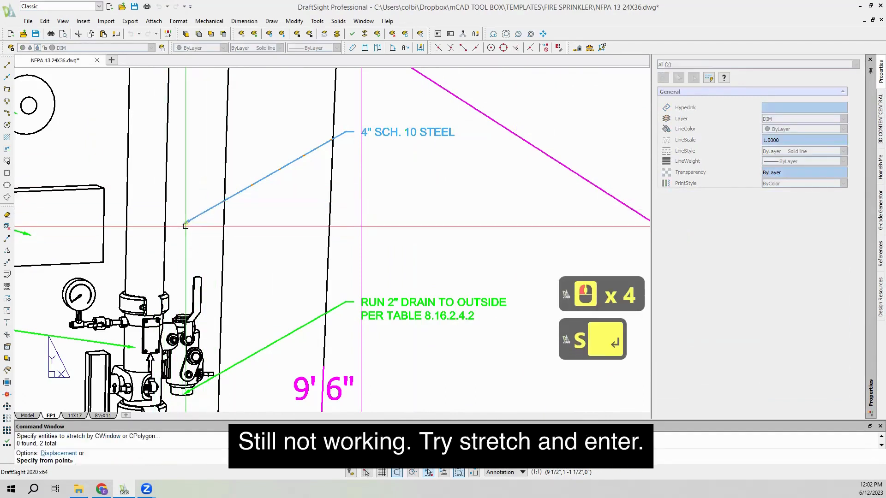
pyautogui.click(183, 227)
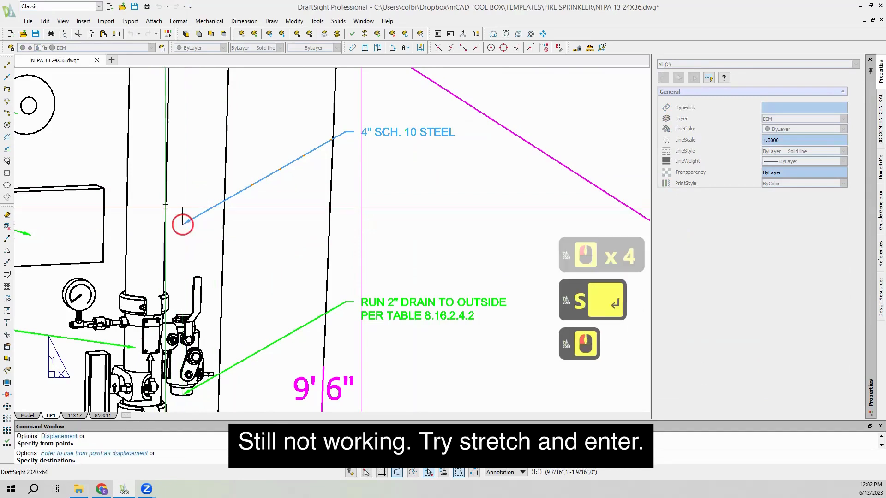
pyautogui.click(145, 193)
pyautogui.press('Escape')
# Step: Stretch the upper 4" SCH. 10 STEEL leader with Ortho off so its arrow lands inside the riser pipe
pyautogui.click(200, 201)
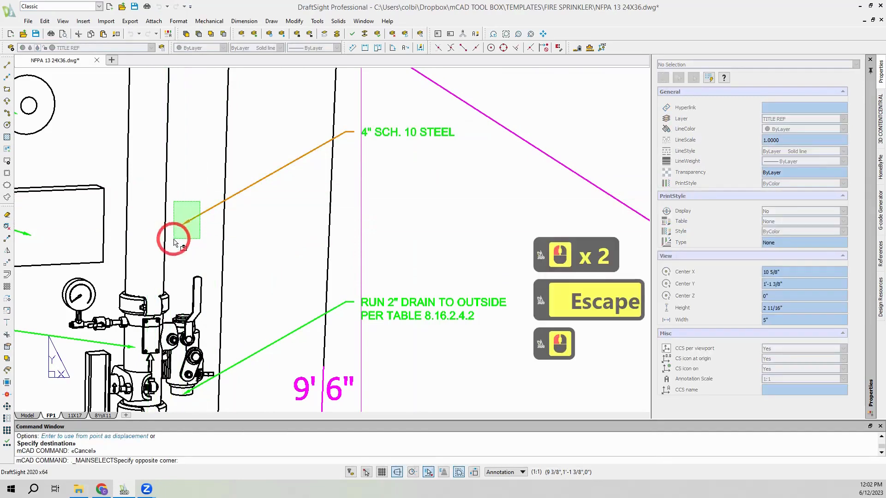
pyautogui.click(173, 238)
pyautogui.write('S')
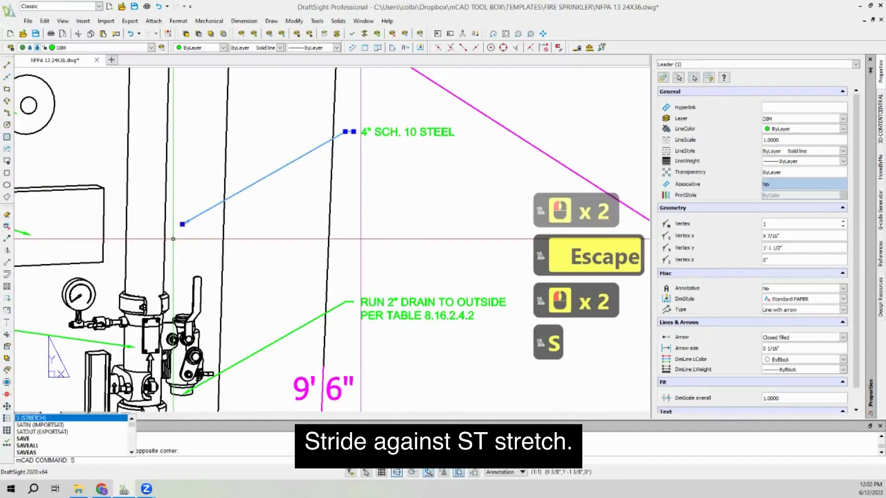
pyautogui.press('Return')
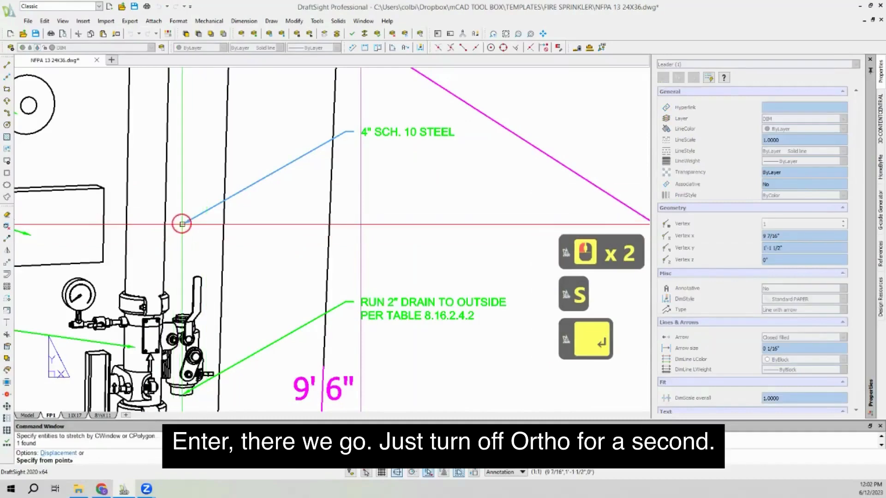
pyautogui.click(183, 224)
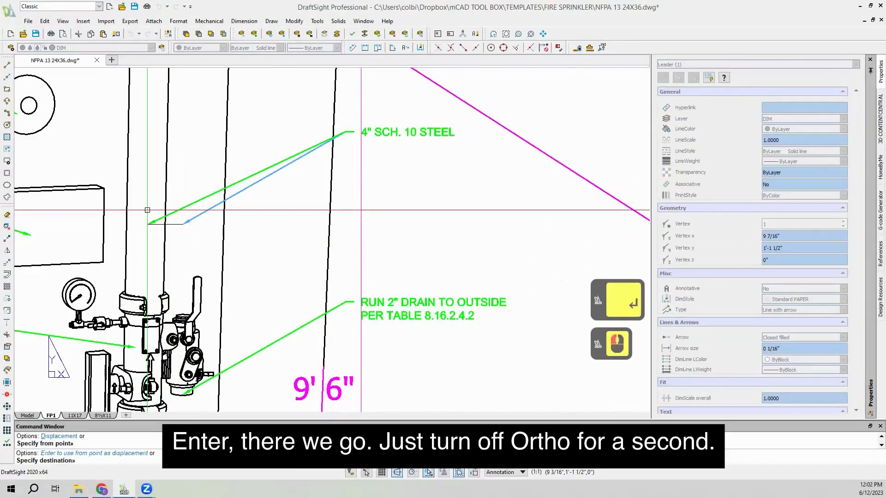
pyautogui.press('F8')
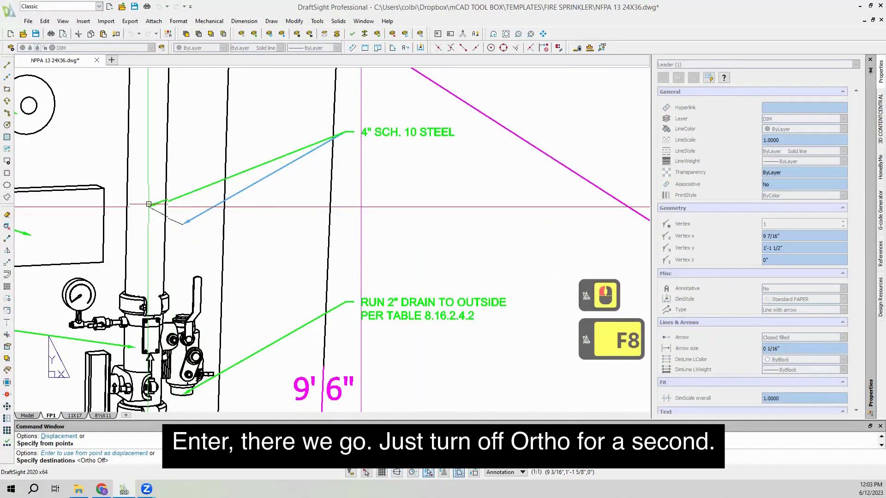
pyautogui.click(143, 184)
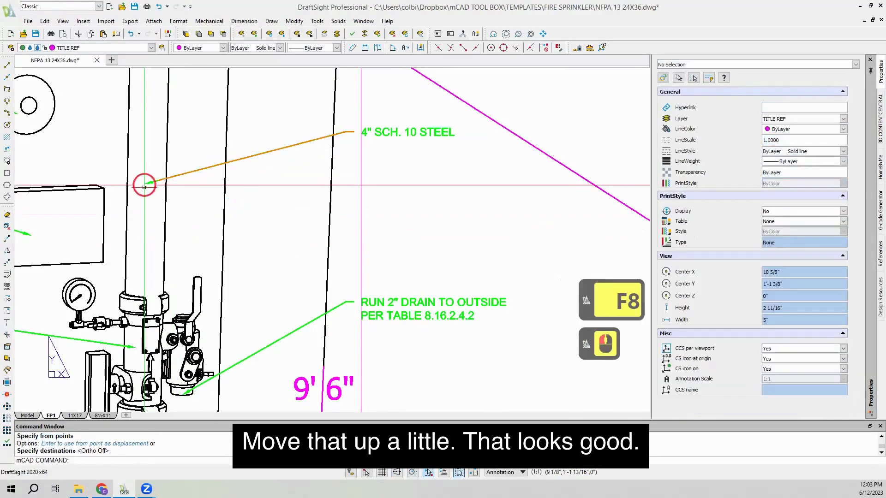
pyautogui.scroll(-5, 157, 272)
pyautogui.press('Escape')
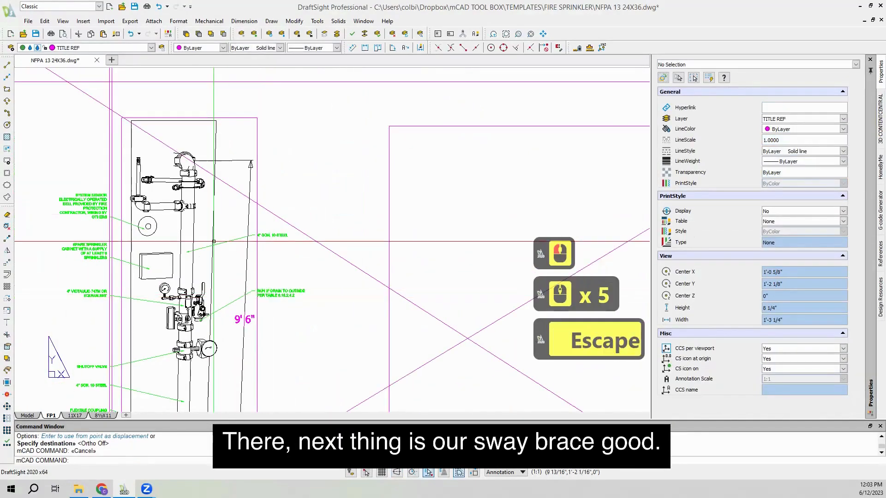
# Step: Copy the upper 4" SCH. 10 STEEL note and leader straight up with Ortho on, placing it beside the riser's sway brace
pyautogui.scroll(3, 213, 242)
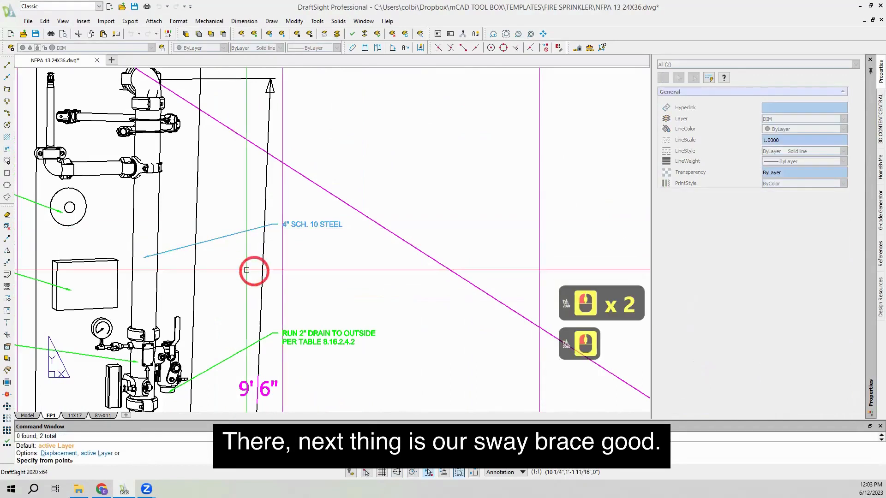
pyautogui.click(336, 280)
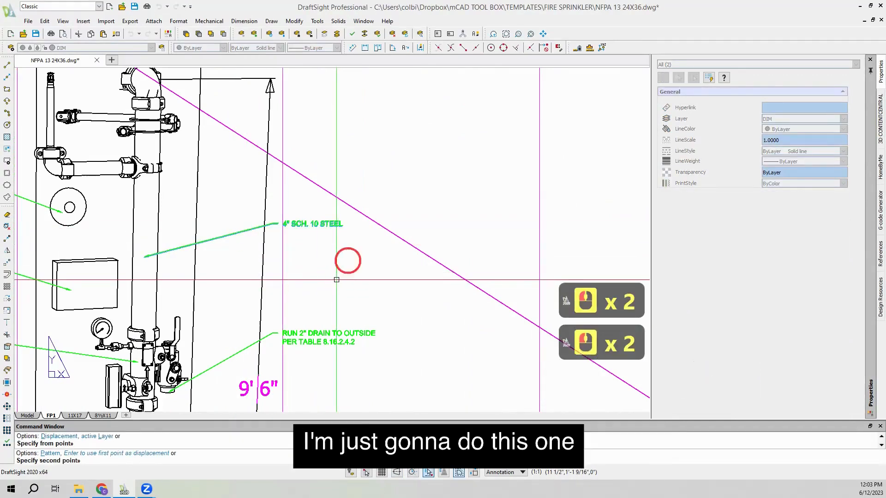
pyautogui.press('F8')
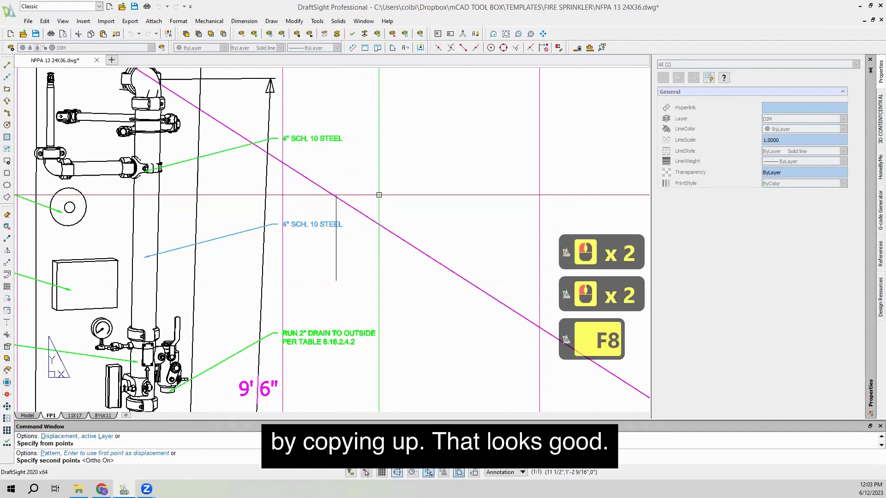
pyautogui.click(351, 139)
pyautogui.press('Escape')
# Step: Replace the topmost copied note's text with 4-WAY SEISMIC BRACE and bring its leader arrow onto the brace clamp
pyautogui.doubleClick(336, 113)
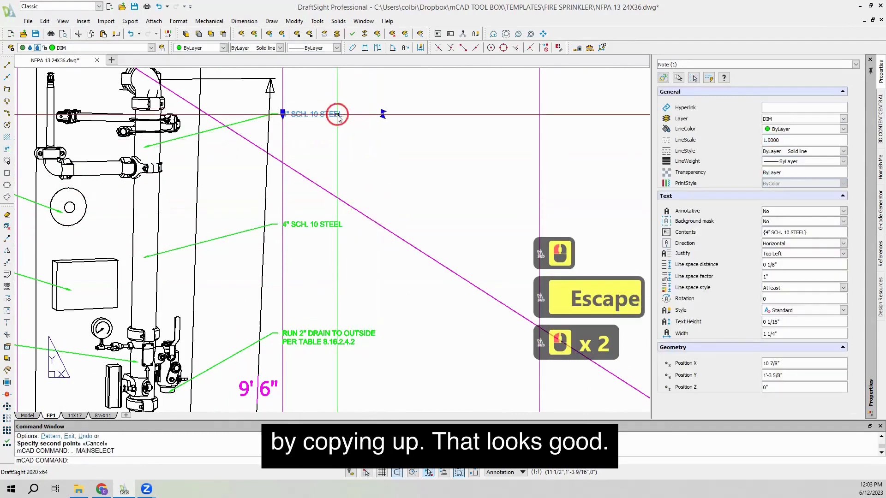
pyautogui.hotkey('ctrl', 'a')
pyautogui.write('4')
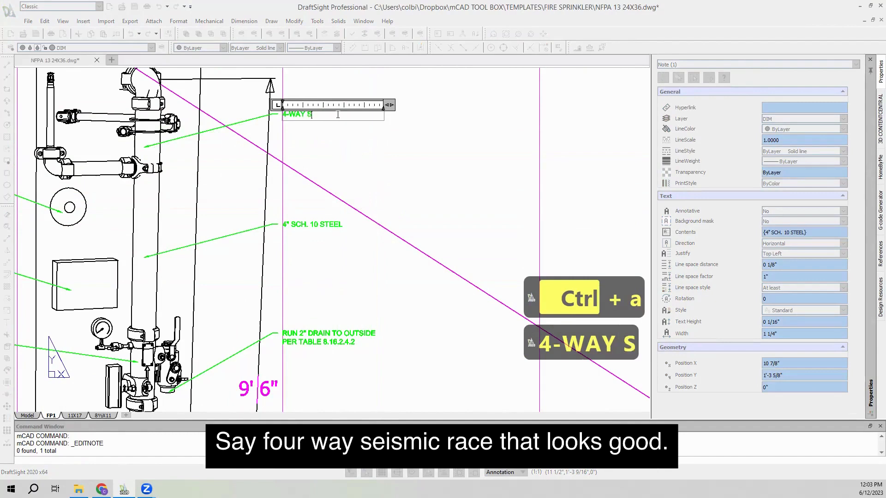
pyautogui.write('-WAY SEISM')
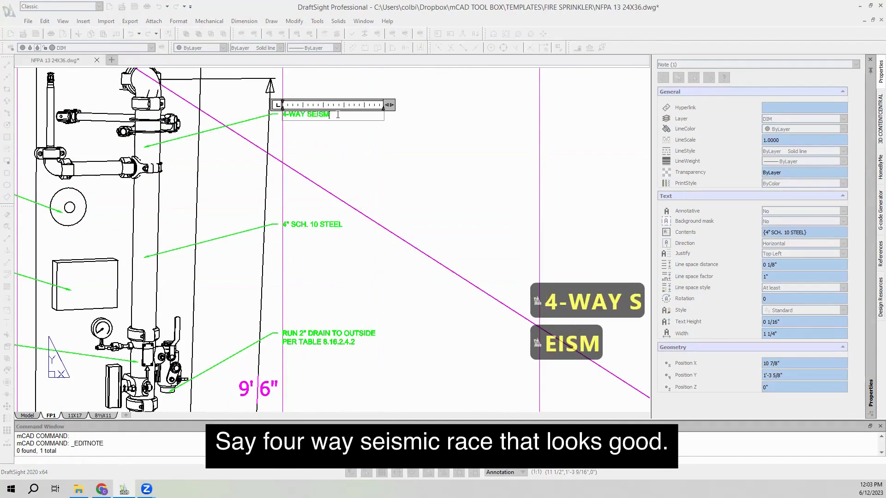
pyautogui.write('IC BRA')
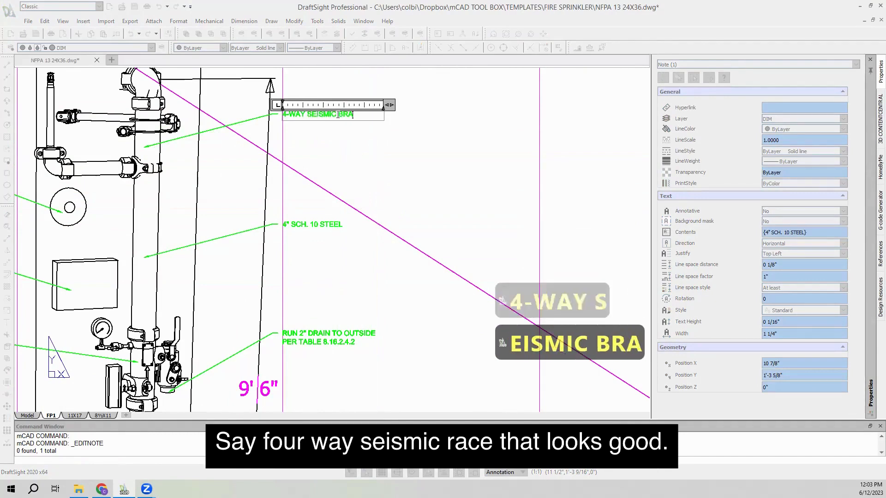
pyautogui.press('Escape')
# Step: Examine the FLEXIBLE COUPLING note near the riser's base and the couplings at the top of the riser
pyautogui.scroll(-5, 203, 207)
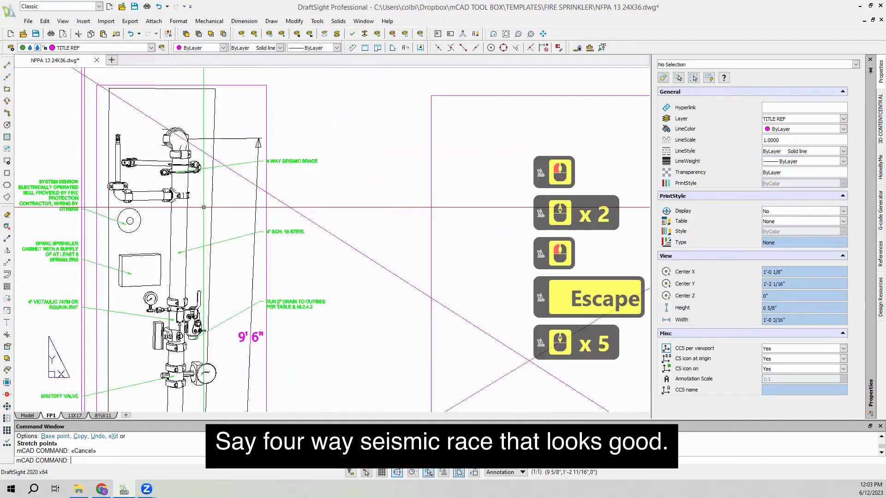
pyautogui.scroll(3, 204, 207)
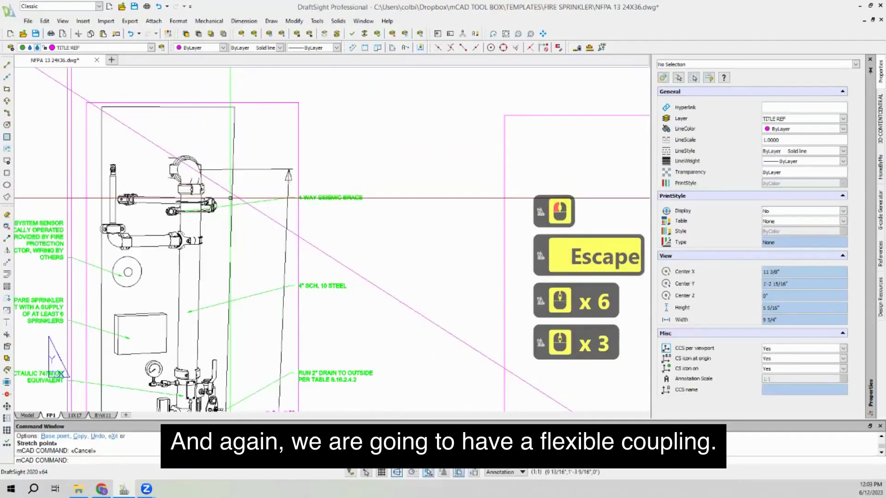
pyautogui.scroll(-2, 192, 196)
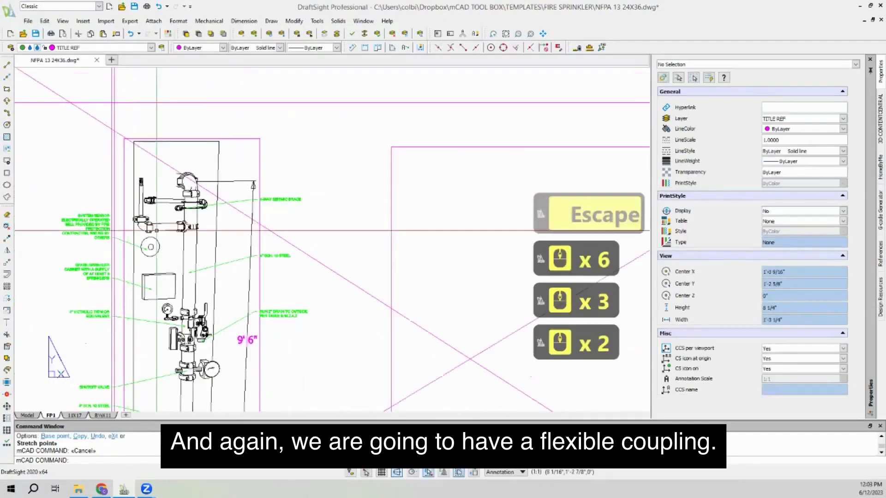
pyautogui.scroll(-2, 192, 195)
pyautogui.scroll(4, 131, 312)
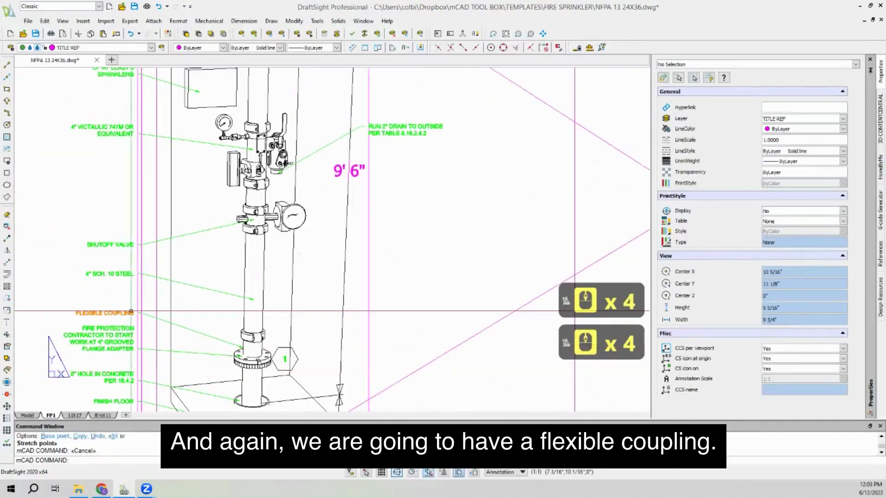
pyautogui.scroll(-3, 160, 318)
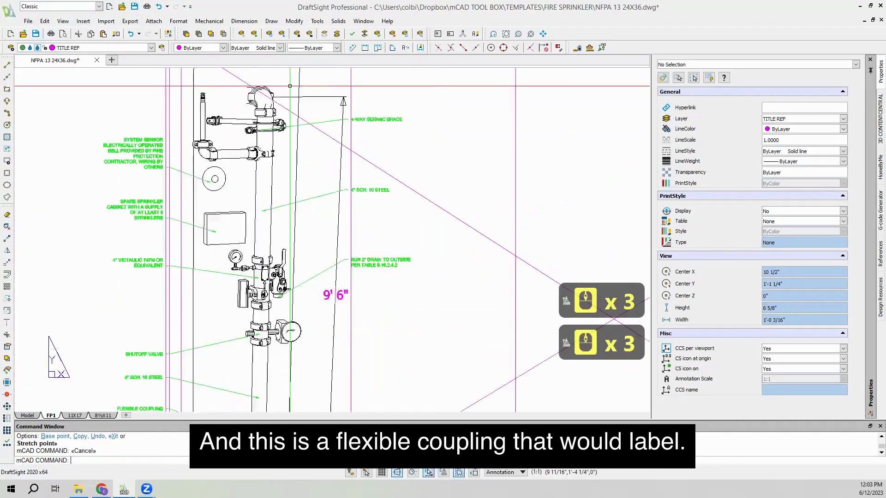
pyautogui.scroll(4, 233, 147)
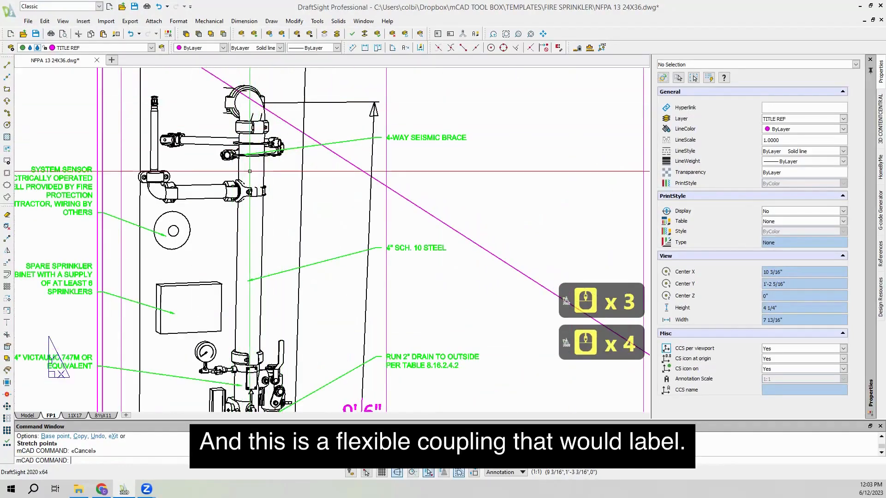
pyautogui.scroll(-2, 249, 171)
pyautogui.scroll(2, 368, 149)
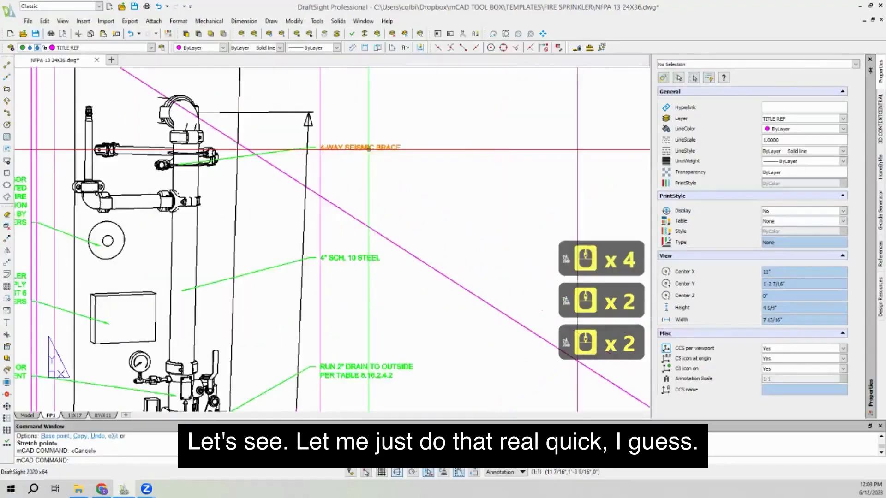
pyautogui.scroll(1, 368, 149)
pyautogui.click(283, 154)
pyautogui.click(228, 155)
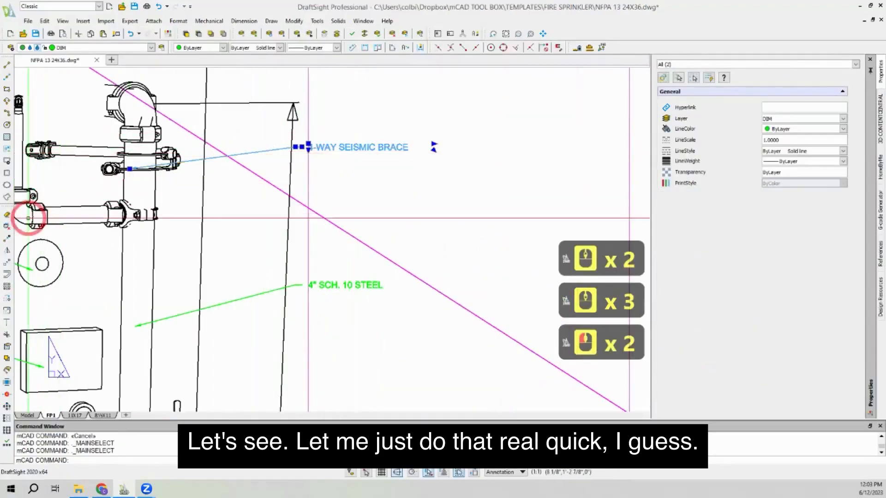
pyautogui.click(7, 237)
pyautogui.click(459, 219)
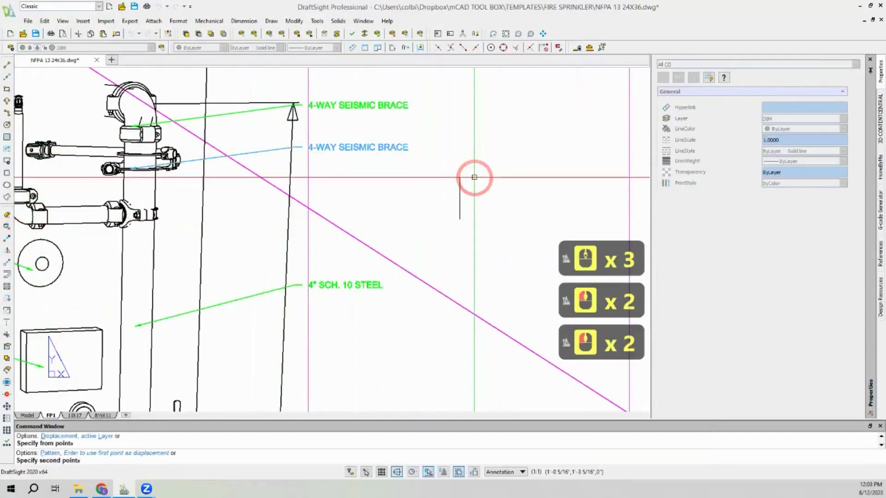
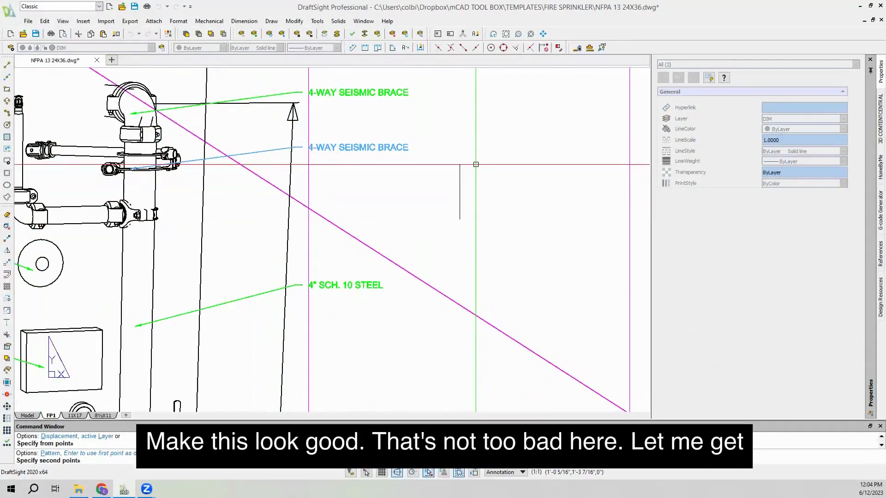
pyautogui.press('Escape')
# Step: Move the hexagonal 2 marker from the loose notes above the sheet to just above the riser's top elbow, with Ortho off
pyautogui.scroll(-15, 476, 164)
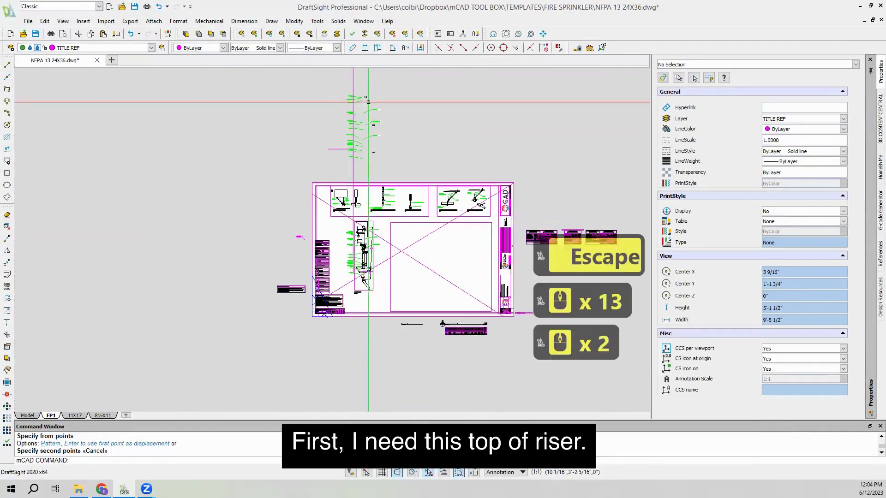
pyautogui.scroll(11, 368, 91)
pyautogui.click(369, 117)
pyautogui.click(312, 233)
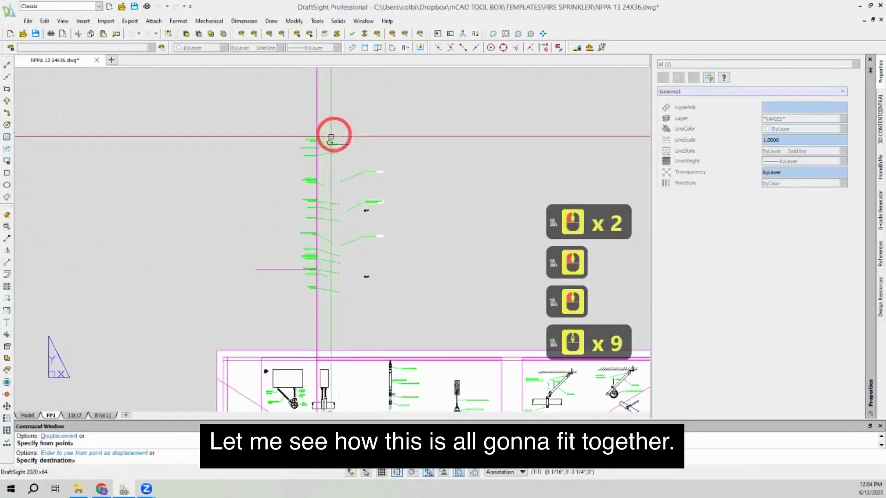
pyautogui.scroll(-4, 323, 185)
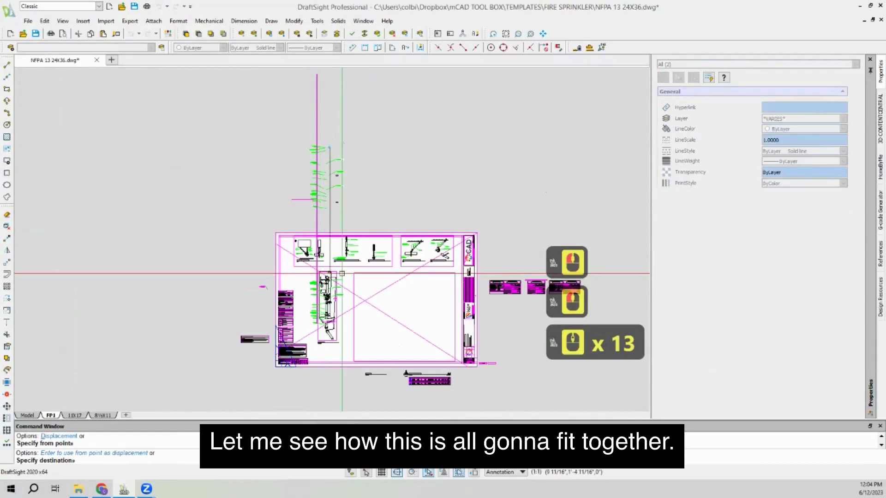
pyautogui.press('F8')
pyautogui.scroll(5, 341, 274)
pyautogui.click(331, 219)
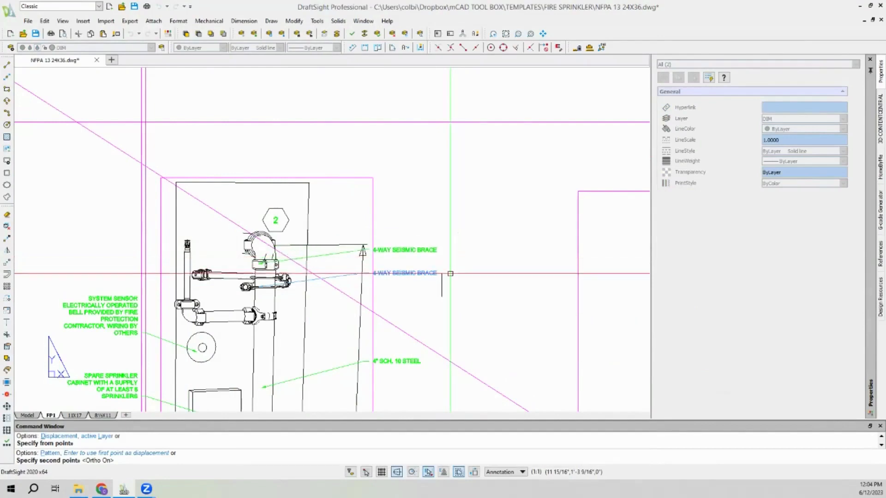
# Step: Copy the 4-WAY SEISMIC BRACE note and leader straight up with Ortho on, placing it beside the riser's top elbow
pyautogui.click(403, 266)
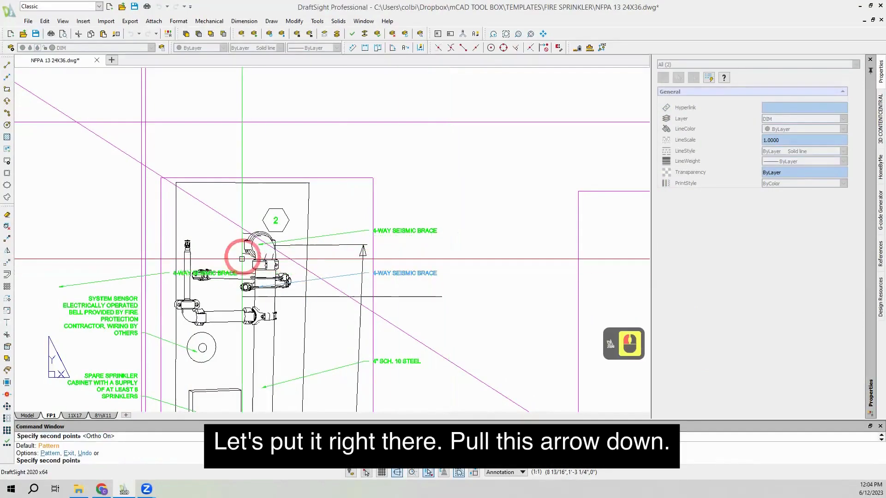
pyautogui.press('Escape')
pyautogui.click(261, 245)
pyautogui.click(259, 245)
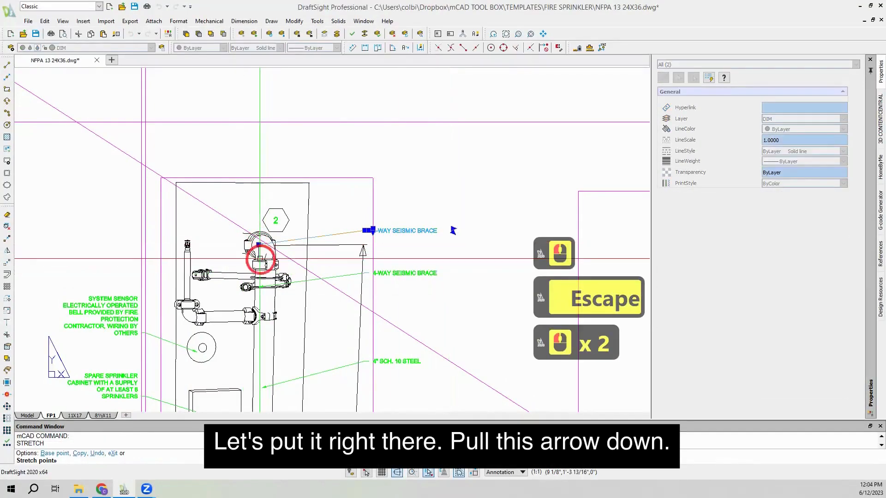
pyautogui.scroll(3, 261, 263)
pyautogui.click(262, 267)
pyautogui.press('Escape')
pyautogui.scroll(7, 257, 222)
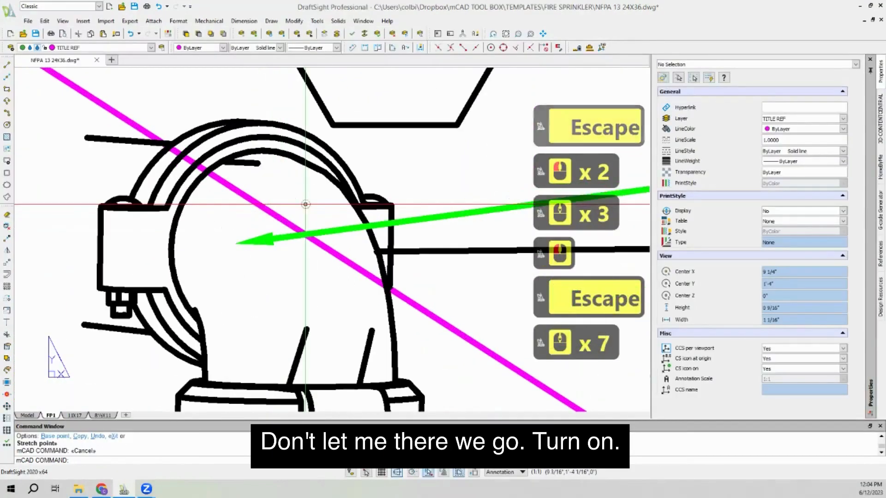
# Step: Stretch the leader arrow of the upper 4-WAY SEISMIC BRACE note down onto the coupling below the top elbow, with Ortho off
pyautogui.click(225, 274)
pyautogui.click(225, 273)
pyautogui.write('s')
pyautogui.press('Return')
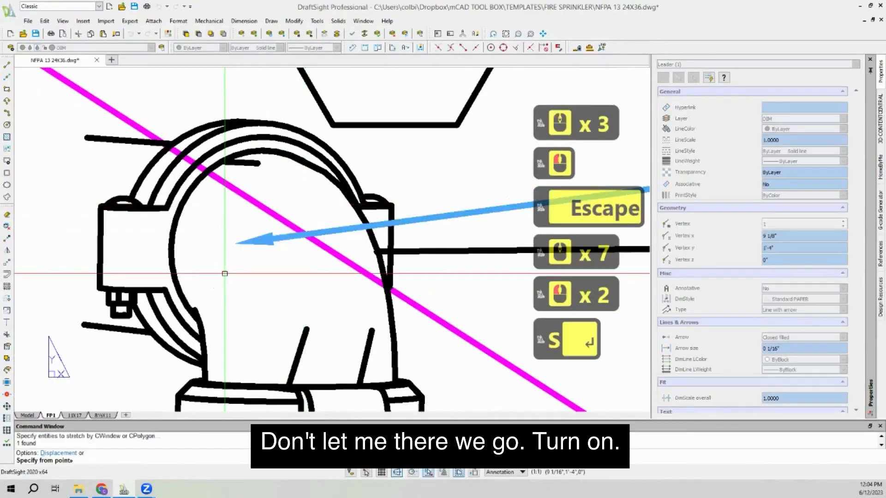
pyautogui.click(235, 245)
pyautogui.scroll(-8, 234, 249)
pyautogui.scroll(3, 244, 279)
pyautogui.press('F8')
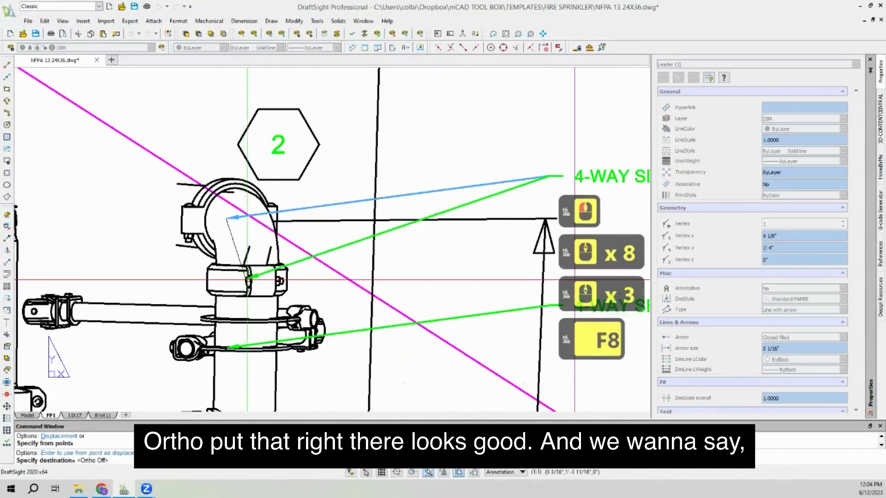
pyautogui.scroll(2, 249, 300)
pyautogui.click(264, 278)
pyautogui.scroll(-6, 171, 290)
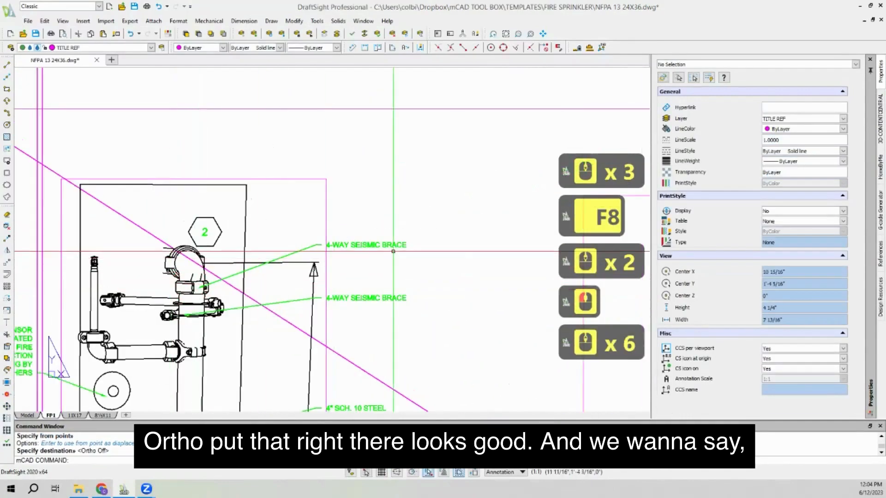
pyautogui.press('Escape')
# Step: Copy the text FLEXIBLE COUPLING from the note near the riser's base into the upper 4-WAY SEISMIC BRACE note
pyautogui.scroll(-6, 259, 245)
pyautogui.scroll(-1, 259, 246)
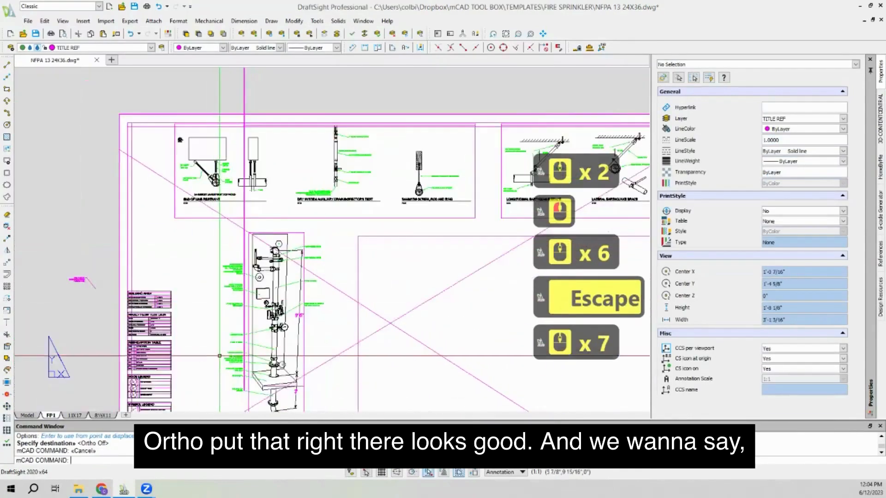
pyautogui.scroll(10, 231, 256)
pyautogui.scroll(-3, 218, 259)
pyautogui.scroll(-1, 218, 259)
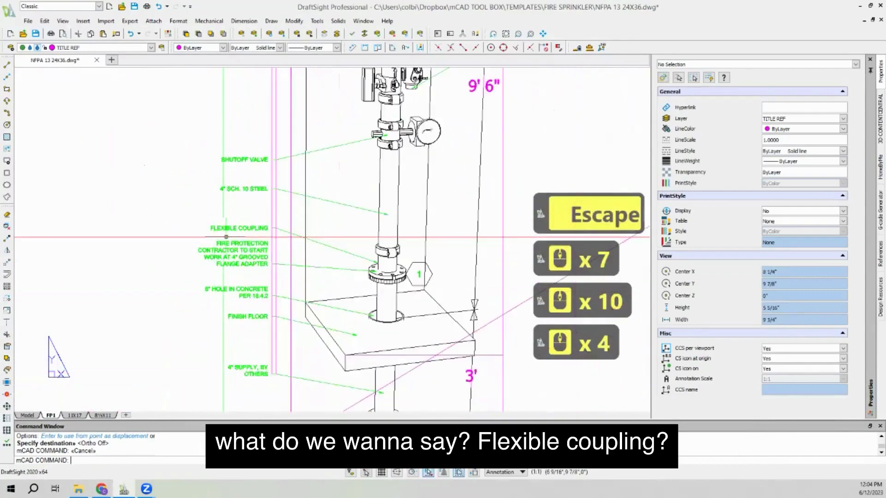
pyautogui.scroll(3, 236, 234)
pyautogui.doubleClick(234, 228)
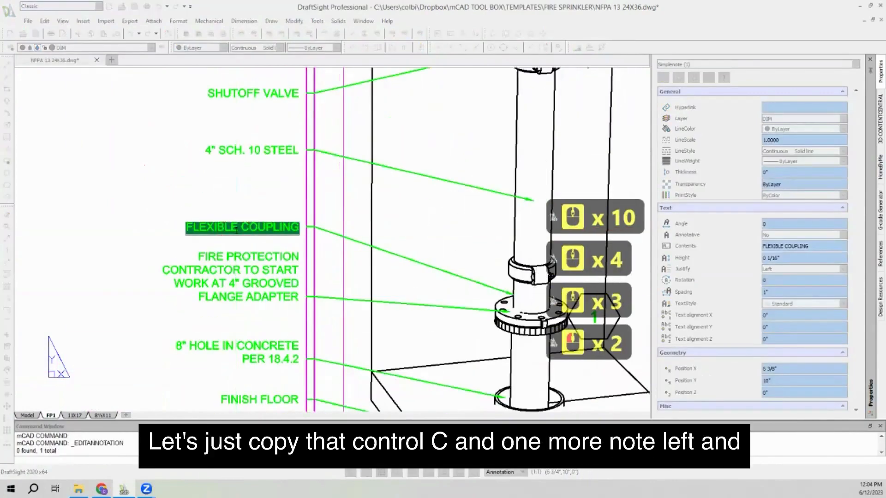
pyautogui.hotkey('ctrl', 'c')
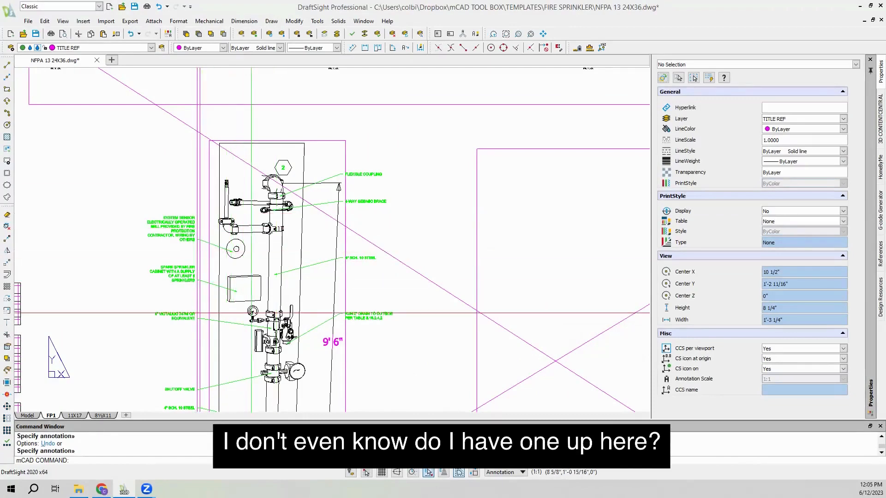
# Step: Examine the loose notes above the sheet for a callout that suits the pipe leaving the riser's top elbow
pyautogui.scroll(-8, 251, 313)
pyautogui.scroll(12, 318, 139)
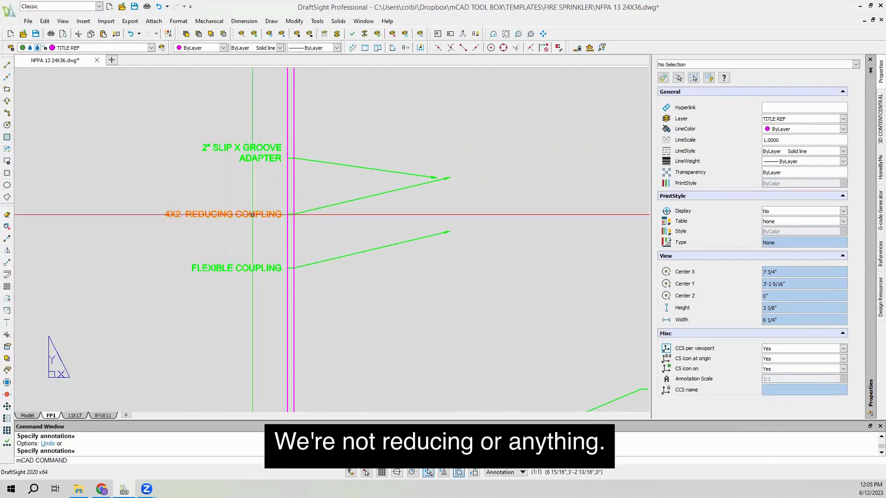
pyautogui.scroll(-13, 252, 215)
pyautogui.scroll(6, 287, 230)
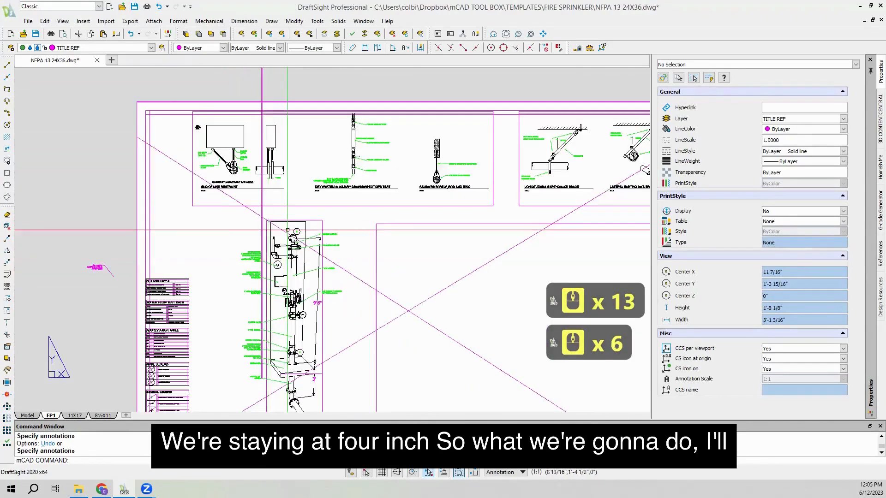
# Step: Copy the SYSTEM SENSOR bell note and its leader straight up with Ortho on, placing them beside the riser's top elbow
pyautogui.scroll(12, 288, 230)
pyautogui.scroll(-2, 206, 307)
pyautogui.scroll(1, 205, 307)
pyautogui.click(206, 306)
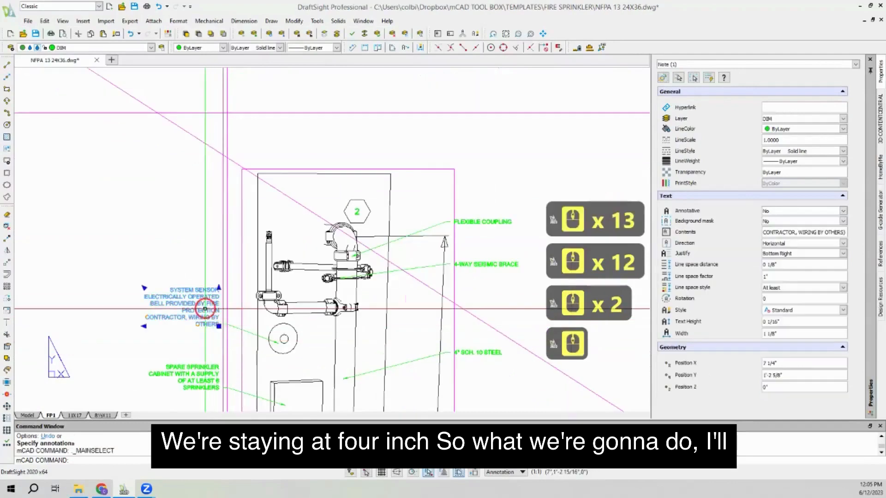
pyautogui.click(233, 327)
pyautogui.click(7, 239)
pyautogui.click(106, 317)
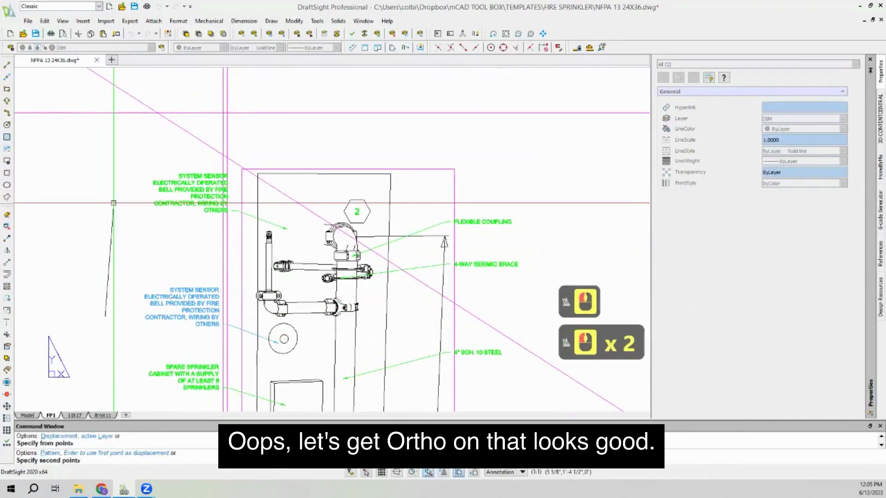
pyautogui.press('F8')
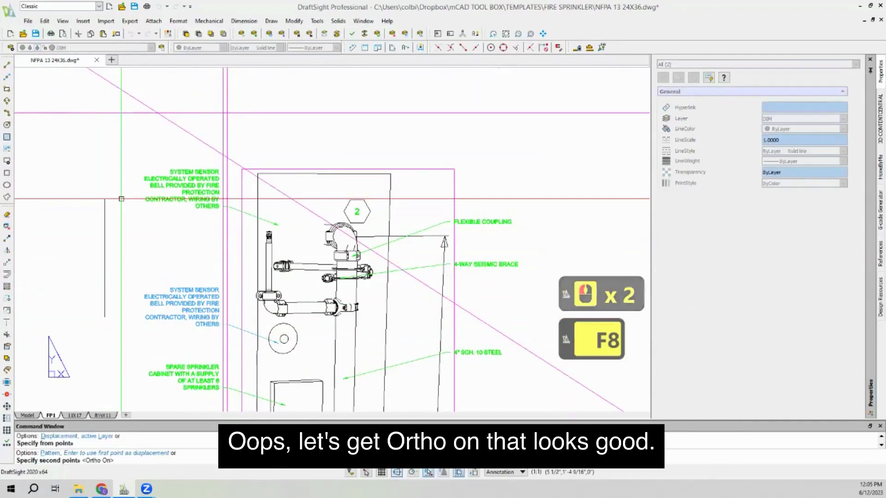
pyautogui.click(271, 223)
pyautogui.press('Escape')
# Step: Replace the copied bell note's text with 4" TO WET SYSTEM
pyautogui.click(196, 191)
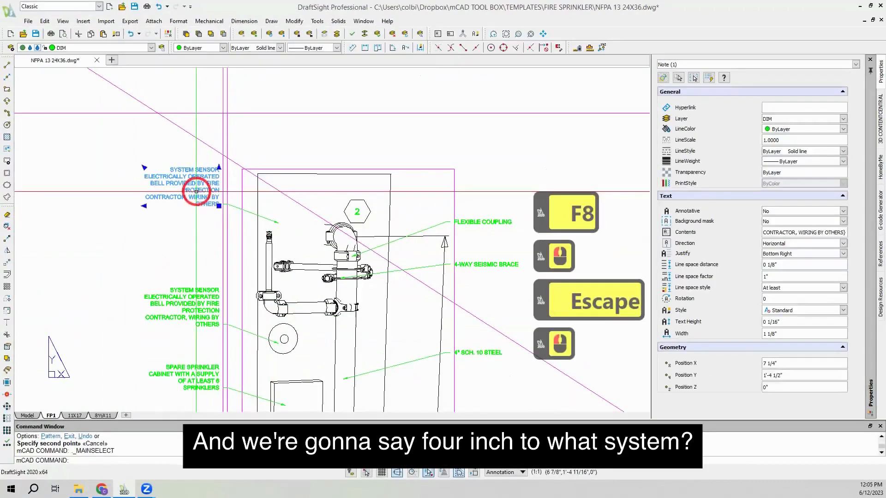
pyautogui.doubleClick(196, 191)
pyautogui.hotkey('ctrl', 'a')
pyautogui.write('4"')
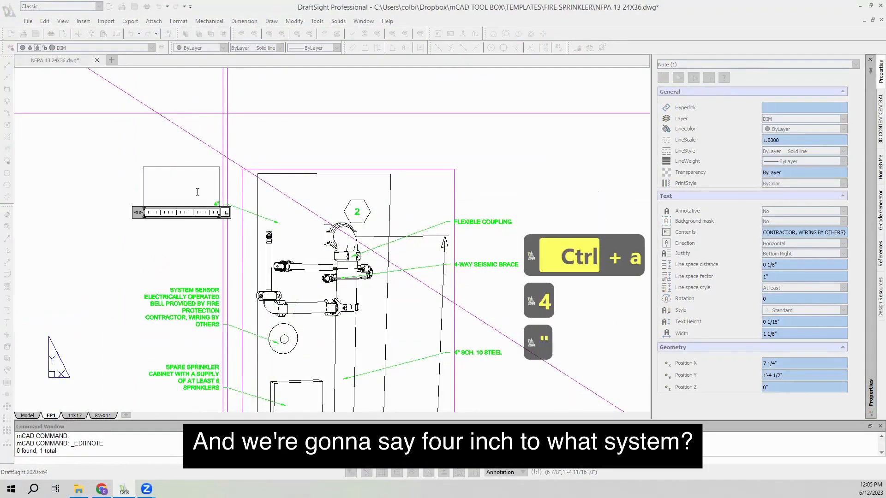
pyautogui.write(' F')
pyautogui.press('BackSpace')
pyautogui.write('TO')
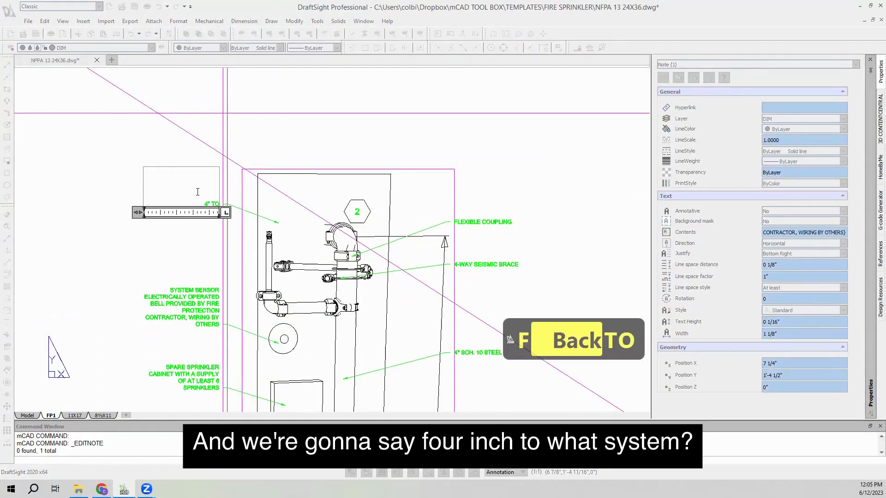
pyautogui.write(' WET SYSTEM')
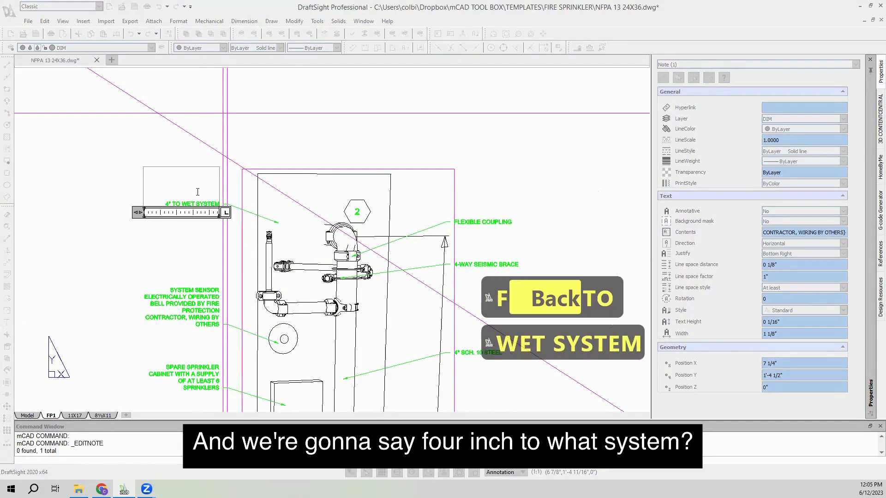
pyautogui.click(193, 245)
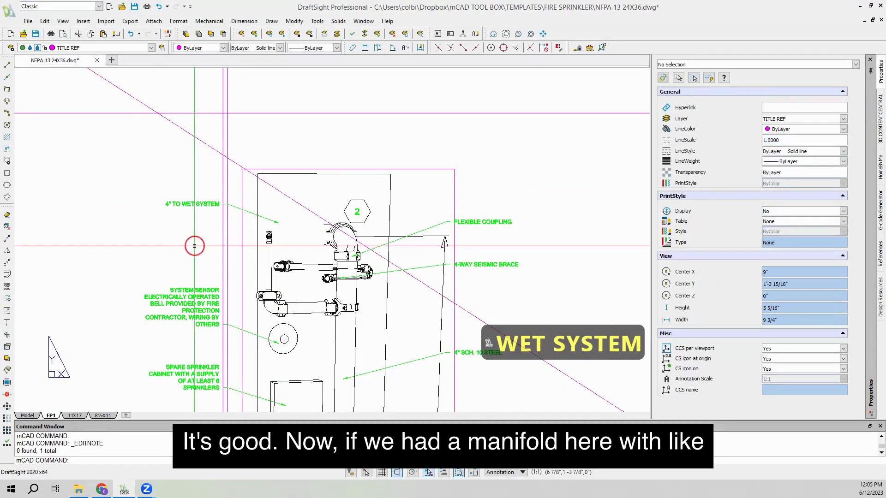
pyautogui.click(288, 206)
pyautogui.click(269, 220)
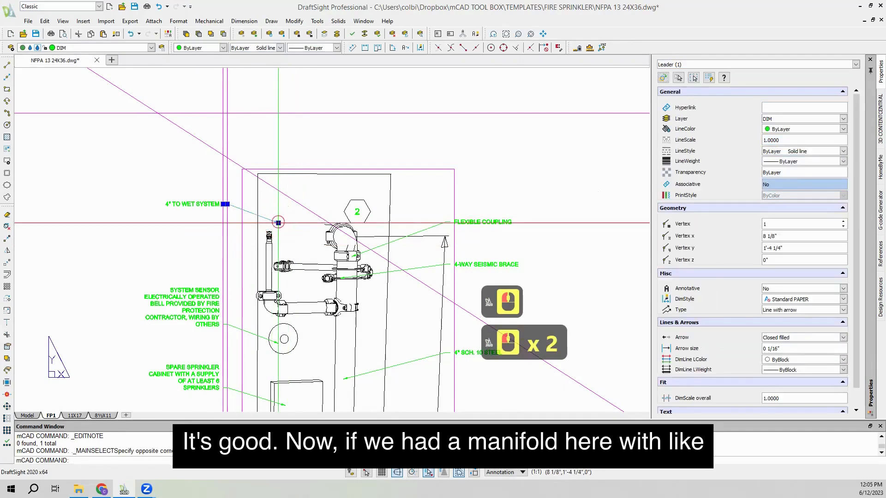
pyautogui.click(278, 223)
pyautogui.press('Escape')
# Step: Stretch the 4" TO WET SYSTEM leader arrow to the open pipe end beside the riser's top elbow, with Ortho off
pyautogui.scroll(5, 293, 217)
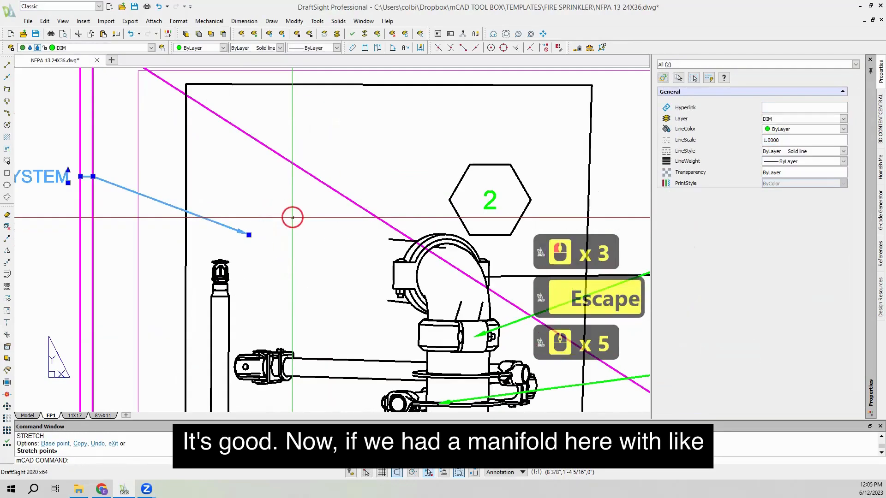
pyautogui.click(293, 217)
pyautogui.click(226, 245)
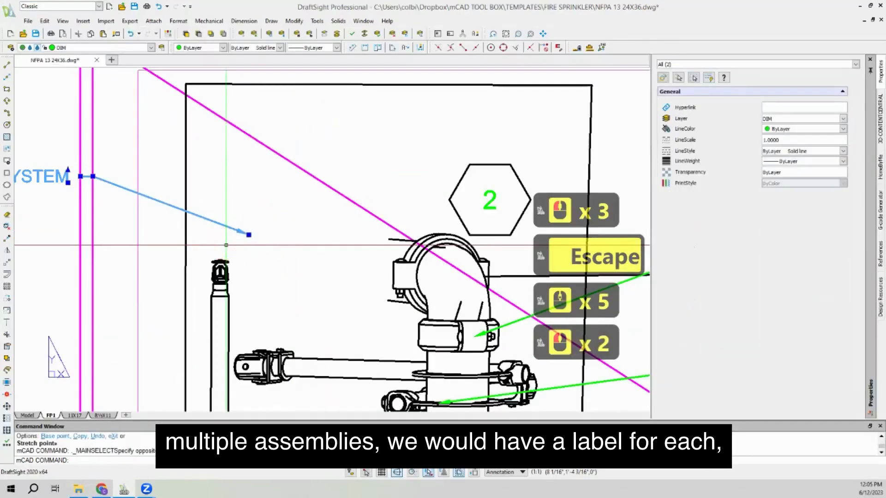
pyautogui.write('s')
pyautogui.press('Return')
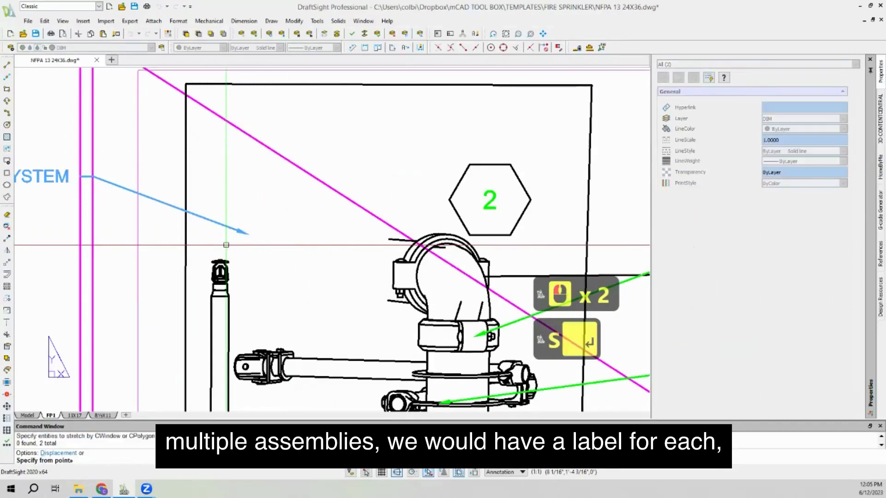
pyautogui.click(247, 233)
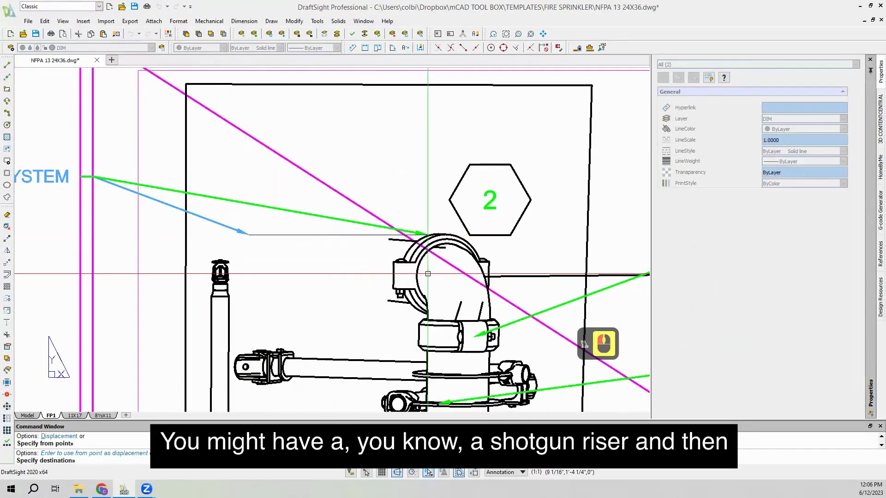
pyautogui.press('F8')
pyautogui.click(366, 251)
# Step: Examine the labelled riser detail and its two vertical height dimensions above and below the finish floor
pyautogui.scroll(-11, 366, 251)
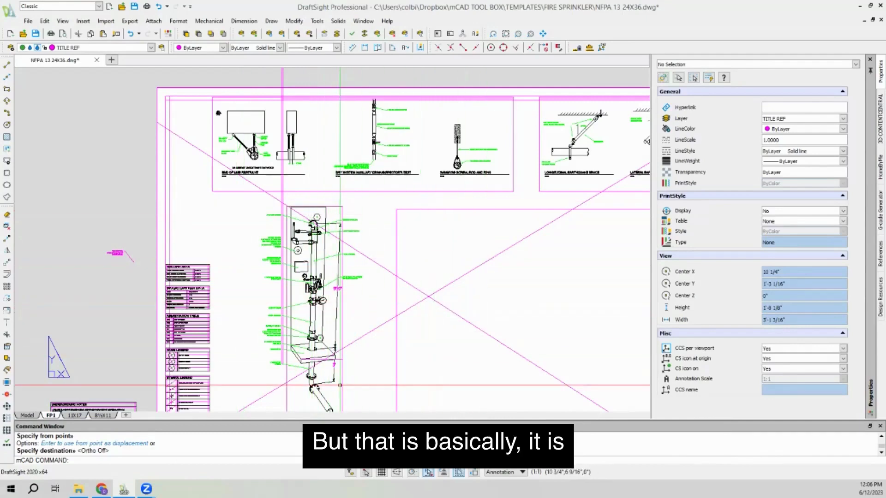
pyautogui.scroll(3, 324, 304)
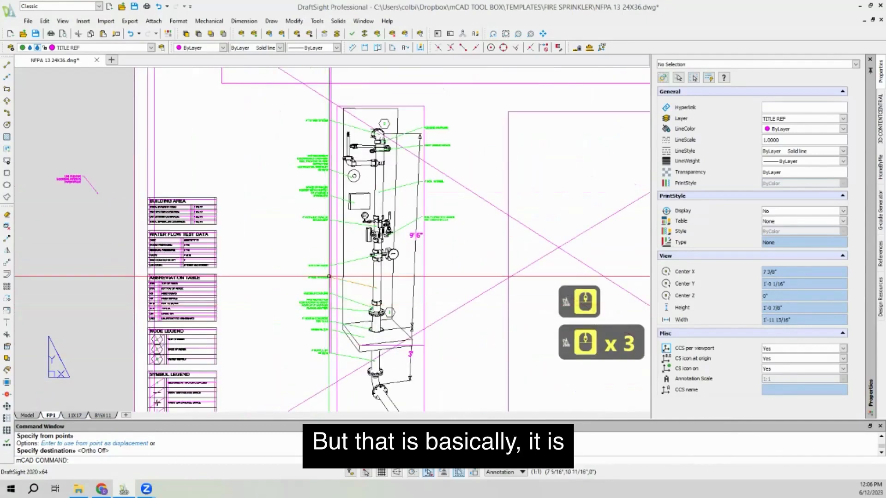
pyautogui.scroll(-1, 328, 276)
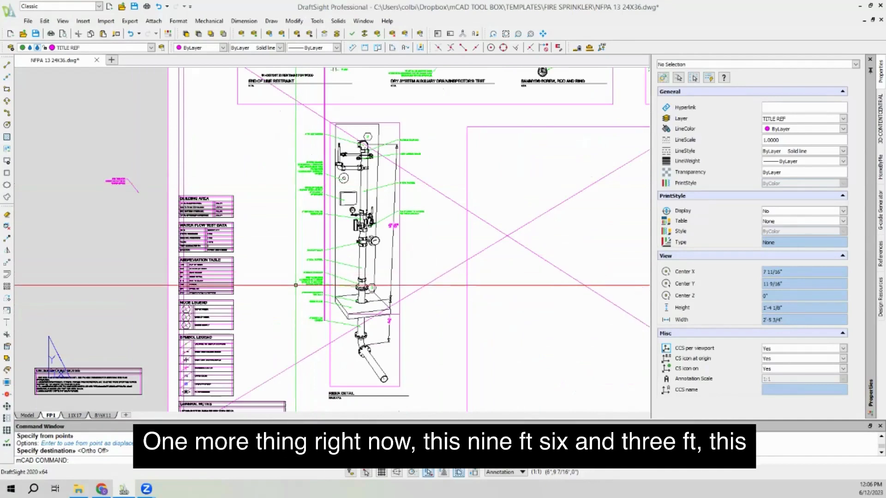
pyautogui.scroll(3, 385, 234)
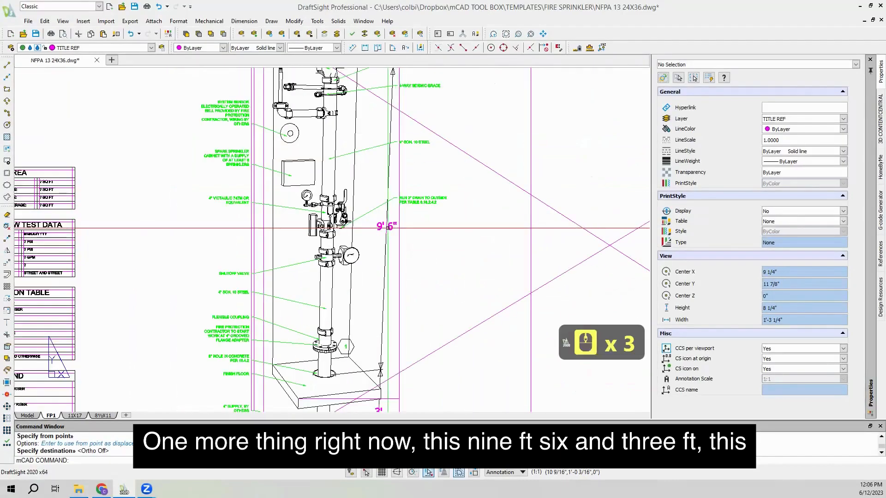
pyautogui.scroll(-3, 390, 226)
pyautogui.scroll(3, 380, 330)
pyautogui.scroll(-1, 388, 299)
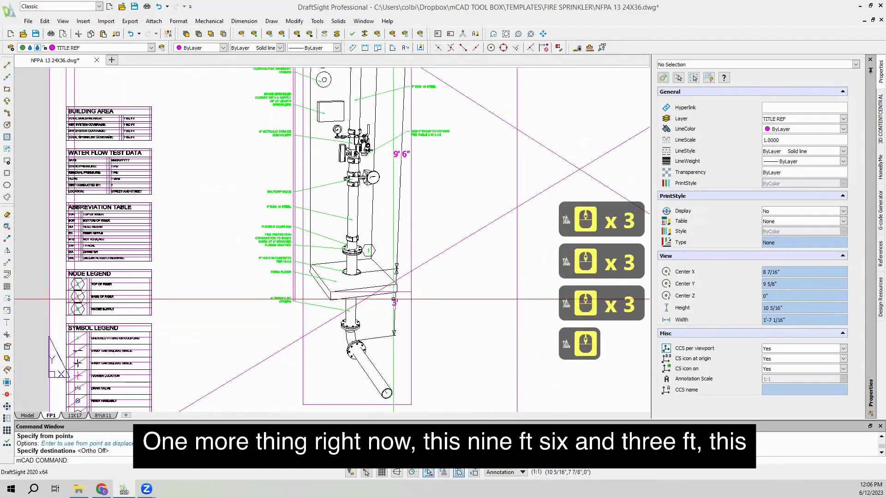
pyautogui.scroll(2, 395, 294)
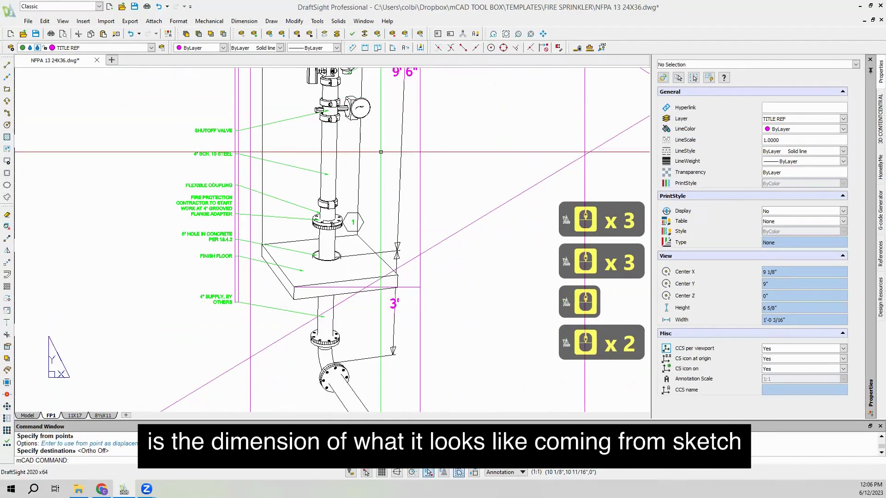
pyautogui.scroll(-1, 392, 91)
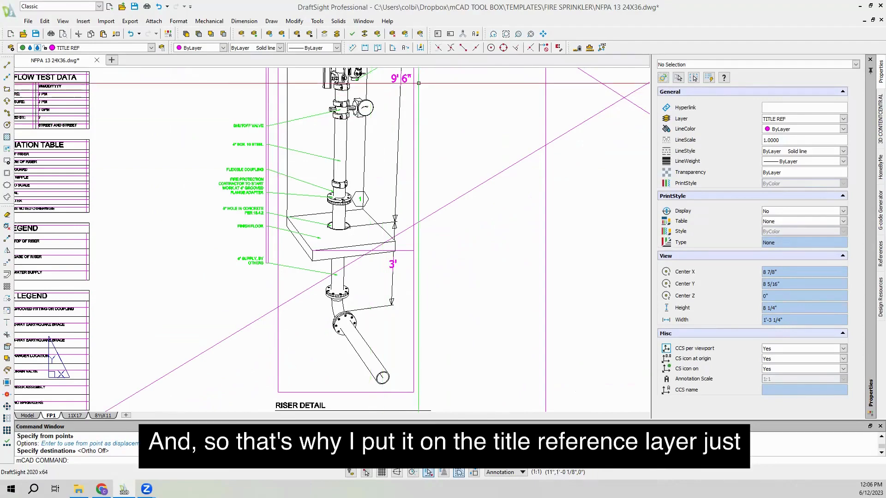
pyautogui.scroll(8, 419, 83)
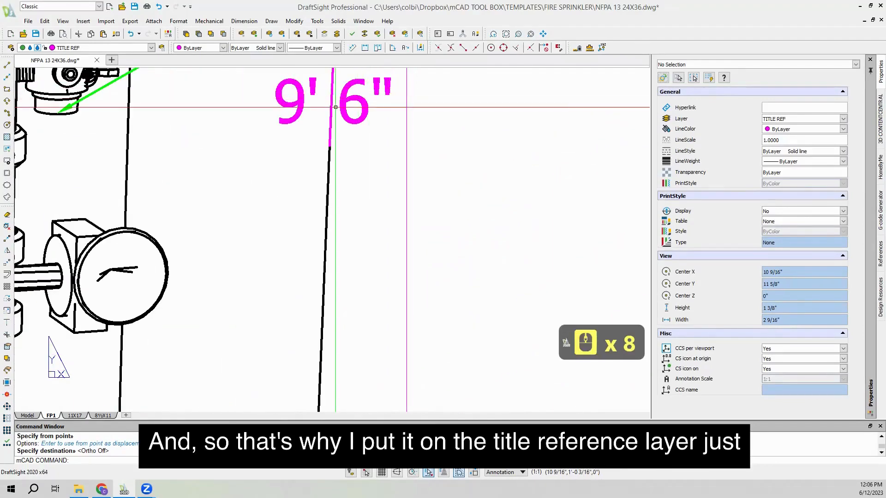
pyautogui.scroll(-17, 335, 106)
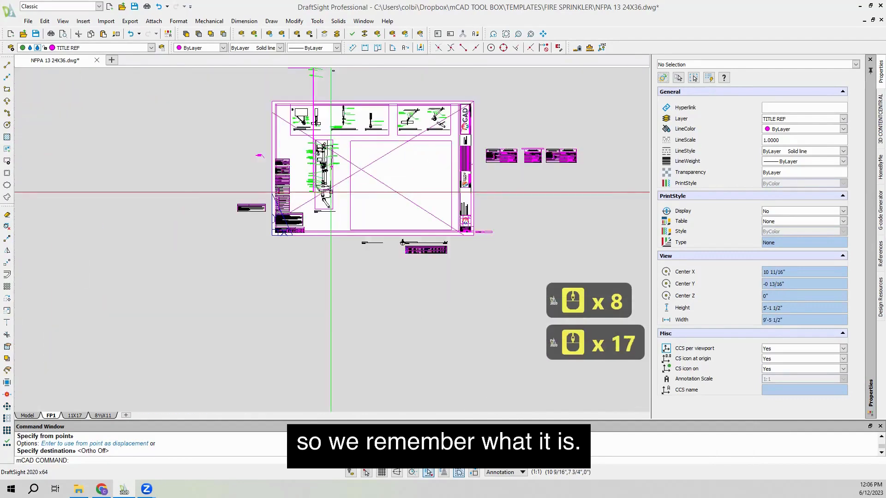
# Step: Move the 9'-7" text from above the sheet onto the middle of the riser detail's upper height dimension
pyautogui.scroll(-3, 323, 117)
pyautogui.scroll(18, 327, 116)
pyautogui.click(302, 166)
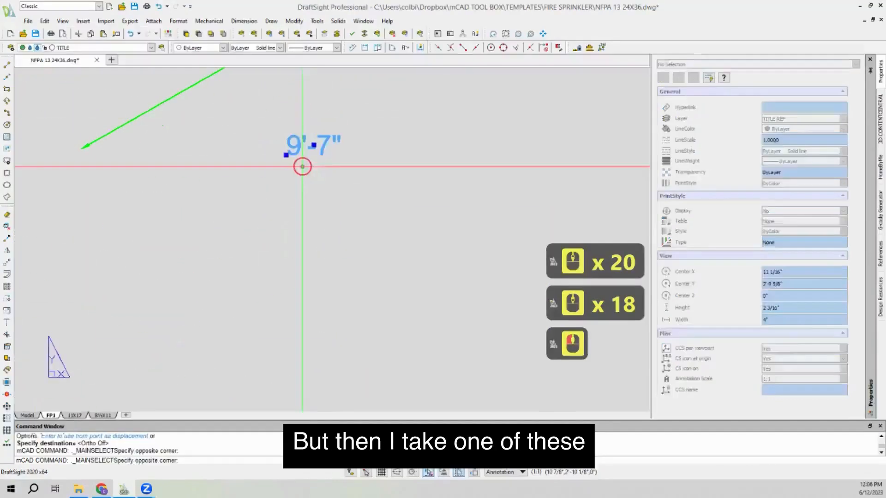
pyautogui.click(290, 160)
pyautogui.scroll(-14, 318, 129)
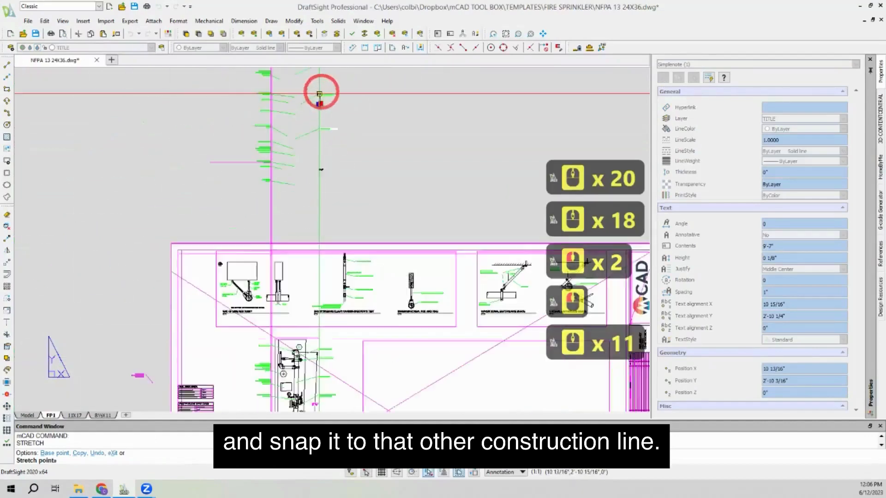
pyautogui.scroll(13, 311, 229)
pyautogui.scroll(3, 312, 229)
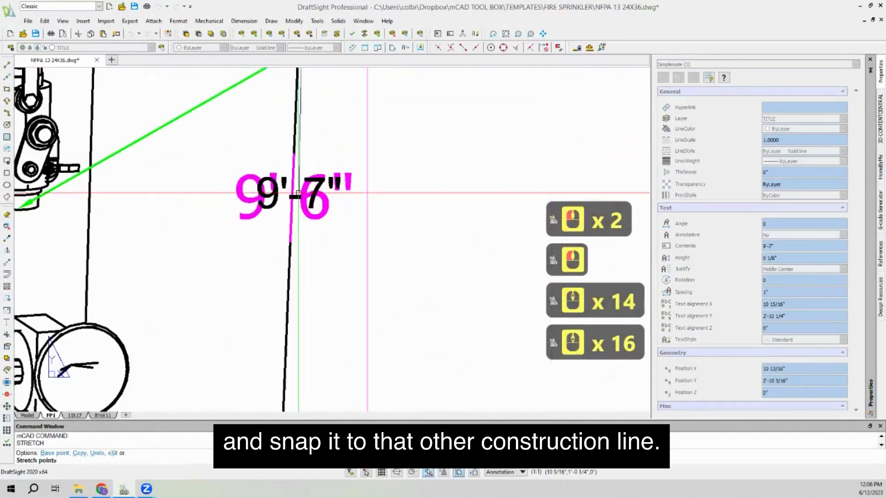
pyautogui.click(291, 201)
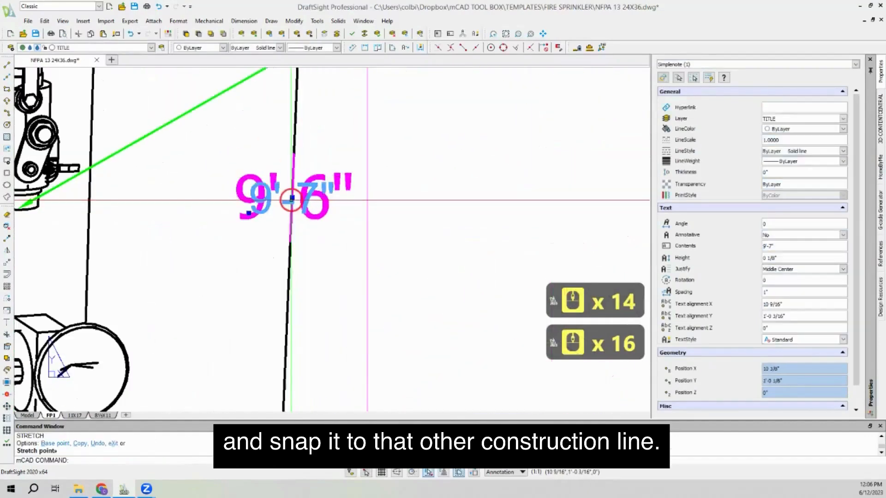
pyautogui.press('Escape')
pyautogui.doubleClick(312, 190)
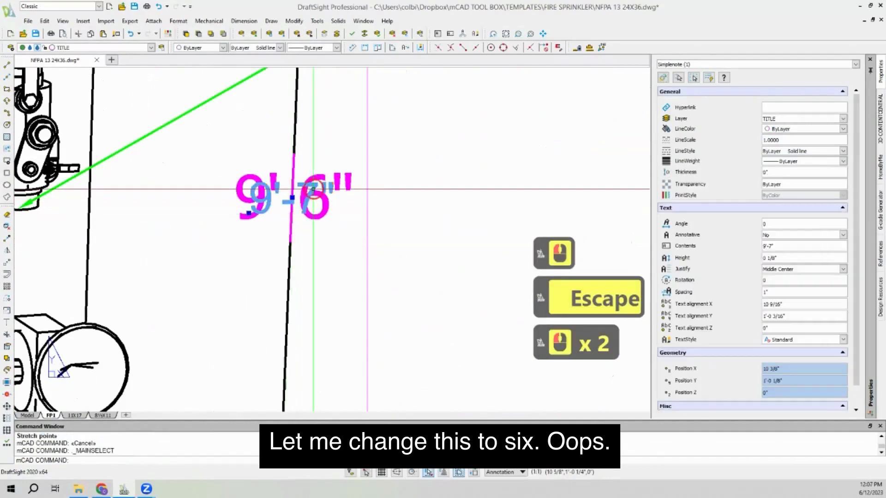
pyautogui.click(334, 209)
pyautogui.press('BackSpace')
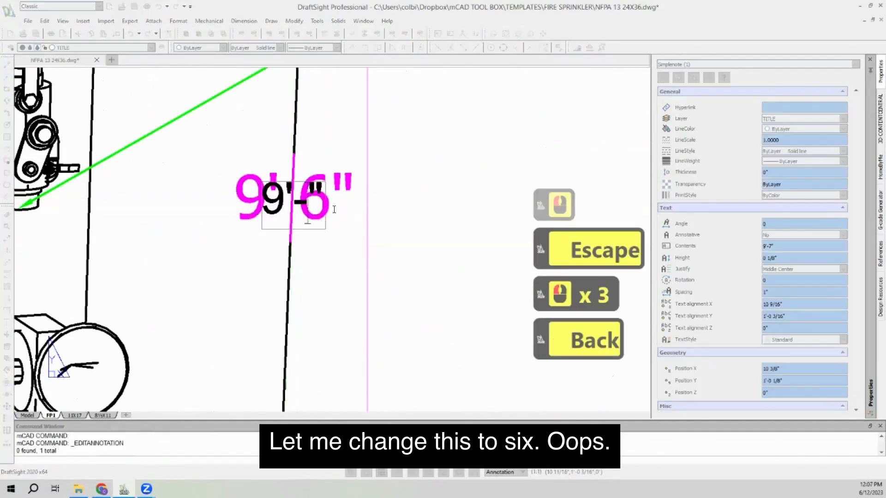
pyautogui.write('6')
pyautogui.click(333, 209)
pyautogui.rightClick(334, 209)
pyautogui.press('Escape')
pyautogui.press('Escape')
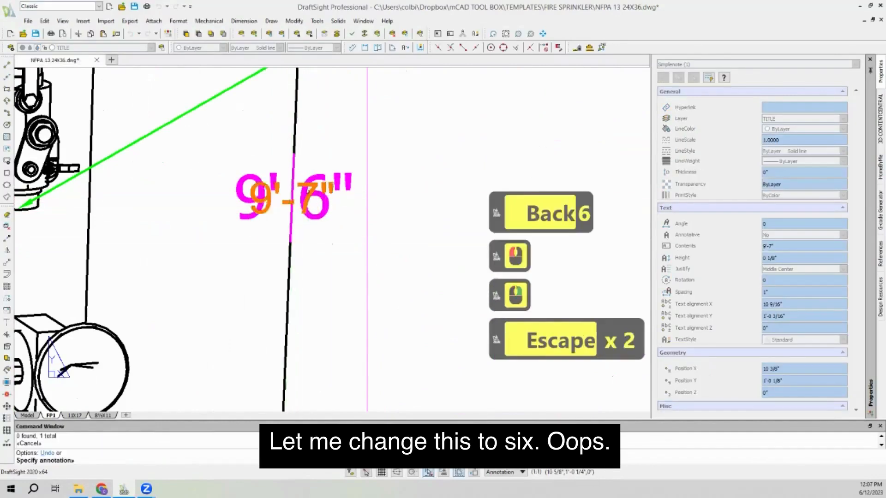
# Step: Change the black text on the upper height dimension to 9'-6"
pyautogui.click(300, 180)
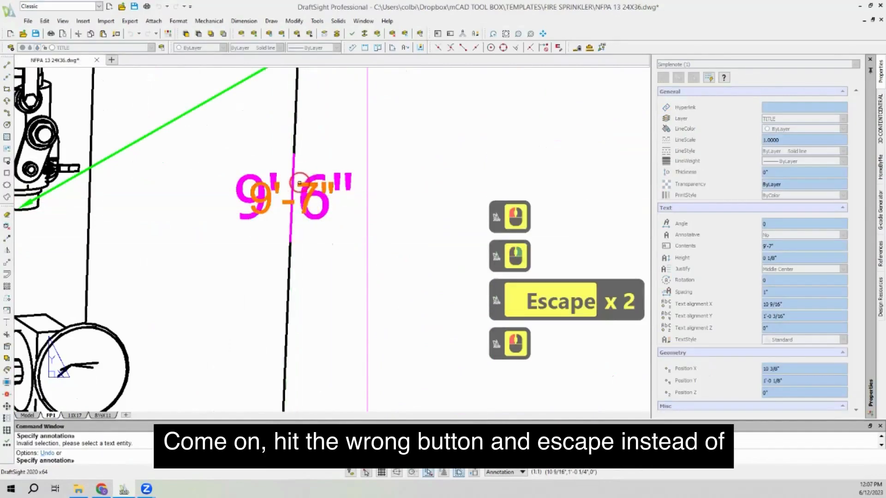
pyautogui.doubleClick(329, 186)
pyautogui.press('BackSpace')
pyautogui.write('6')
pyautogui.press('Return')
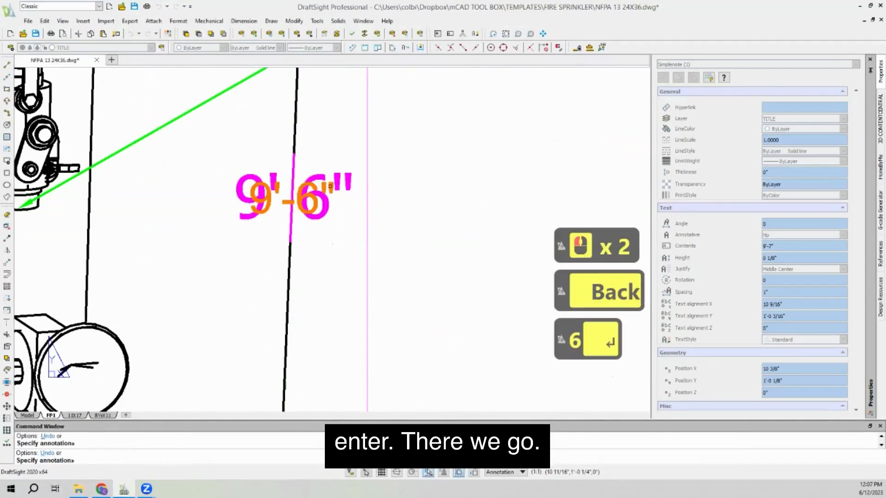
pyautogui.rightClick(447, 148)
# Step: Copy the black 9'-6" text beside the height dimension below the finish floor and change the copy to 3'-0"
pyautogui.click(306, 187)
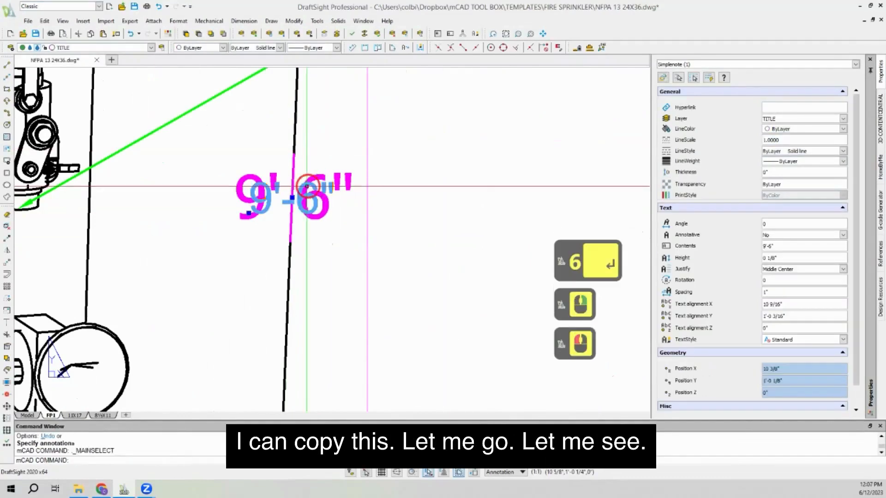
pyautogui.click(7, 226)
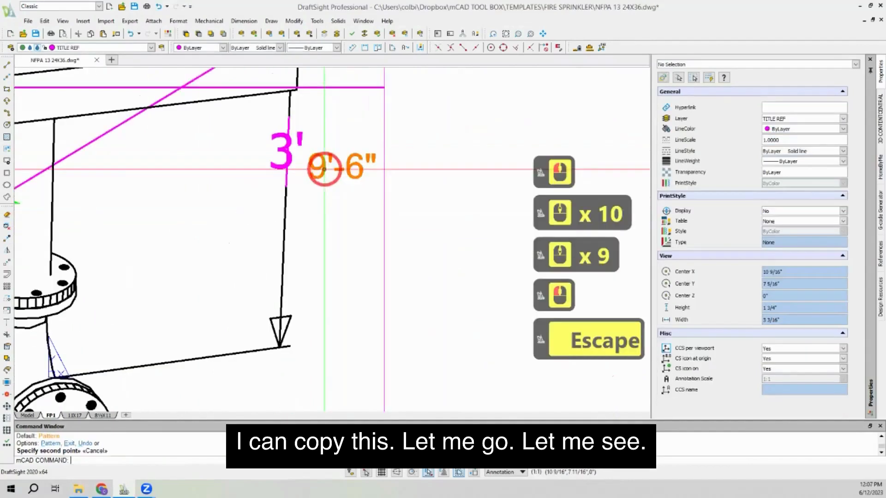
pyautogui.doubleClick(324, 169)
pyautogui.moveTo(326, 170); pyautogui.dragTo(341, 171)
pyautogui.press('BackSpace')
pyautogui.write('3\'-6"')
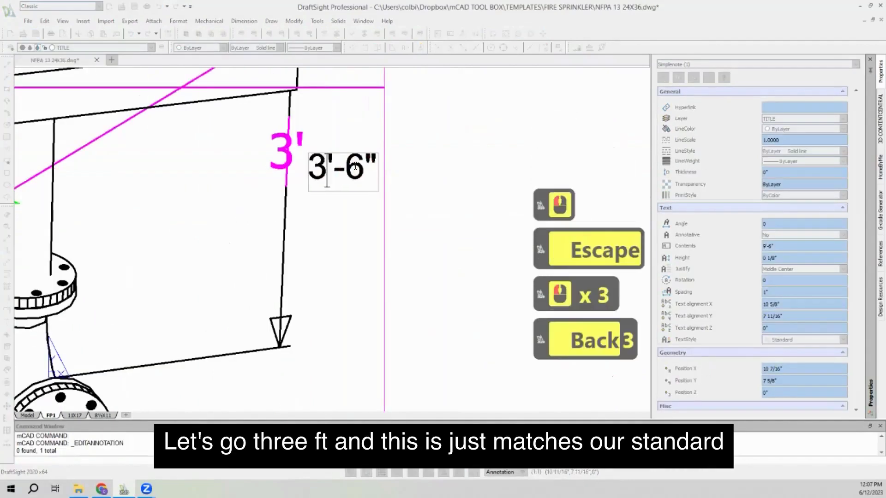
pyautogui.press('Right')
pyautogui.press('Right')
pyautogui.press('Delete')
pyautogui.write('0')
pyautogui.click(339, 210)
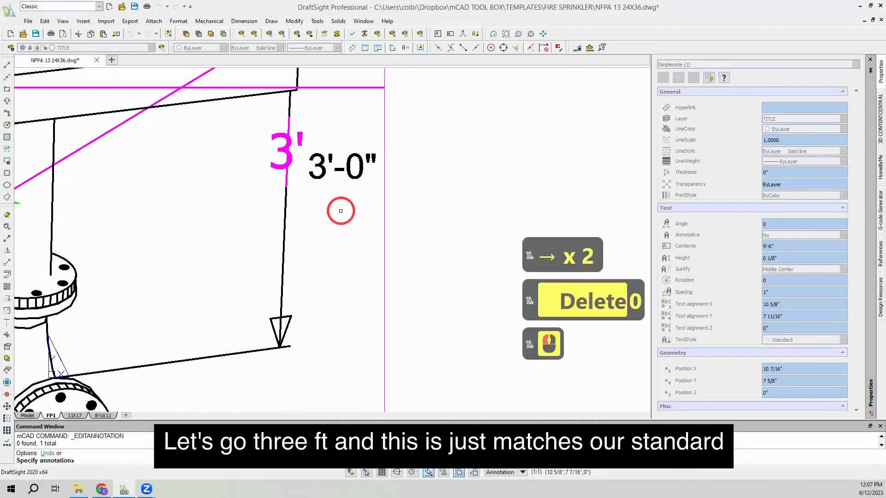
pyautogui.rightClick(352, 155)
pyautogui.press('Escape')
# Step: Move the 3'-0" text onto the middle of the height dimension below the finish floor
pyautogui.click(338, 171)
pyautogui.click(341, 166)
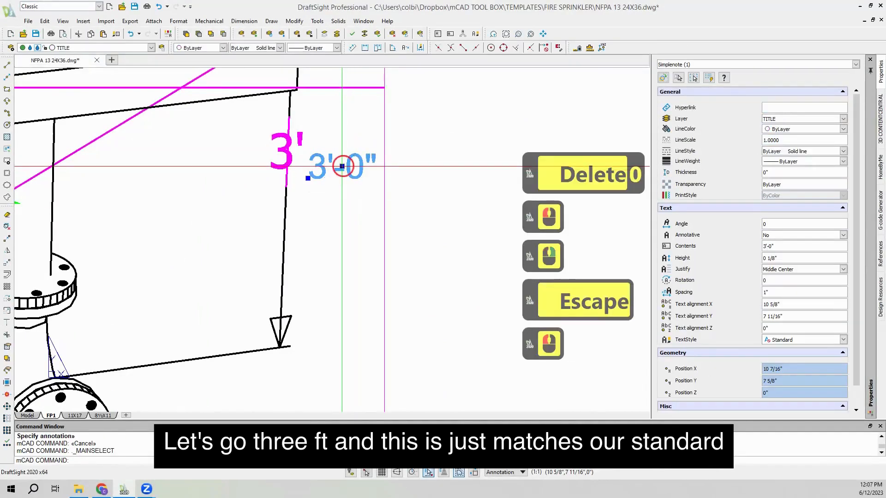
pyautogui.click(288, 151)
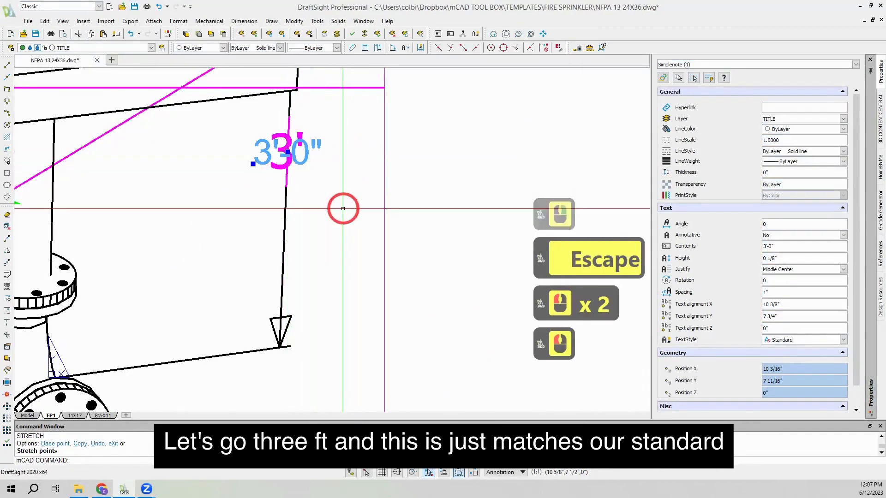
pyautogui.press('Escape')
pyautogui.scroll(-2, 366, 177)
pyautogui.scroll(-2, 366, 177)
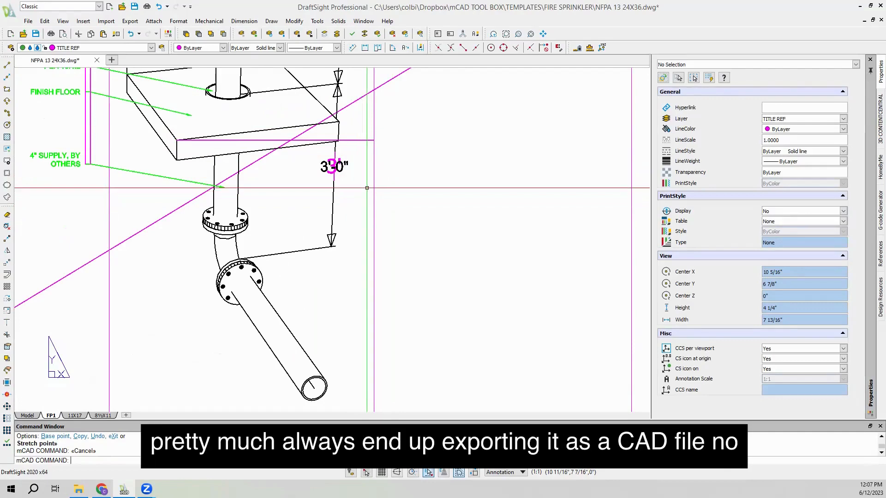
pyautogui.scroll(-5, 397, 187)
pyautogui.scroll(-4, 396, 187)
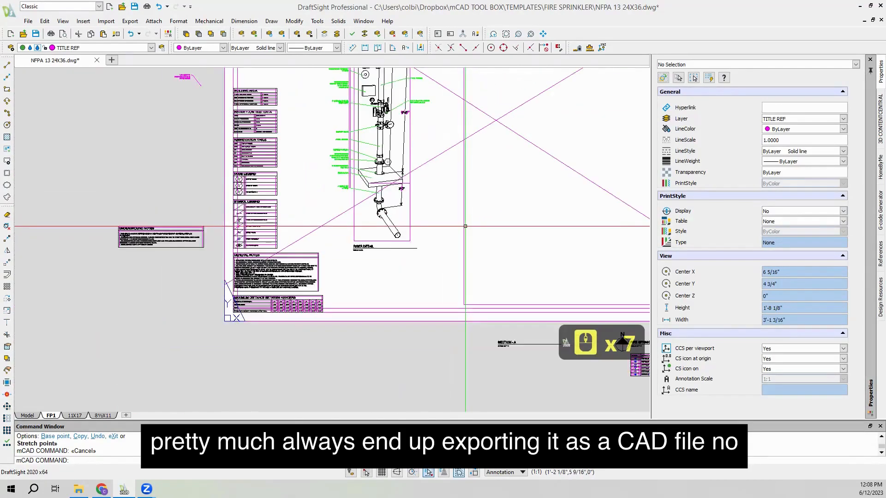
pyautogui.scroll(3, 381, 108)
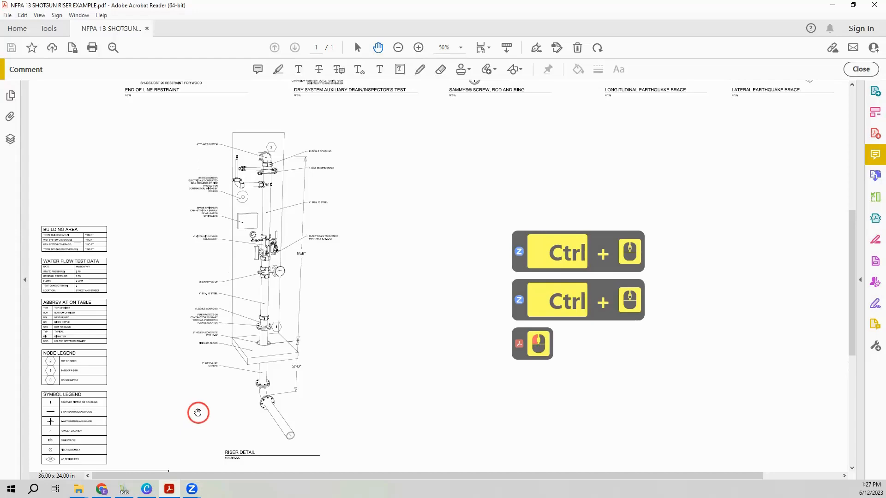
# Step: Examine the riser detail in NFPA 13 SHOTGUN RISER EXAMPLE.pdf from the supply pipe up to the wet system outlet, checking callouts and height dimensions
pyautogui.keyDown('ctrl'); pyautogui.scroll(3, 198, 411); pyautogui.keyUp('ctrl')
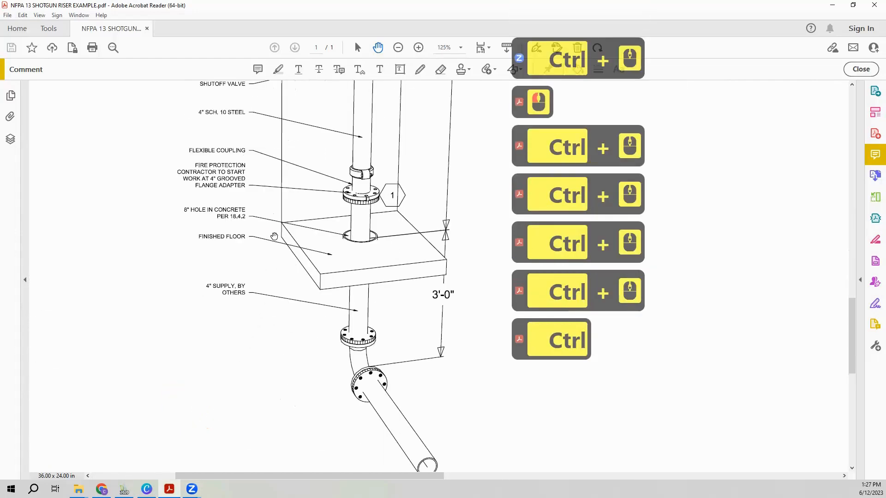
pyautogui.keyDown('ctrl'); pyautogui.scroll(1, 259, 256); pyautogui.keyUp('ctrl')
pyautogui.scroll(3, 260, 280)
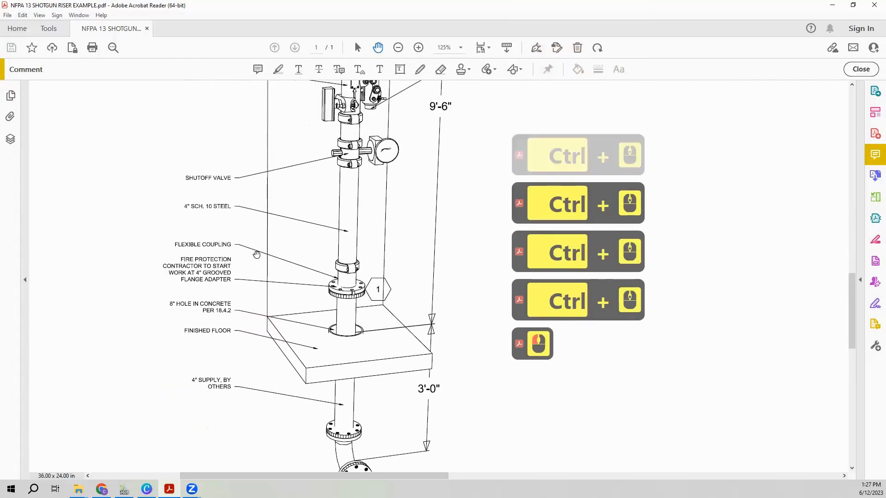
pyautogui.scroll(3, 263, 253)
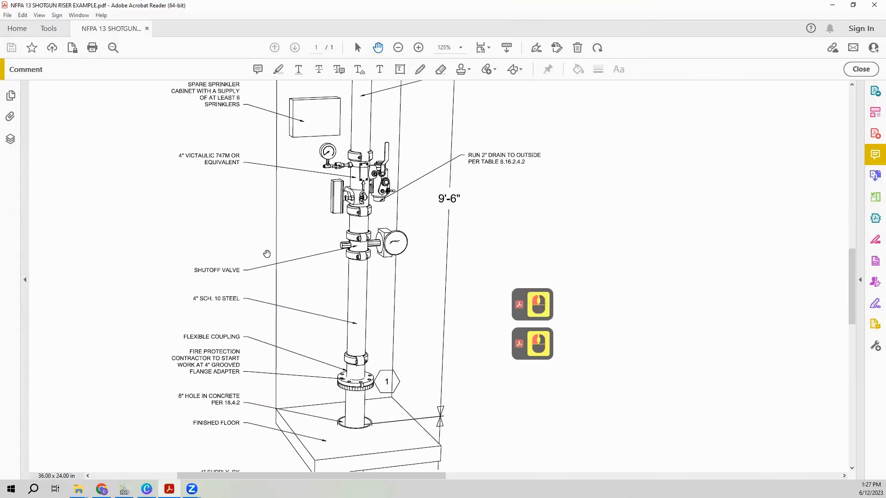
pyautogui.scroll(3, 253, 235)
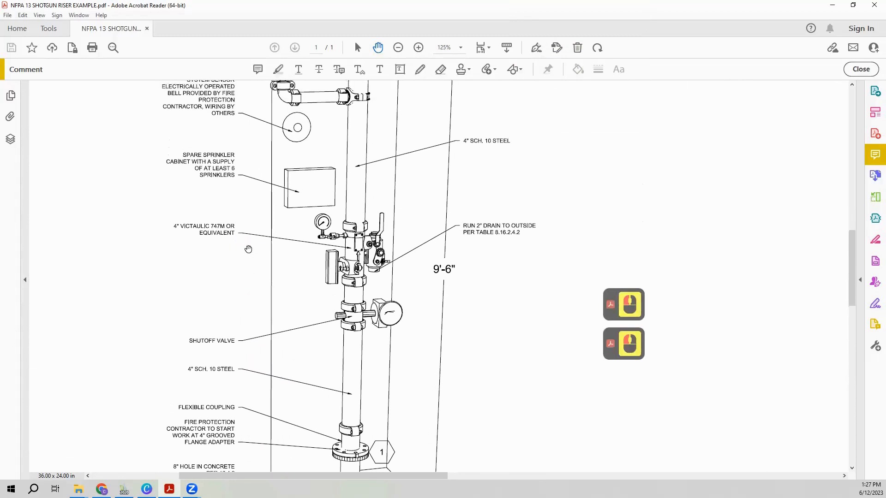
pyautogui.scroll(3, 251, 216)
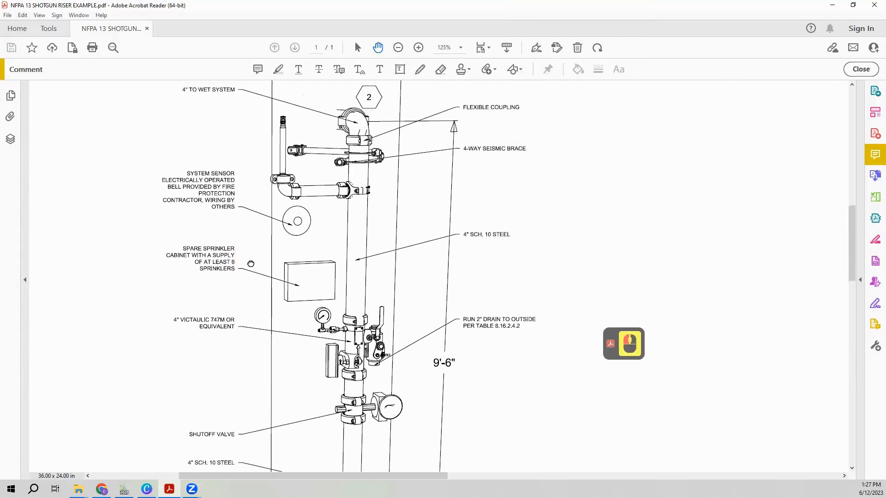
pyautogui.scroll(1, 240, 204)
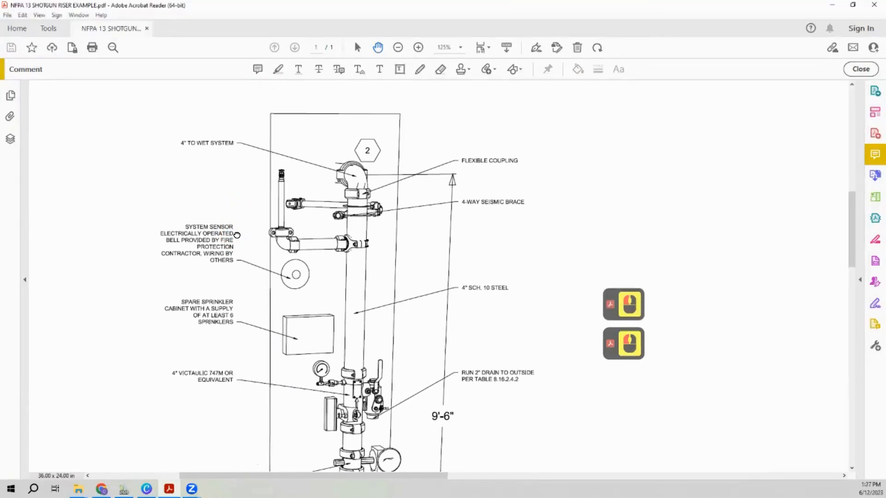
pyautogui.keyDown('ctrl'); pyautogui.scroll(-1, 213, 203); pyautogui.keyUp('ctrl')
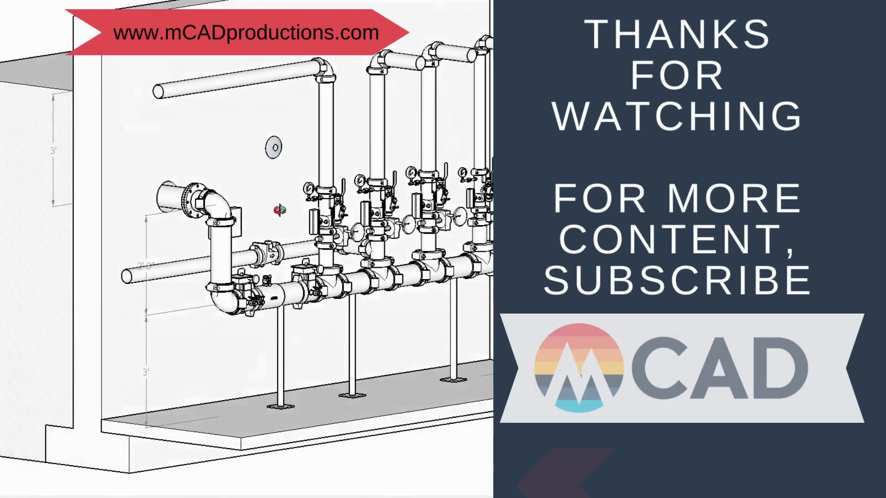